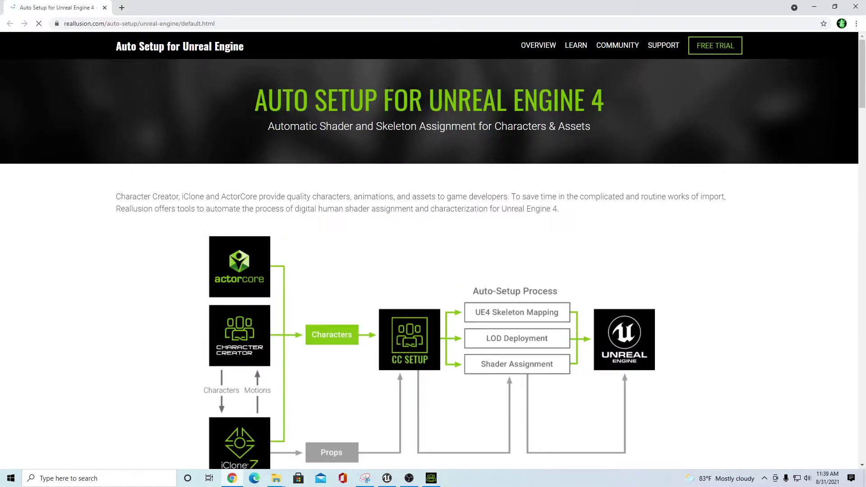
Review the Auto Setup downloads on the web page, and open the Auto Setup 1.21 for Unreal 4.26 folder in File Explorer
{"action": "scroll", "coordinate": [631, 298], "scroll_direction": "down", "scroll_amount": 10}
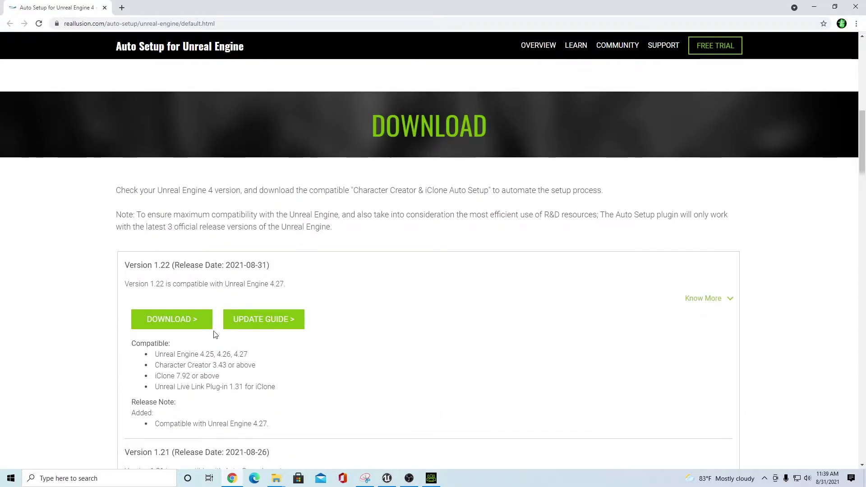
{"action": "scroll", "coordinate": [354, 234], "scroll_direction": "down", "scroll_amount": 3}
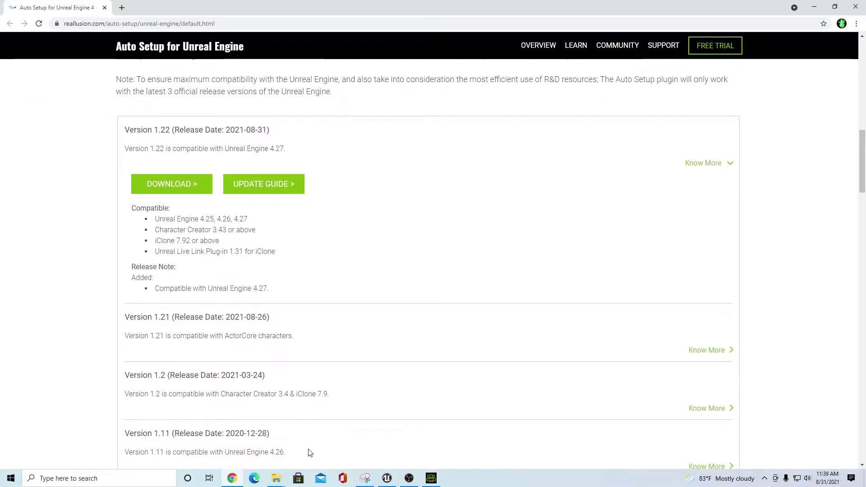
{"action": "left_click", "coordinate": [276, 478]}
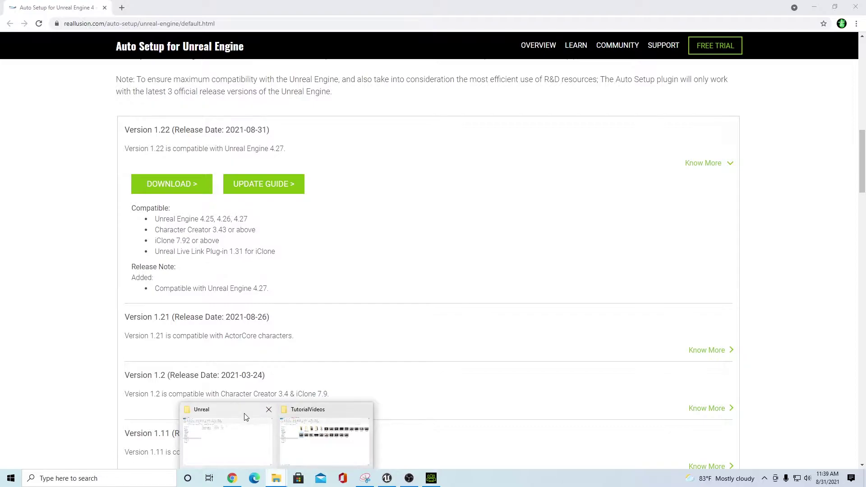
{"action": "left_click", "coordinate": [228, 430]}
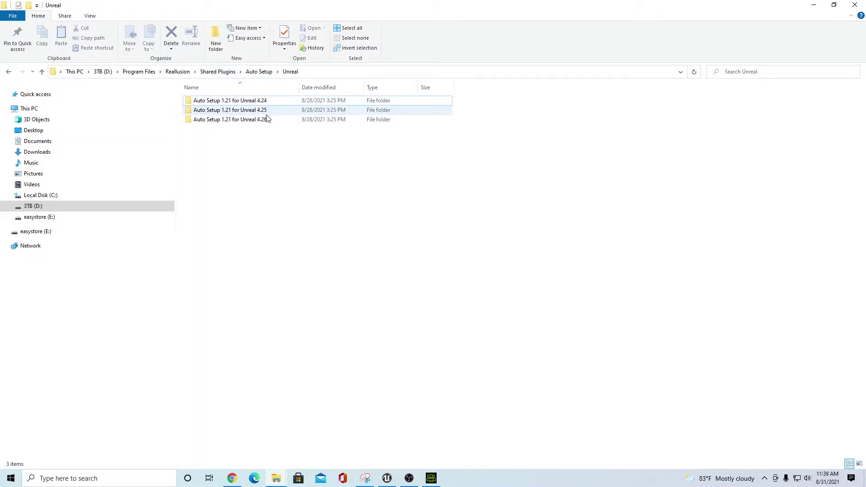
{"action": "double_click", "coordinate": [241, 120]}
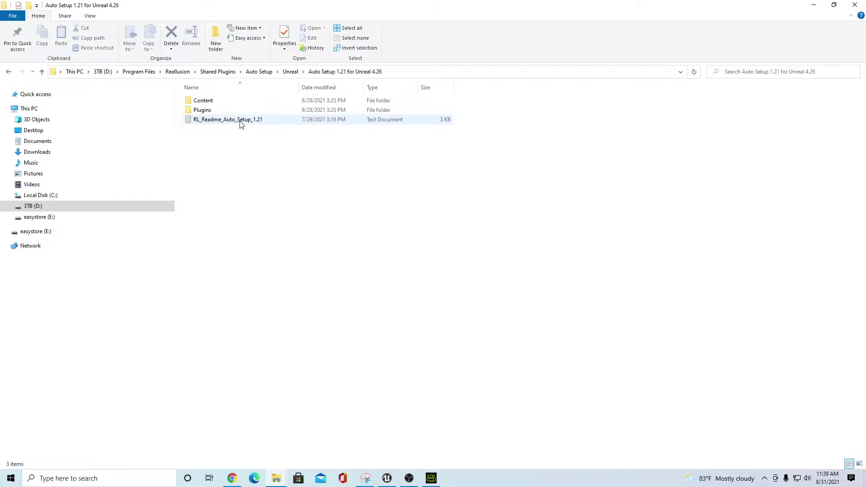
Copy the Content and Plugins folders of Auto Setup 1.21 for Unreal 4.26
{"action": "left_click", "coordinate": [210, 103]}
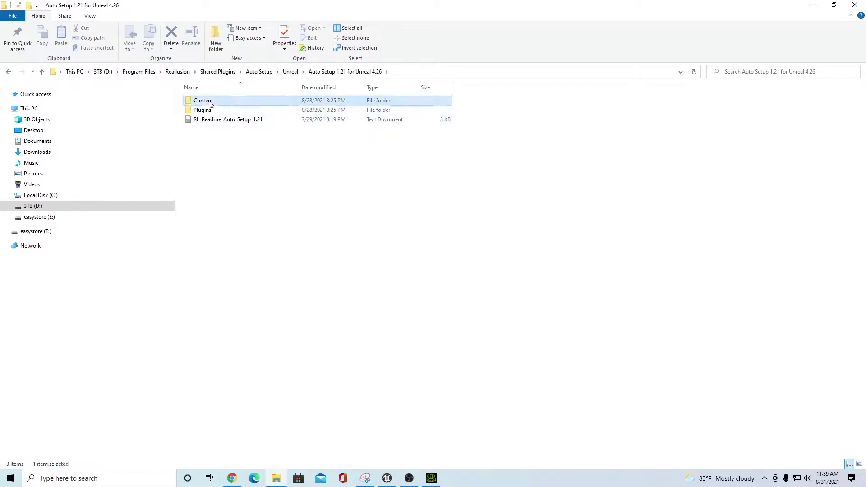
{"action": "left_click", "coordinate": [234, 110], "text": "ctrl"}
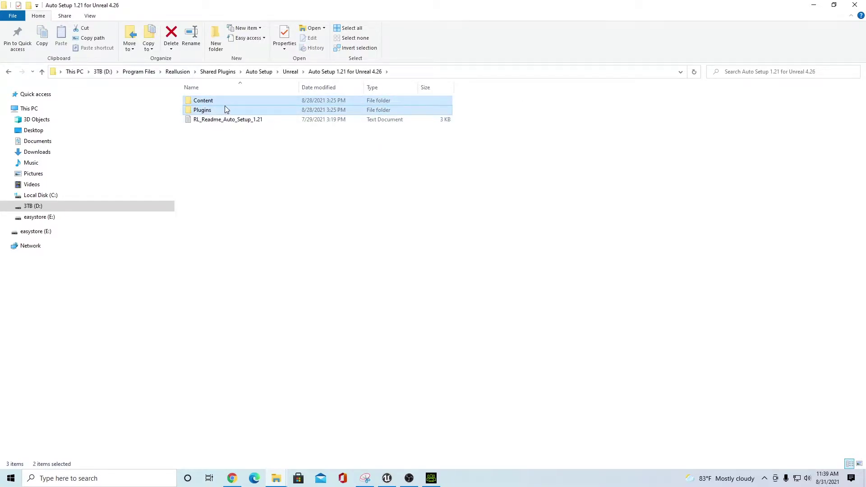
{"action": "right_click", "coordinate": [227, 110]}
{"action": "left_click", "coordinate": [263, 224]}
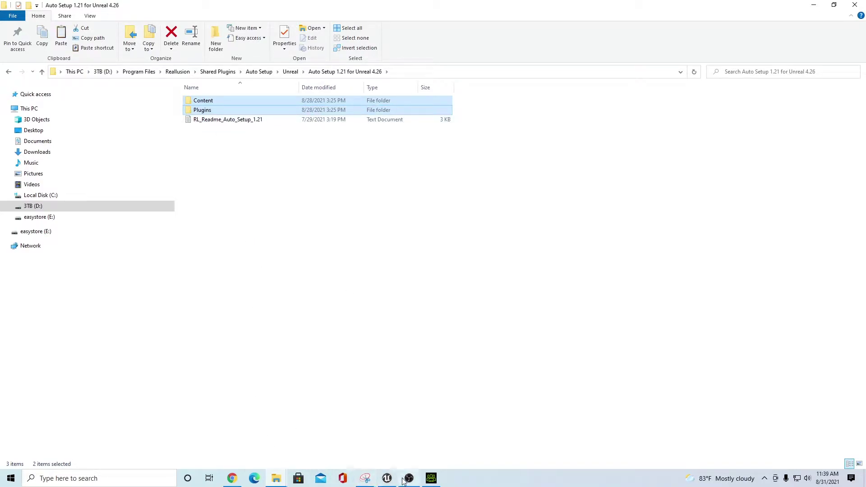
Switch to Unreal Editor, show the project's Content folder in File Explorer, and view its parent SGKV2_SAI_v0.07 folder before closing it
{"action": "left_click", "coordinate": [387, 479]}
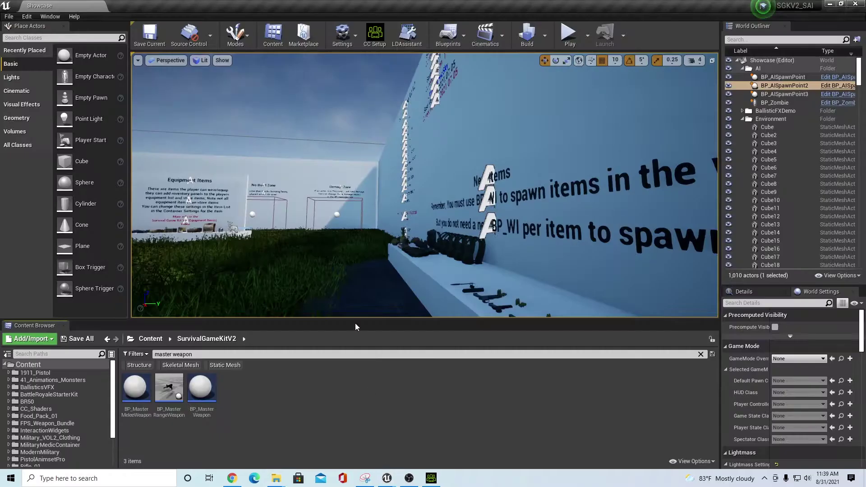
{"action": "right_click", "coordinate": [45, 370]}
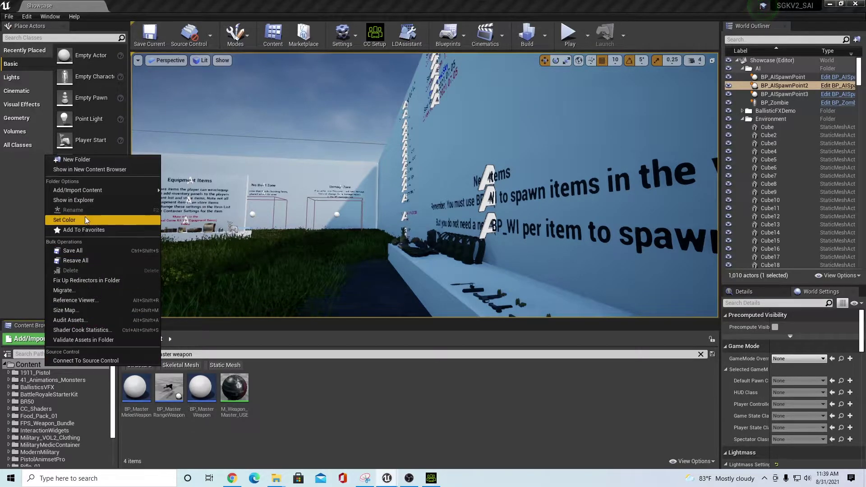
{"action": "left_click", "coordinate": [89, 201]}
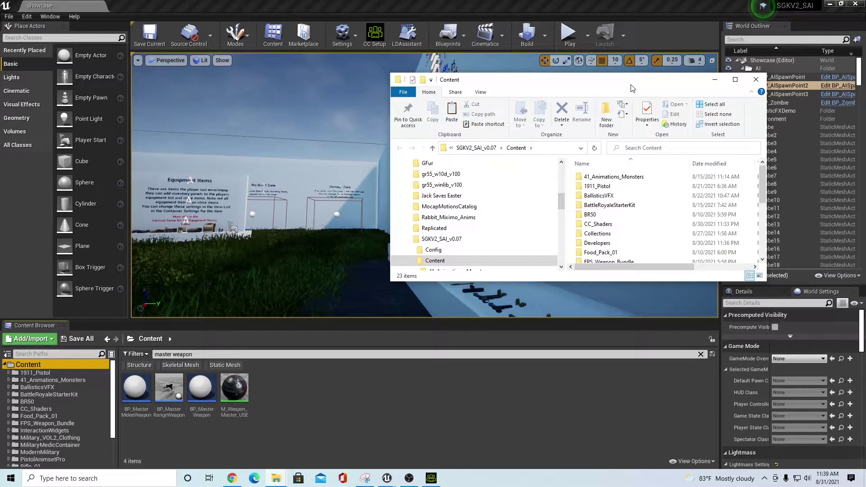
{"action": "double_click", "coordinate": [630, 81]}
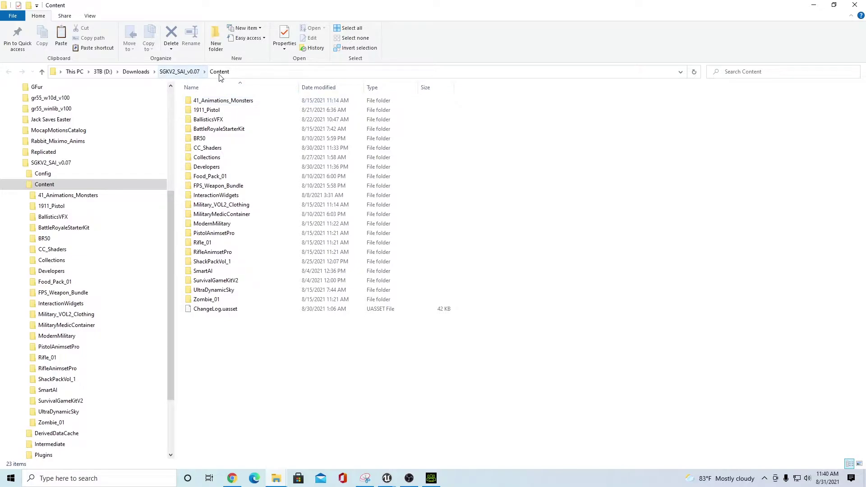
{"action": "left_click", "coordinate": [194, 72]}
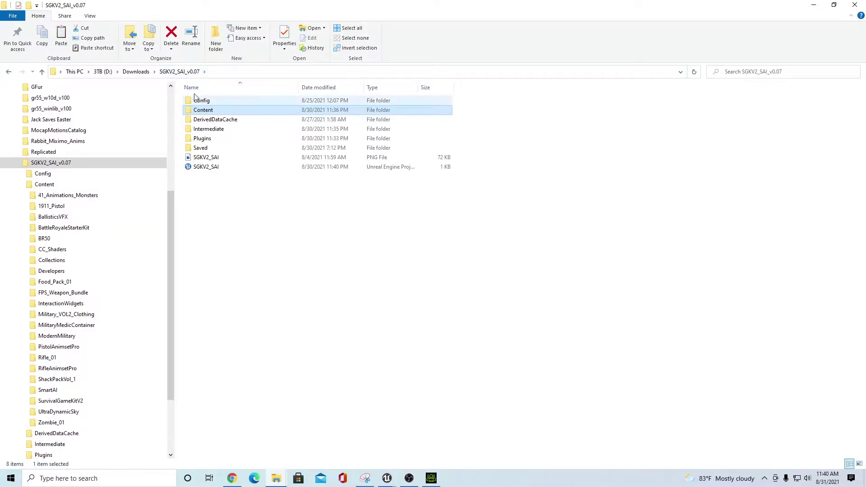
{"action": "left_click", "coordinate": [239, 209]}
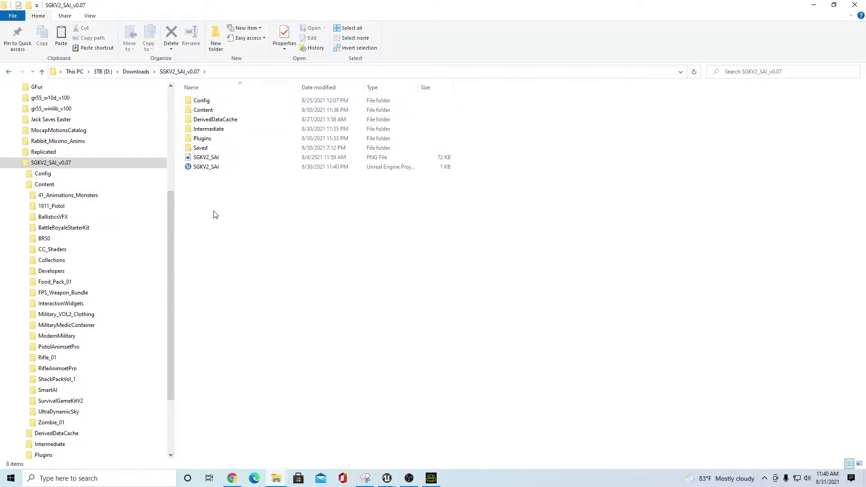
{"action": "left_click", "coordinate": [850, 8]}
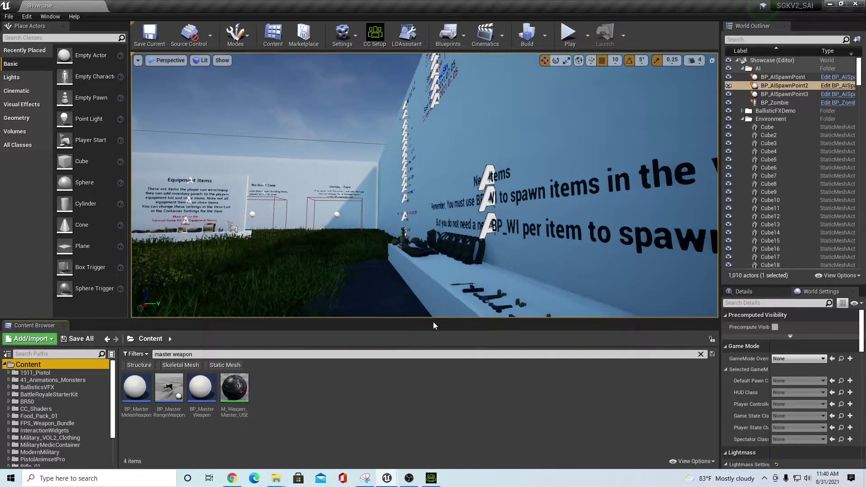
Enlarge the Content Browser and create a folder named CC3_Characters under Content
{"action": "left_click_drag", "start_coordinate": [433, 321], "coordinate": [433, 259]}
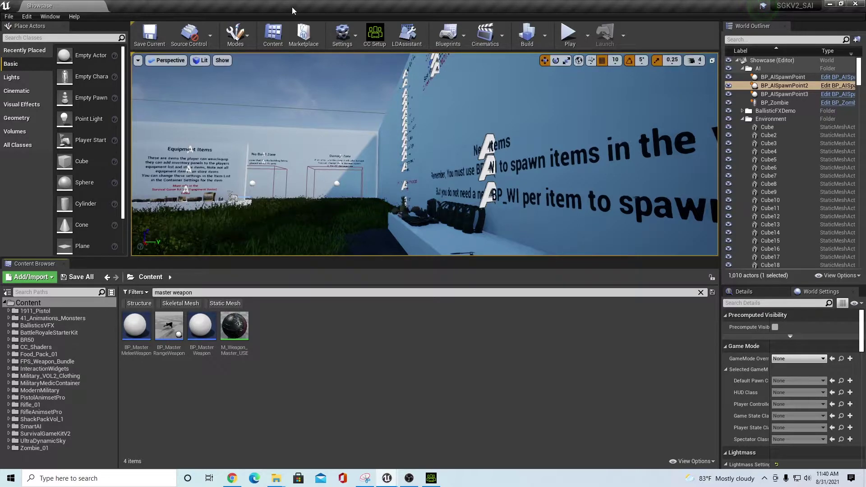
{"action": "right_click", "coordinate": [32, 304]}
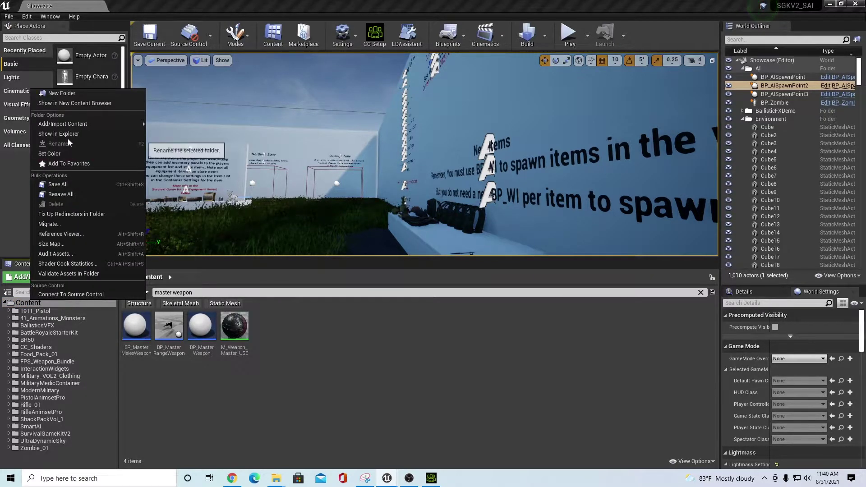
{"action": "left_click", "coordinate": [61, 93]}
{"action": "type", "text": "CC3_Characte"}
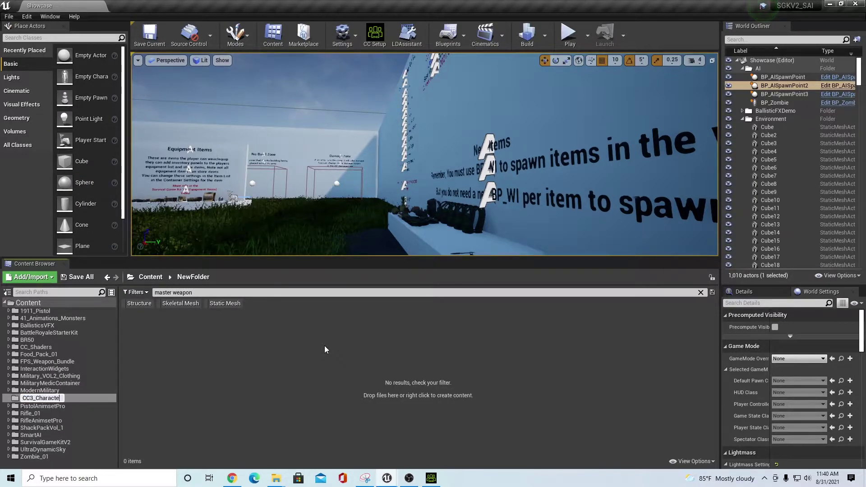
{"action": "type", "text": "rs"}
{"action": "key", "text": "Return"}
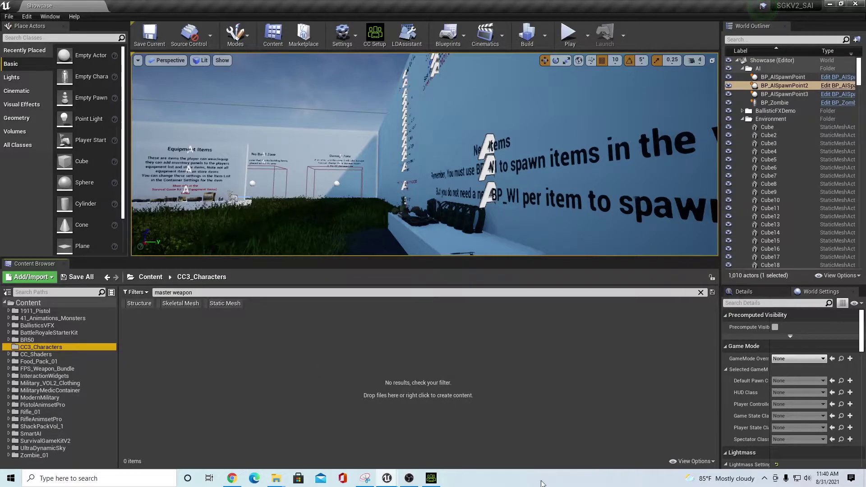
Switch to Character Creator 3 and select the _OpenA_UE4 pose among the Motion templates
{"action": "left_click", "coordinate": [436, 475]}
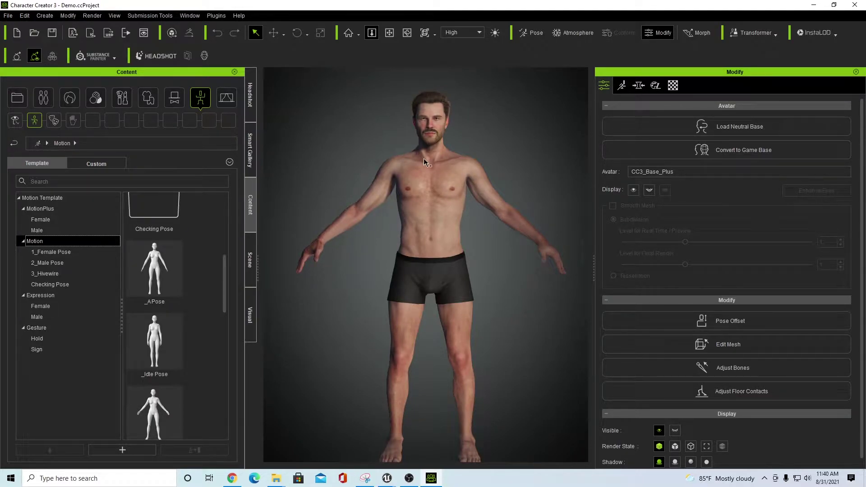
{"action": "right_click_drag", "start_coordinate": [306, 301], "coordinate": [327, 157]}
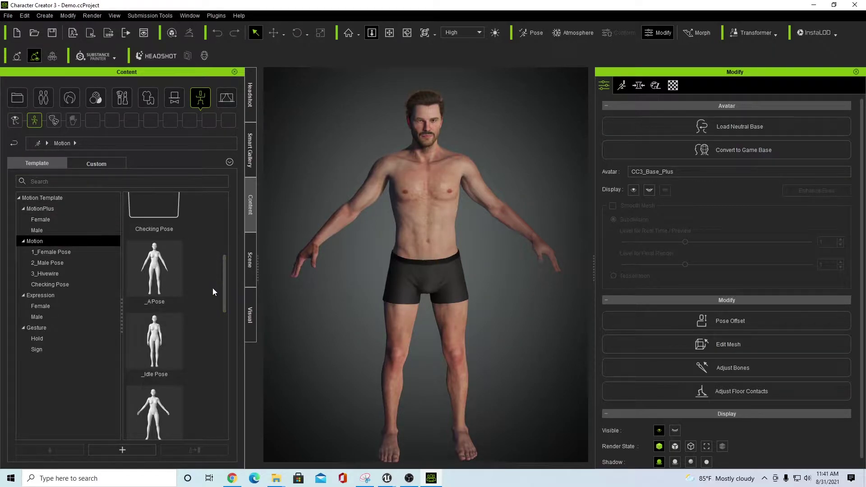
{"action": "scroll", "coordinate": [212, 288], "scroll_direction": "down", "scroll_amount": 5}
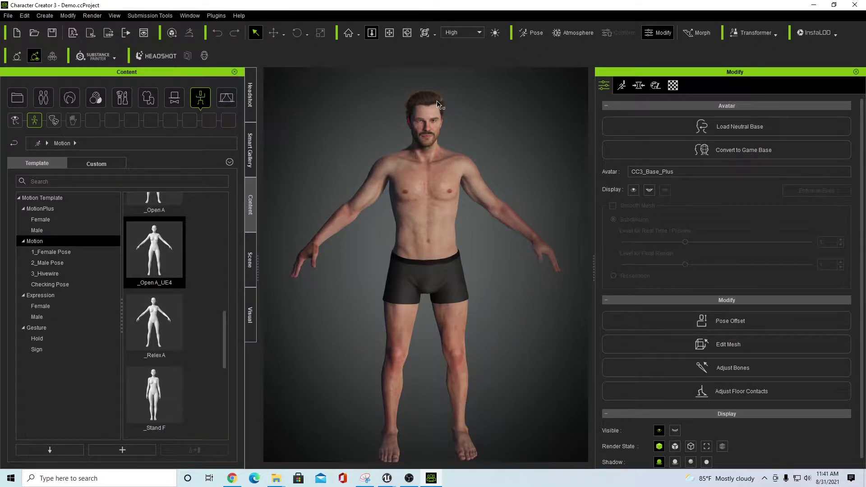
Start an FBX (Clothed Character) export of the avatar with the Unreal target tool preset
{"action": "left_click", "coordinate": [25, 16]}
{"action": "mouse_move", "coordinate": [8, 16]}
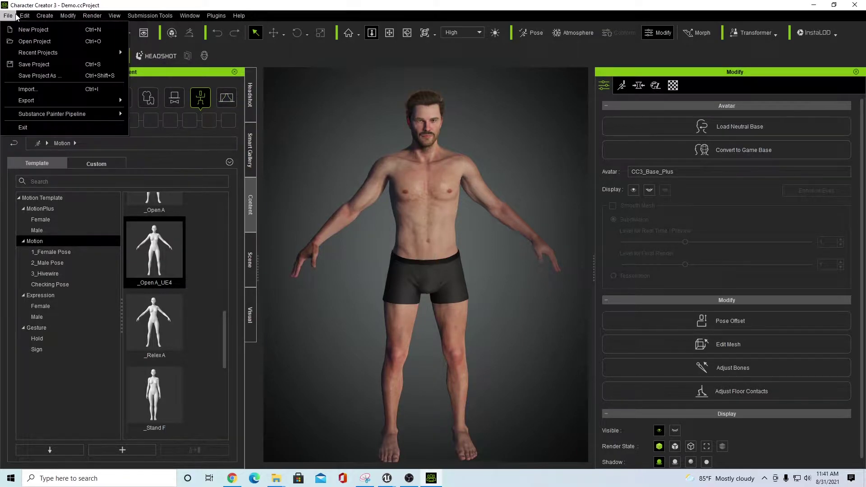
{"action": "mouse_move", "coordinate": [25, 102]}
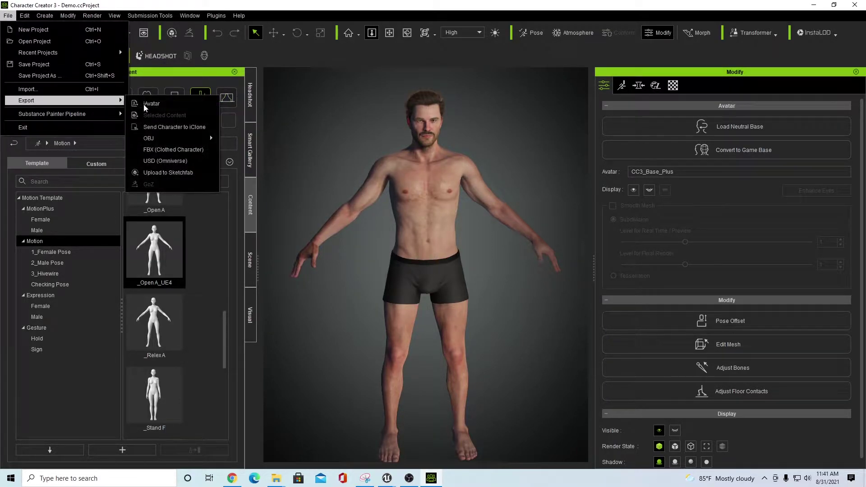
{"action": "left_click", "coordinate": [164, 149]}
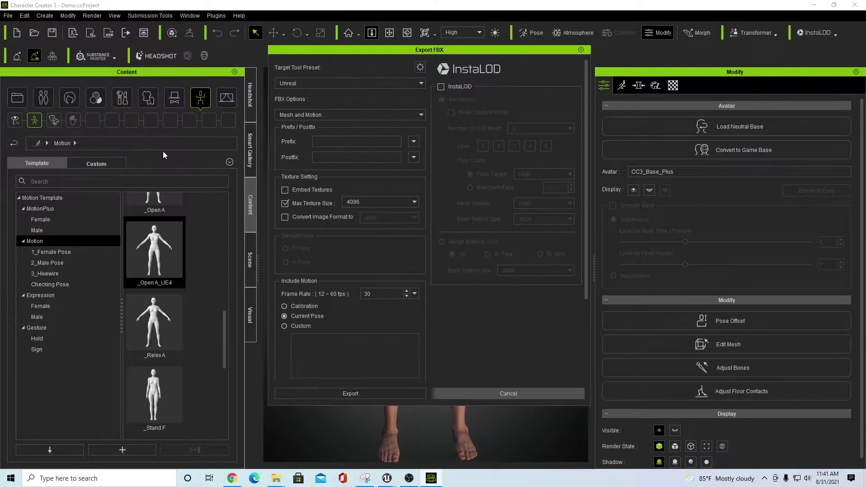
{"action": "left_click", "coordinate": [311, 83]}
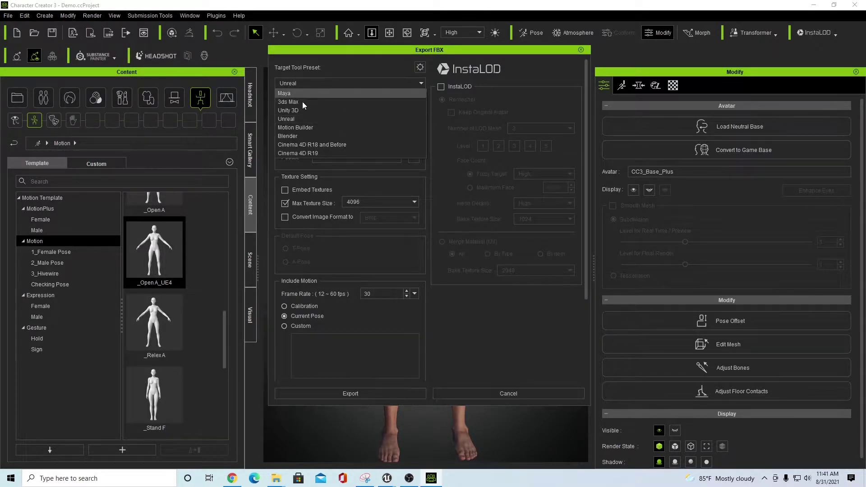
{"action": "left_click", "coordinate": [295, 119]}
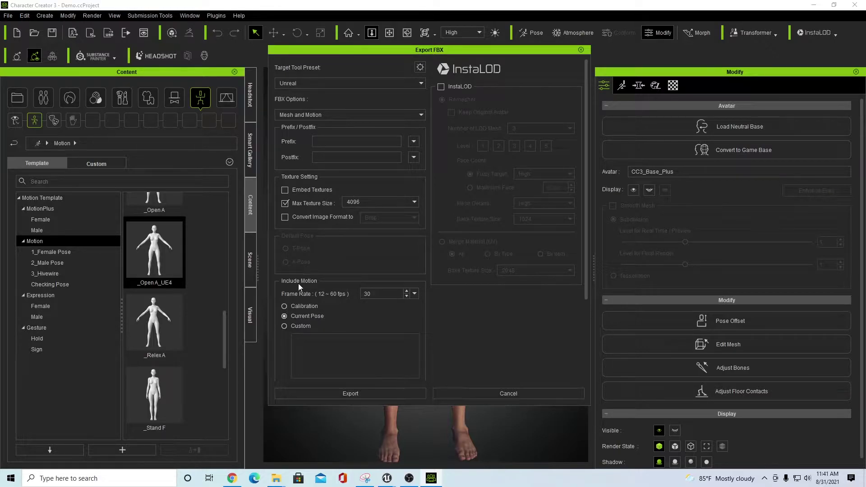
Review the remaining FBX options, then export the avatar to the CC3_Modular folder as Character_01
{"action": "scroll", "coordinate": [391, 318], "scroll_direction": "down", "scroll_amount": 4}
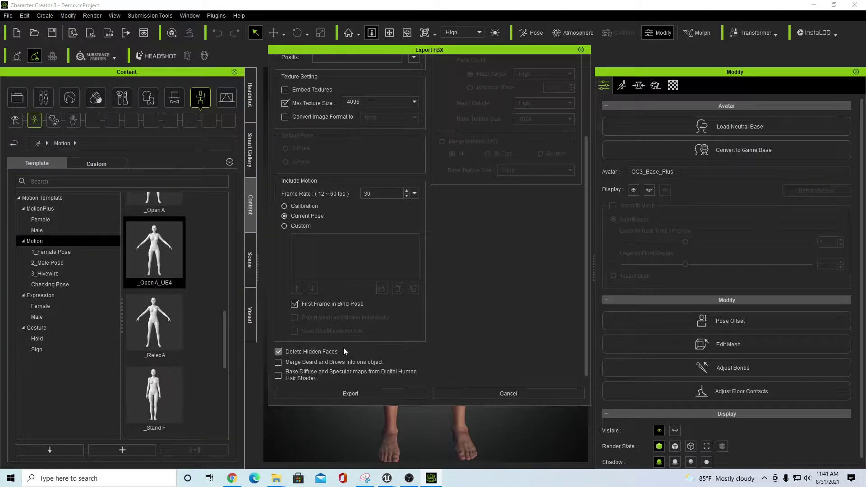
{"action": "left_click", "coordinate": [385, 394]}
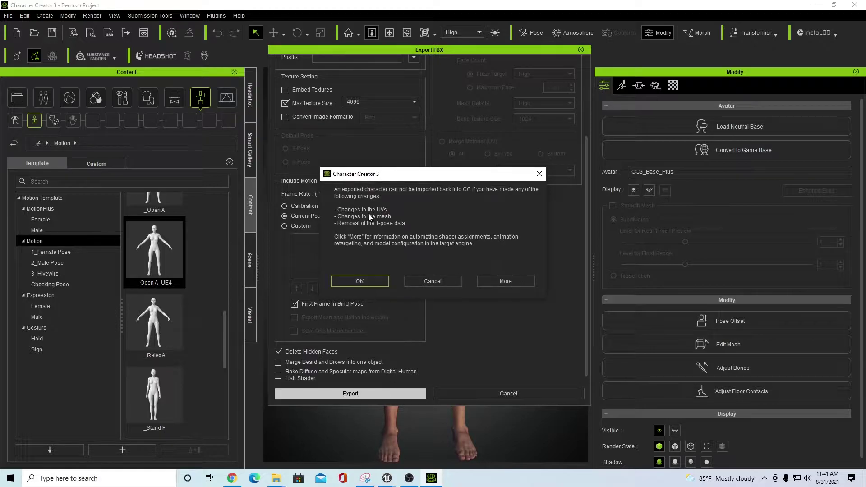
{"action": "left_click", "coordinate": [368, 280]}
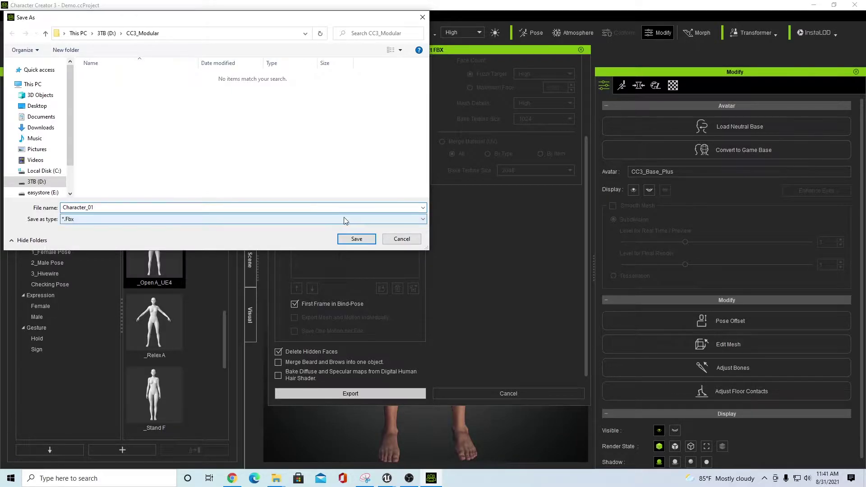
{"action": "left_click", "coordinate": [357, 239]}
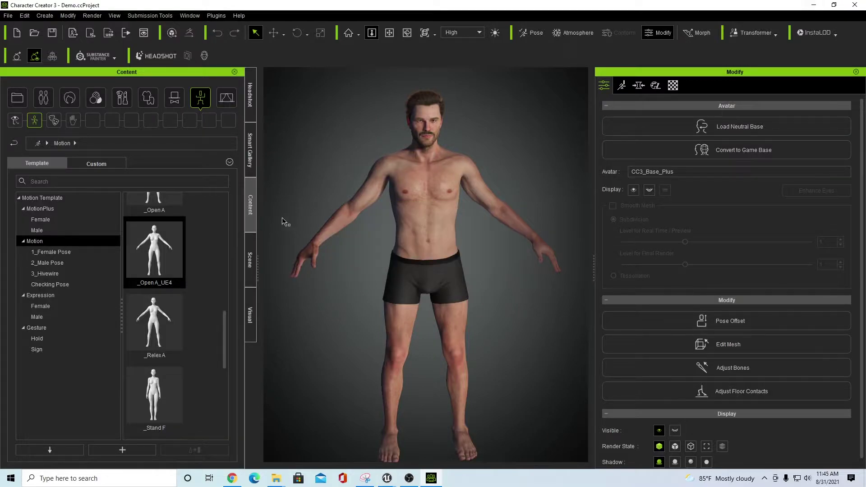
Switch to the SGKV2_SAI project in Unreal Editor and restore its window to a smaller floating size
{"action": "mouse_move", "coordinate": [274, 483]}
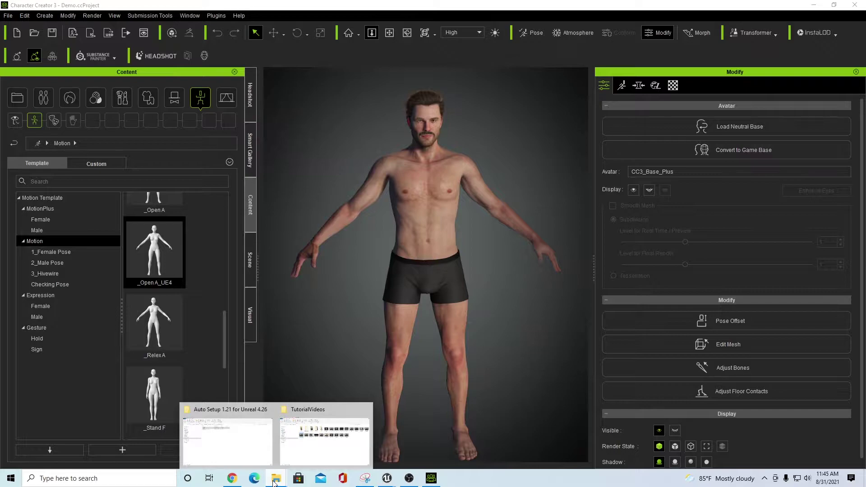
{"action": "mouse_move", "coordinate": [386, 482]}
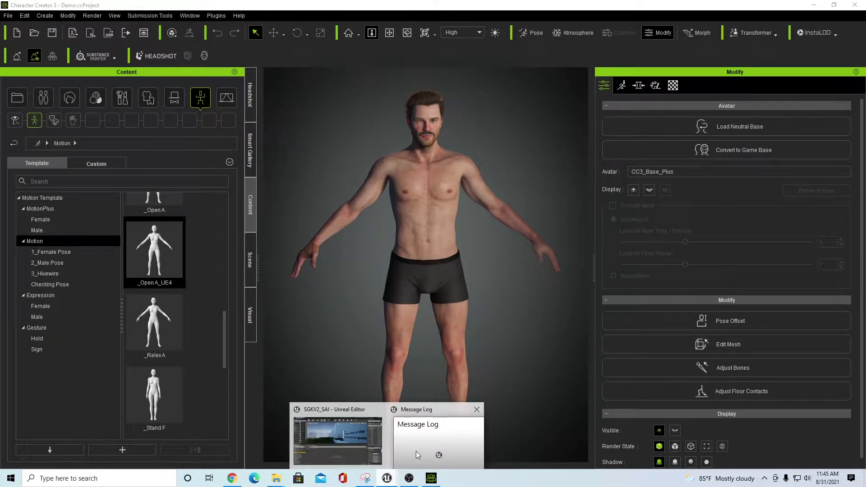
{"action": "left_click", "coordinate": [382, 447]}
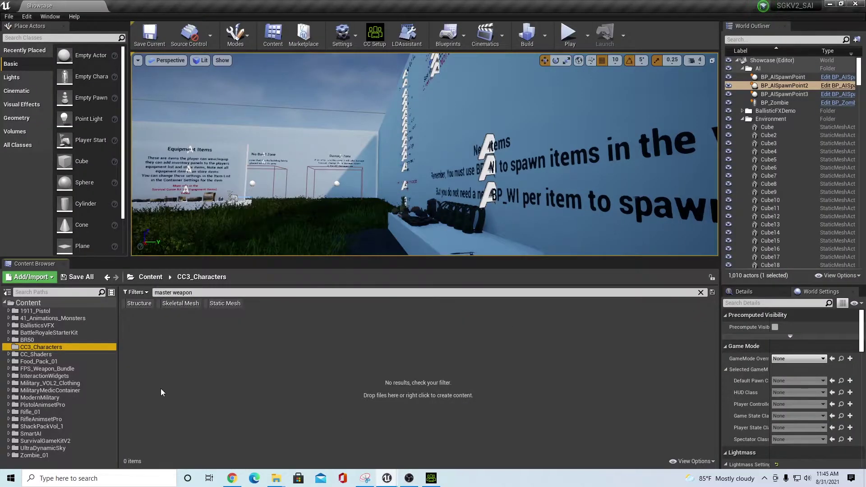
{"action": "double_click", "coordinate": [643, 9]}
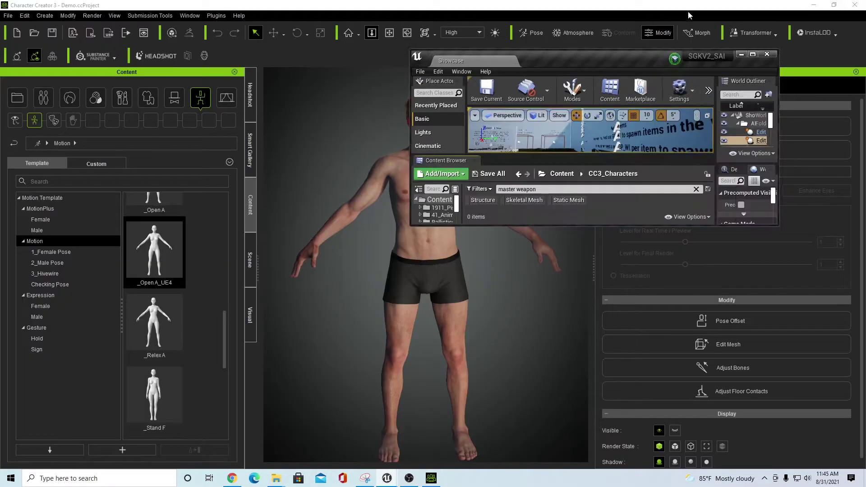
Minimize Character Creator 3 and open the CC3_Modular export folder on drive D in File Explorer
{"action": "left_click", "coordinate": [813, 4]}
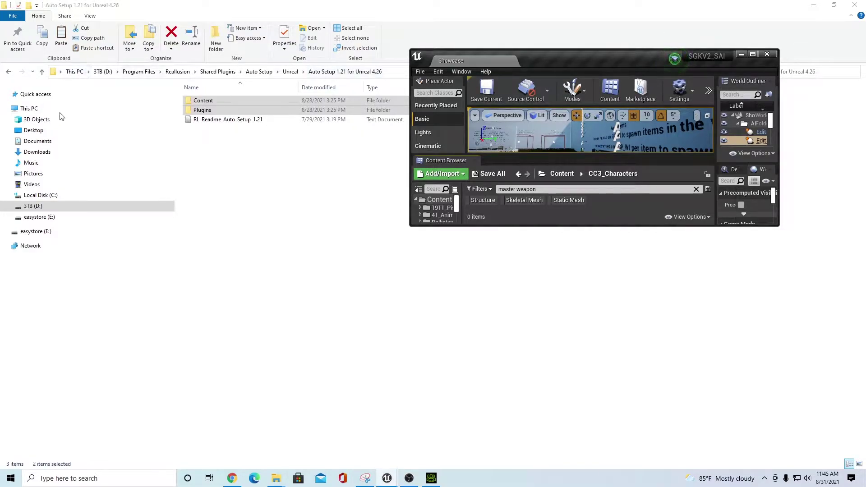
{"action": "left_click", "coordinate": [43, 209]}
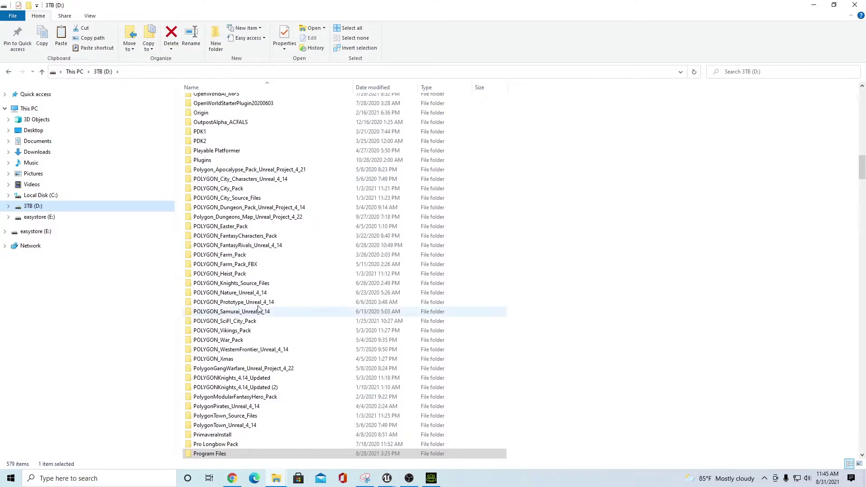
{"action": "scroll", "coordinate": [259, 307], "scroll_direction": "up", "scroll_amount": 10}
{"action": "scroll", "coordinate": [259, 307], "scroll_direction": "up", "scroll_amount": 20}
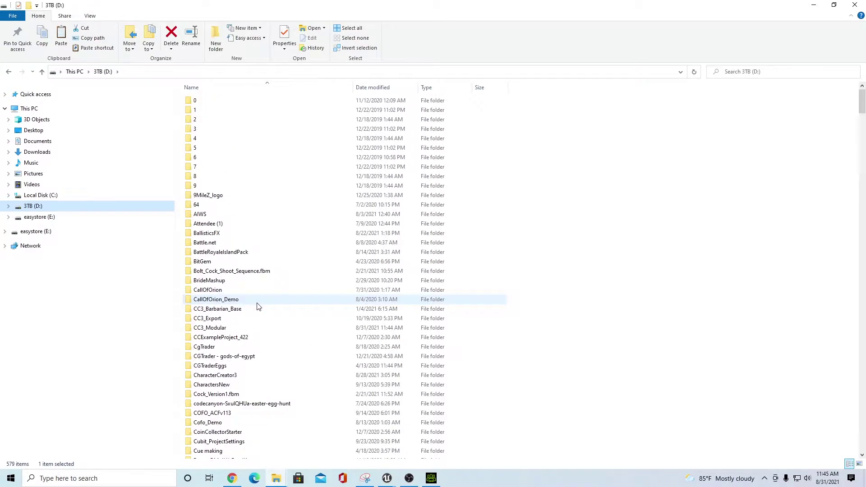
{"action": "double_click", "coordinate": [228, 328]}
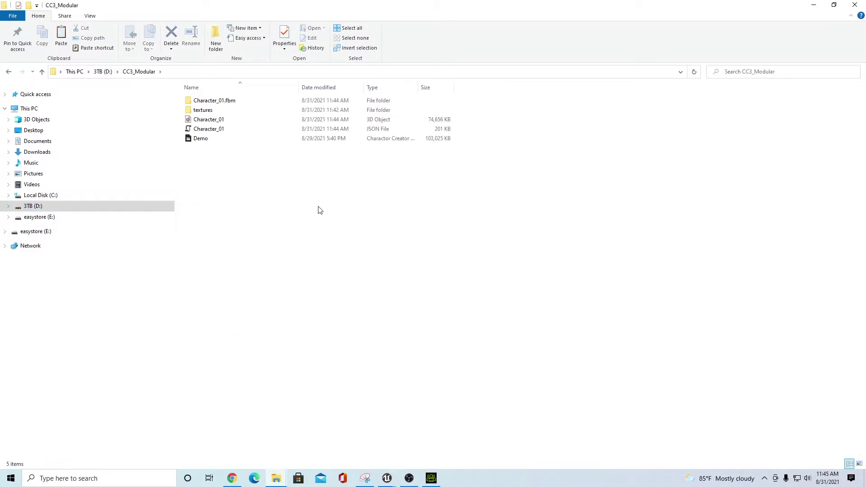
Reduce the CC3_Modular folder window to a floating size and switch to Unreal Editor, maximized
{"action": "left_click", "coordinate": [833, 5]}
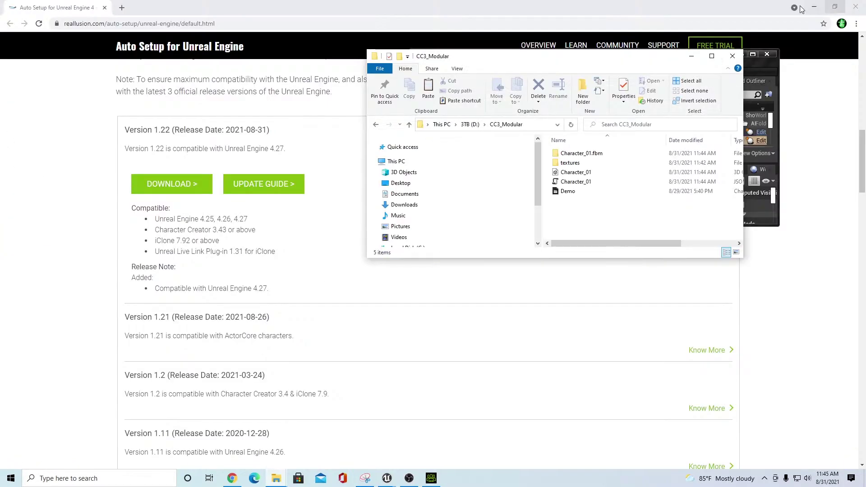
{"action": "left_click", "coordinate": [815, 7]}
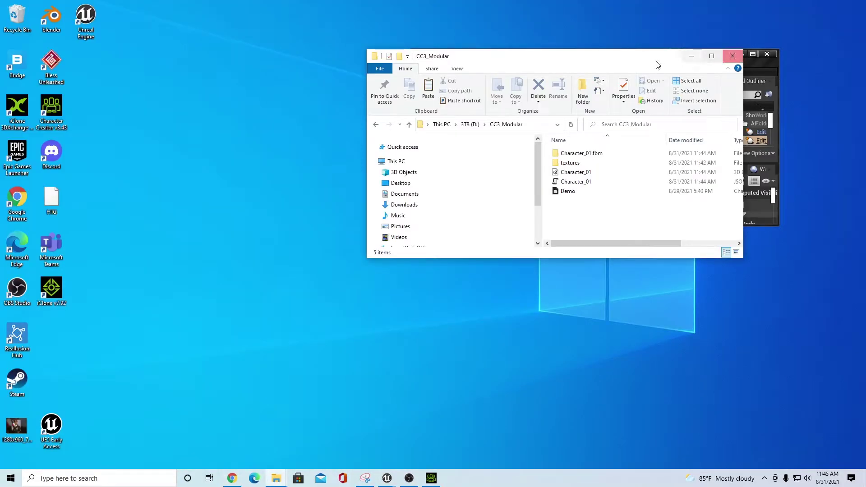
{"action": "left_click_drag", "start_coordinate": [654, 57], "coordinate": [756, 83]}
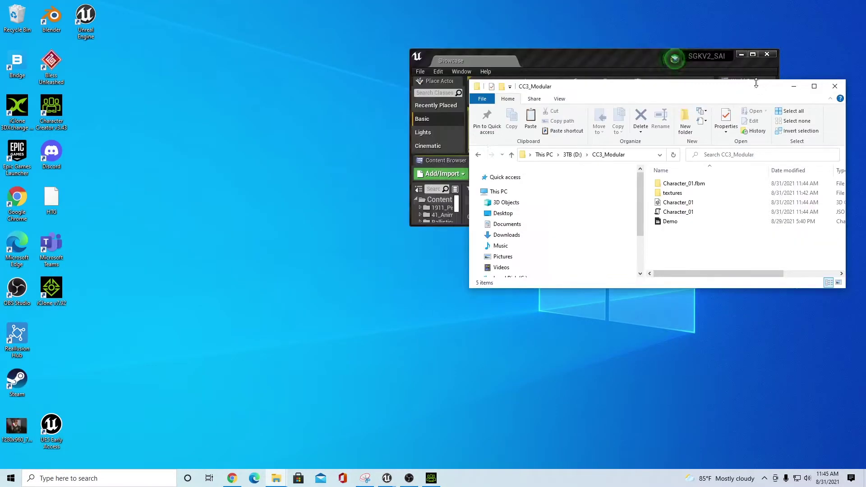
{"action": "left_click", "coordinate": [754, 55]}
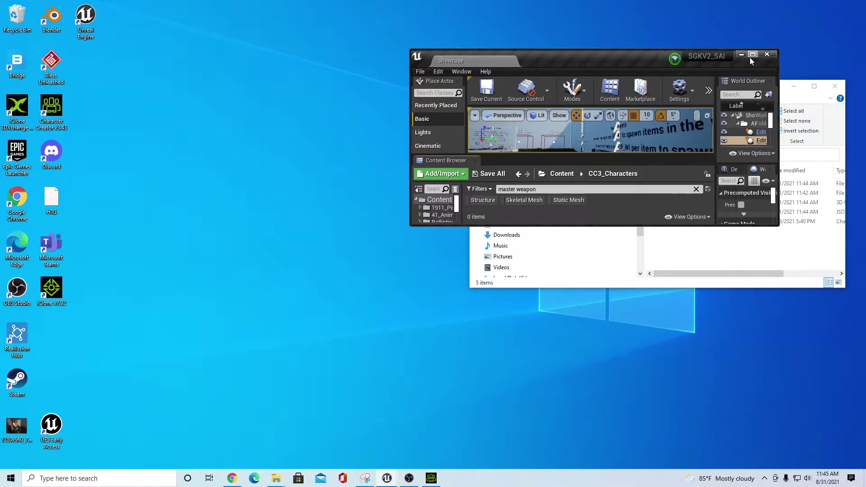
{"action": "left_click", "coordinate": [753, 55]}
Bring the Character_01 FBX from the CC3_Modular folder into the CC3_Characters content folder, then minimize File Explorer
{"action": "mouse_move", "coordinate": [276, 477]}
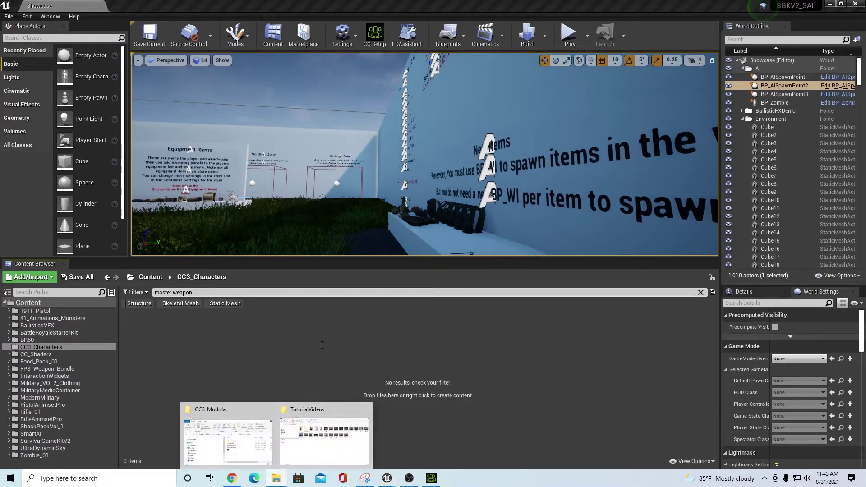
{"action": "left_click", "coordinate": [239, 420]}
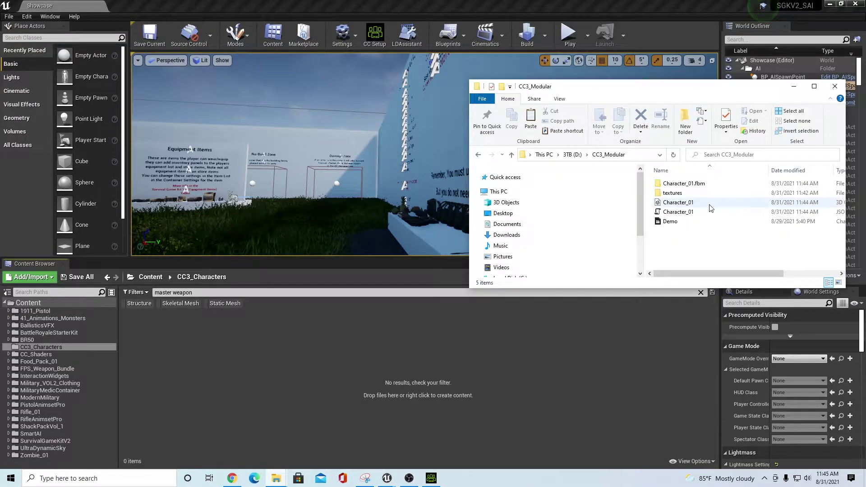
{"action": "left_click", "coordinate": [675, 204]}
{"action": "left_click_drag", "start_coordinate": [676, 204], "coordinate": [158, 350]}
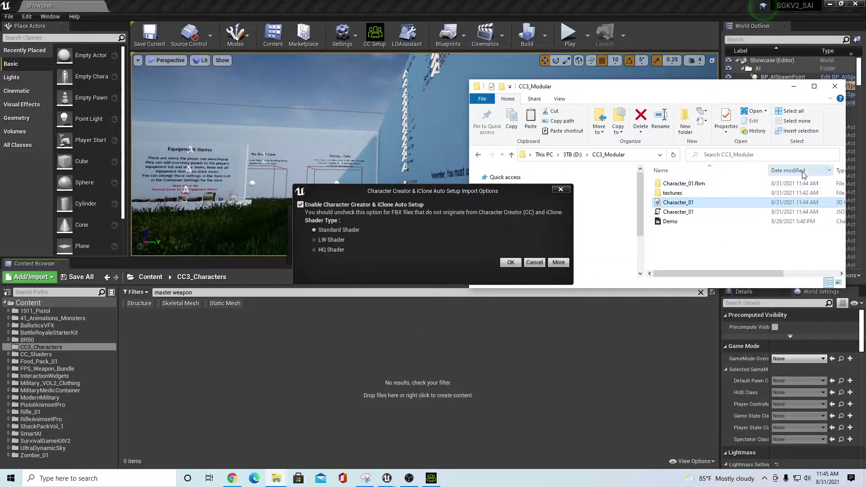
{"action": "left_click", "coordinate": [794, 86]}
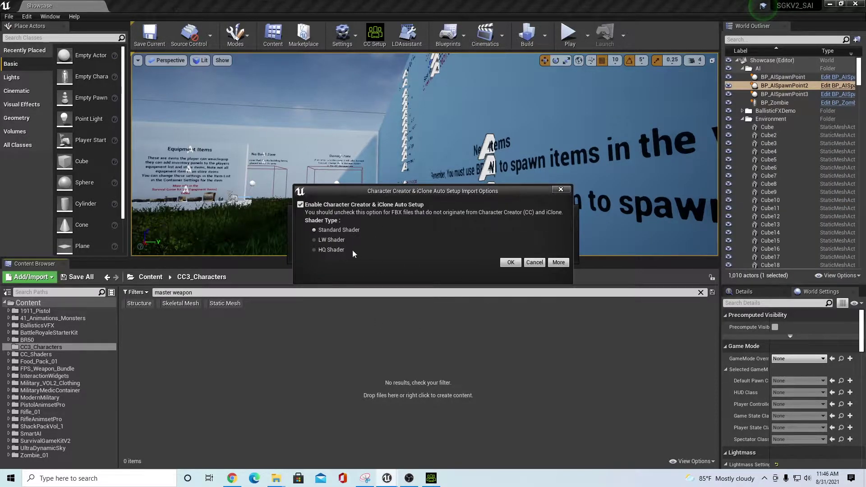
Choose the HQ Shader type for Auto Setup and continue to the FBX import options
{"action": "left_click", "coordinate": [320, 250]}
{"action": "left_click", "coordinate": [511, 263]}
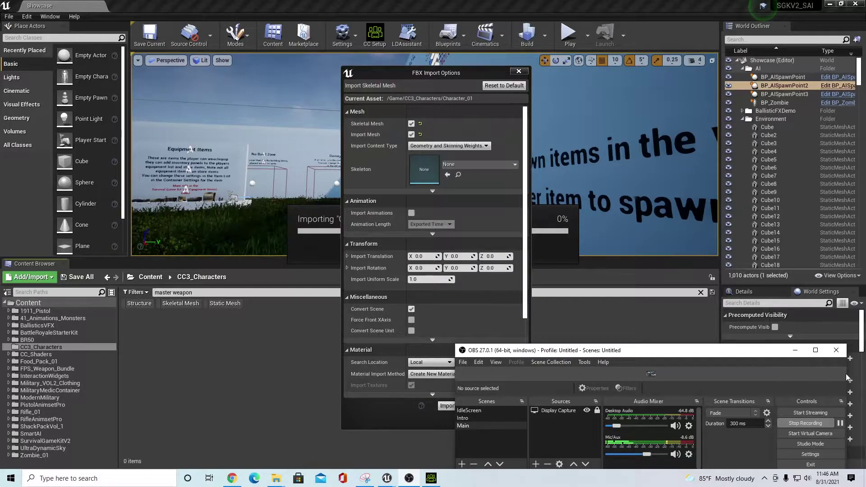
{"action": "left_click_drag", "start_coordinate": [770, 352], "coordinate": [777, 339]}
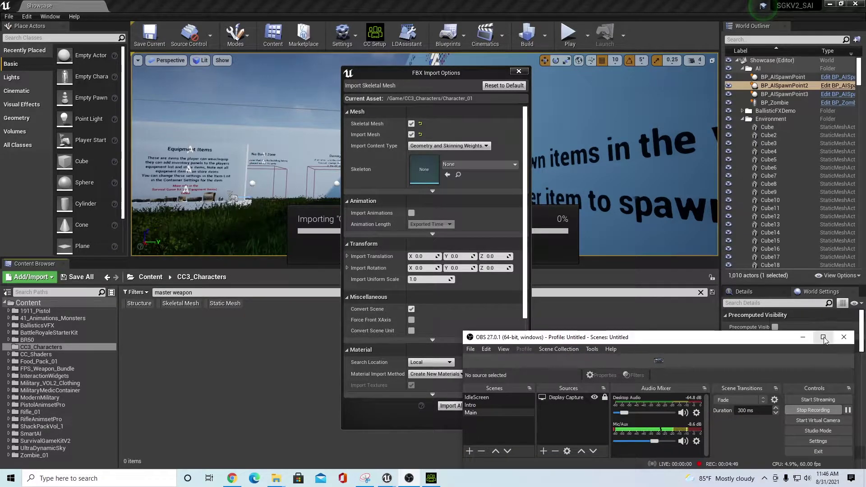
{"action": "left_click", "coordinate": [804, 338]}
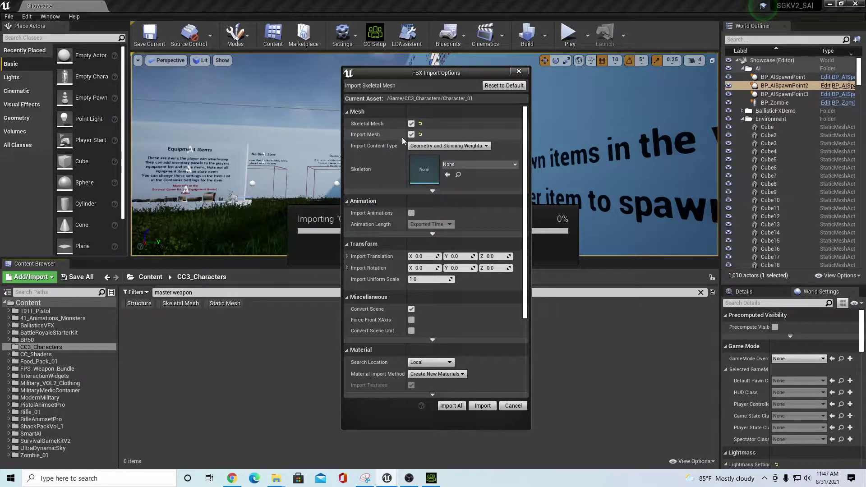
Set the import skeleton to the UE4_Mannequin_Skeleton located in /Game/SurvivalGameKitV2/Meshes/Skeletal
{"action": "left_click", "coordinate": [516, 167]}
{"action": "left_click_drag", "start_coordinate": [579, 235], "coordinate": [587, 311]}
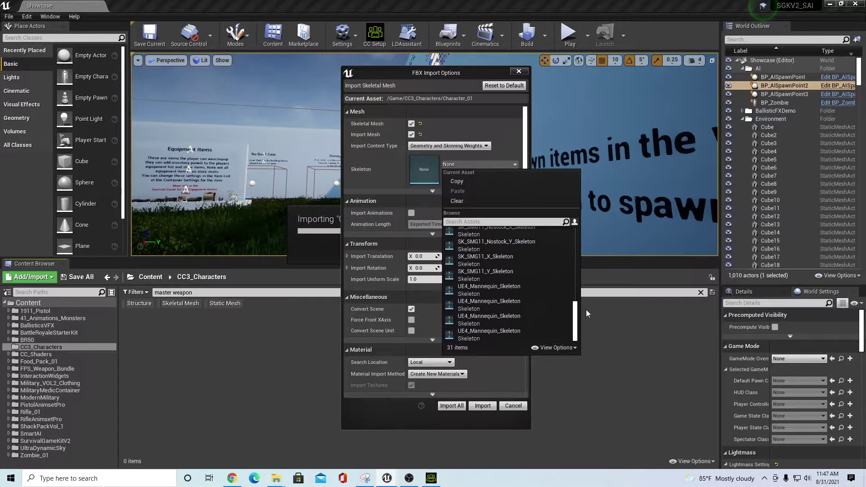
{"action": "mouse_move", "coordinate": [507, 334]}
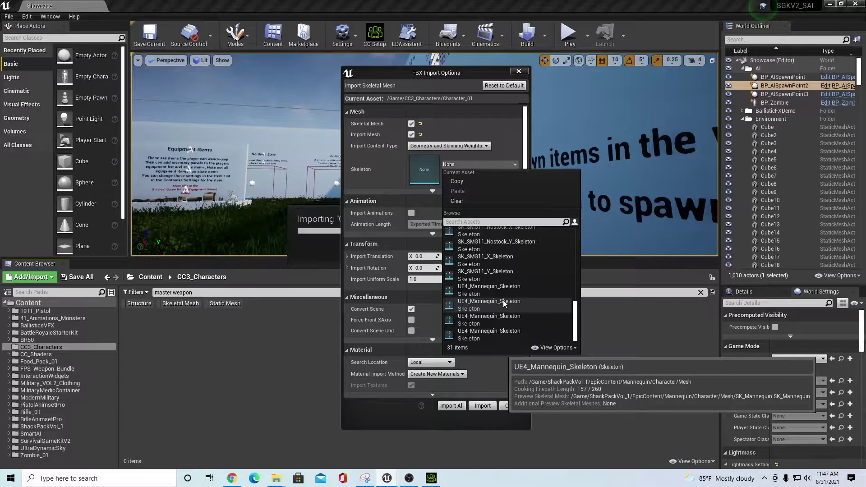
{"action": "mouse_move", "coordinate": [502, 288]}
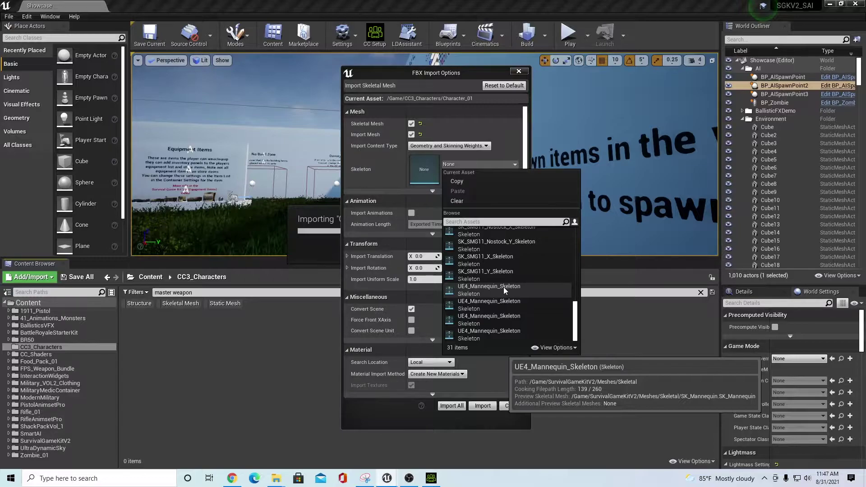
{"action": "left_click", "coordinate": [503, 287]}
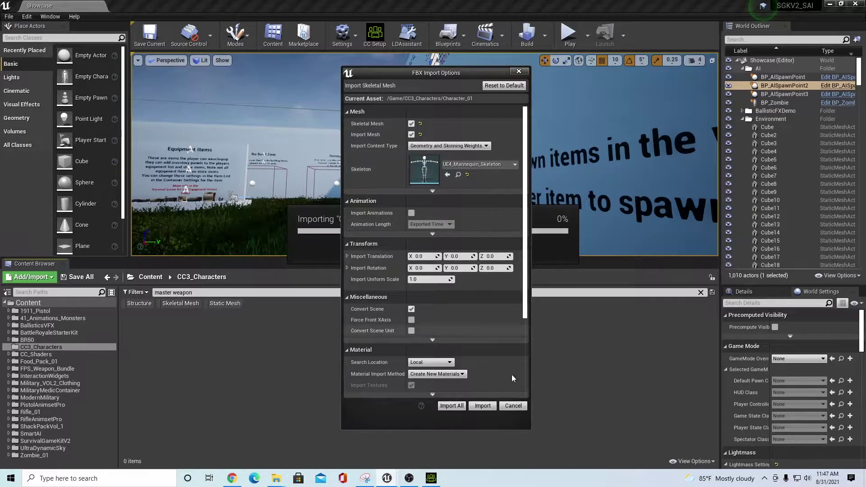
Enable Import Animations, set the Animation Length to Animated Time, and expand the advanced animation options
{"action": "left_click", "coordinate": [411, 213]}
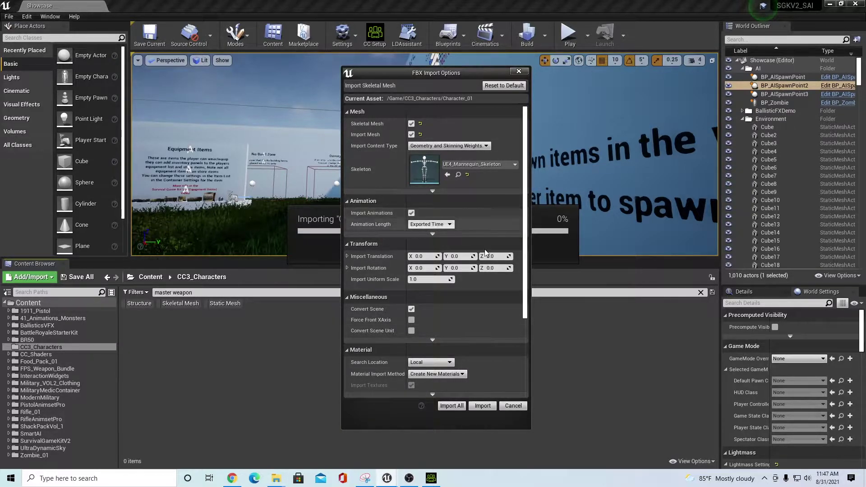
{"action": "left_click", "coordinate": [431, 224]}
{"action": "left_click", "coordinate": [426, 240]}
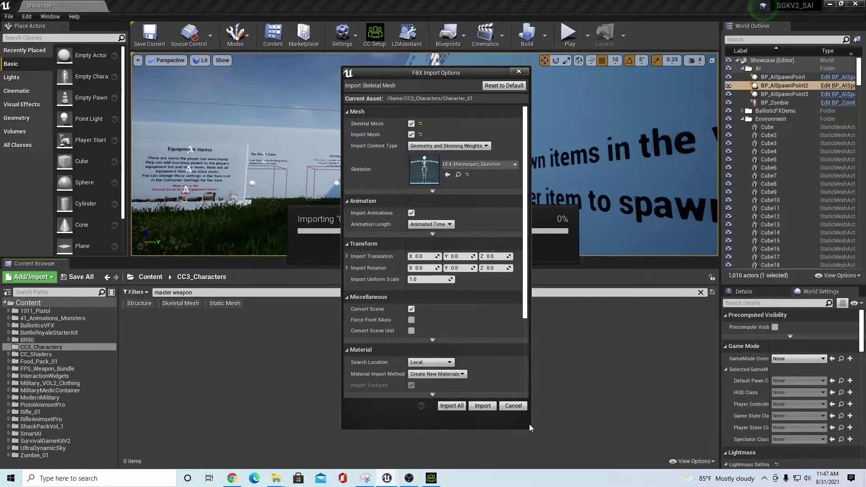
{"action": "left_click", "coordinate": [432, 234]}
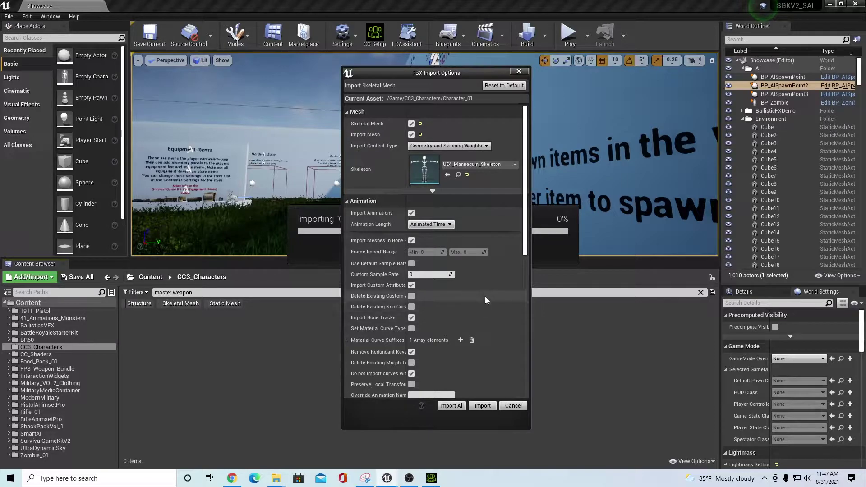
Enable Use T0 As Ref Pose and Import Morph Targets in the advanced mesh options
{"action": "left_click", "coordinate": [432, 192]}
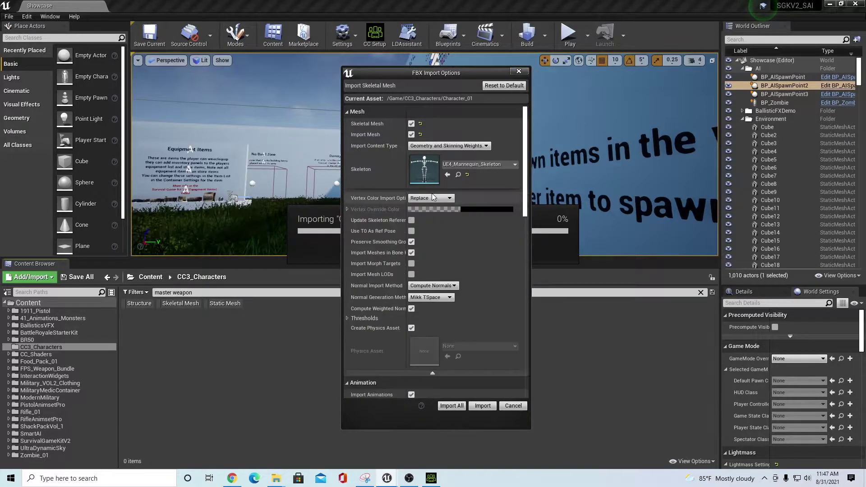
{"action": "left_click", "coordinate": [411, 232]}
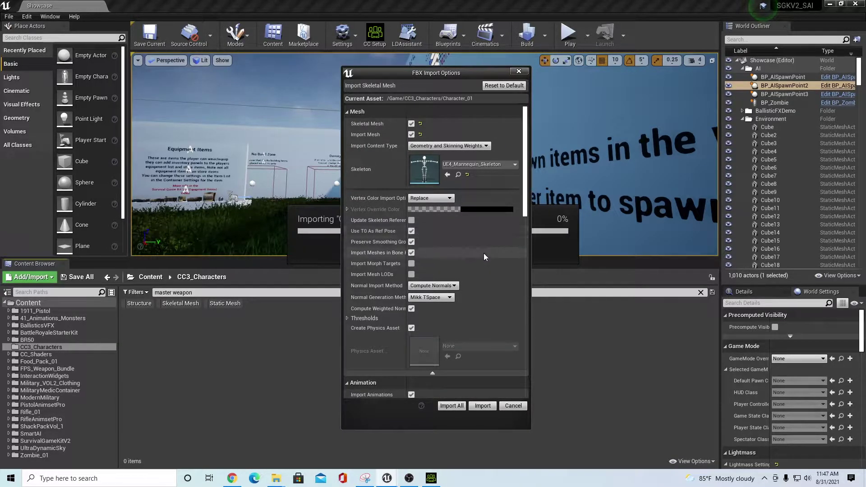
{"action": "left_click", "coordinate": [411, 264]}
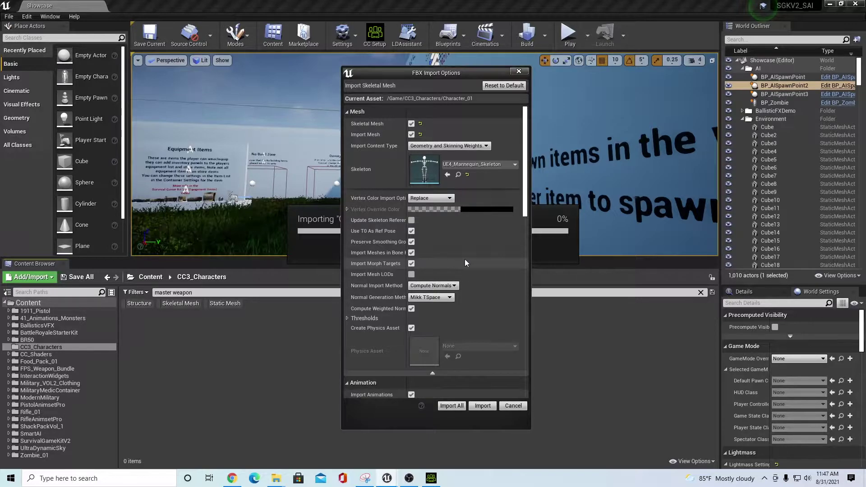
Set the material Search Location to Do Not Search and choose a Material Import Method, then import all
{"action": "scroll", "coordinate": [495, 242], "scroll_direction": "down", "scroll_amount": 3}
{"action": "scroll", "coordinate": [495, 238], "scroll_direction": "down", "scroll_amount": 8}
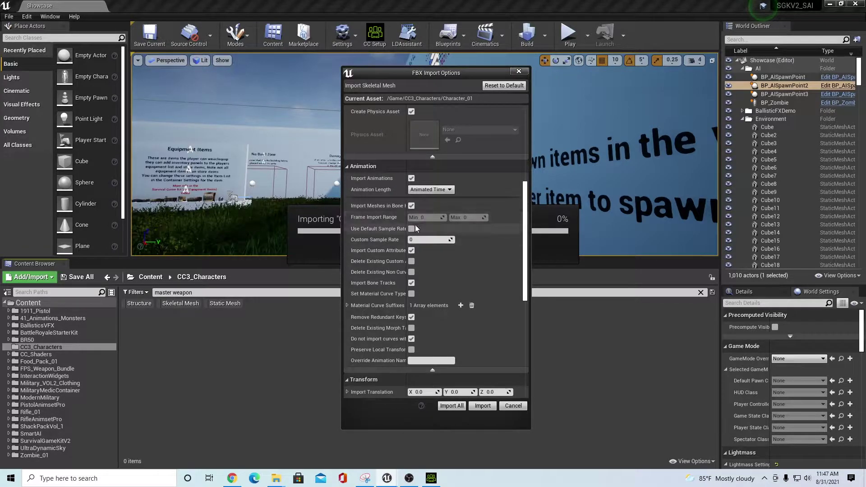
{"action": "scroll", "coordinate": [494, 267], "scroll_direction": "down", "scroll_amount": 2}
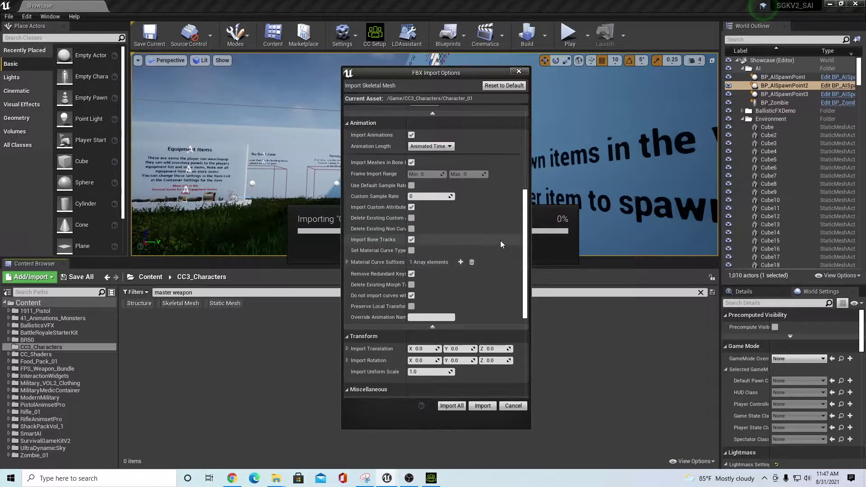
{"action": "scroll", "coordinate": [500, 240], "scroll_direction": "down", "scroll_amount": 10}
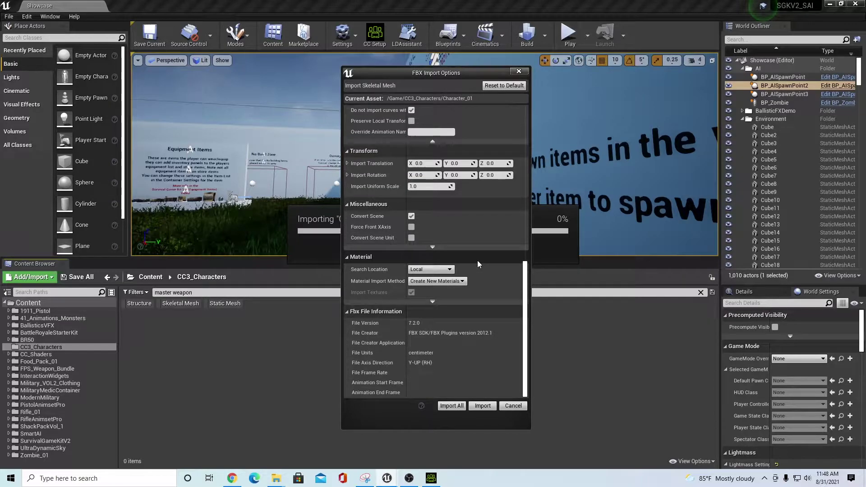
{"action": "left_click", "coordinate": [440, 270]}
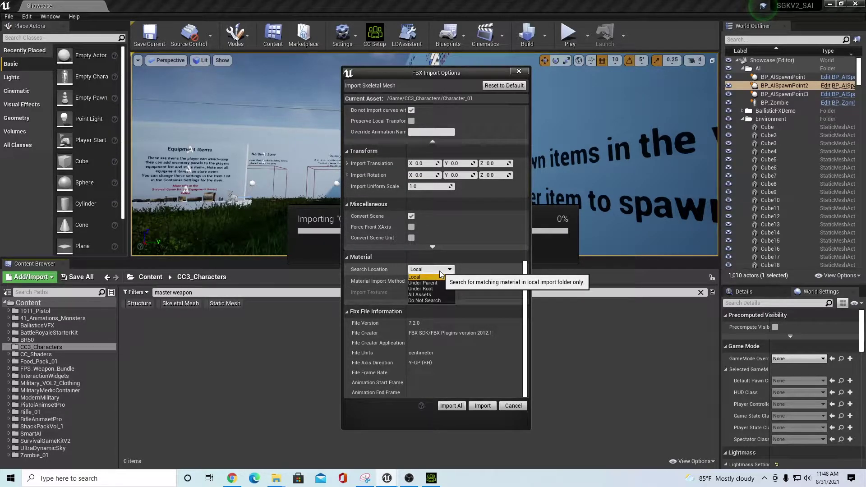
{"action": "left_click", "coordinate": [434, 301]}
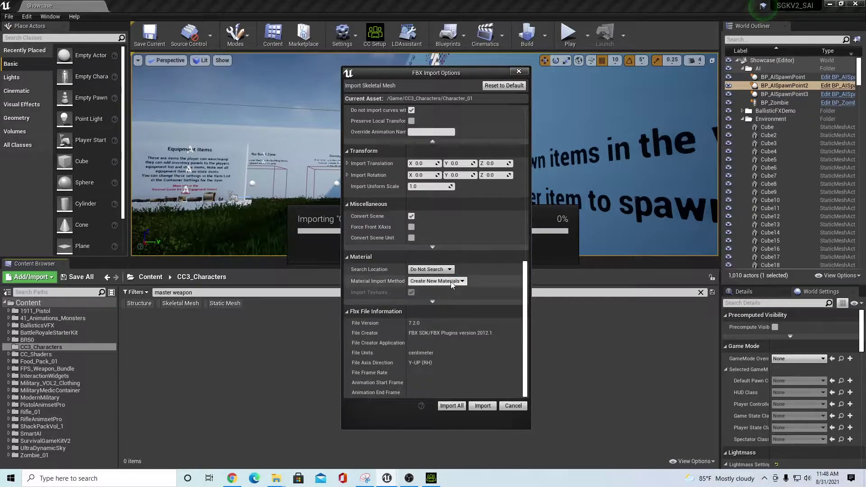
{"action": "left_click", "coordinate": [450, 282]}
{"action": "left_click", "coordinate": [439, 299]}
{"action": "left_click", "coordinate": [442, 406]}
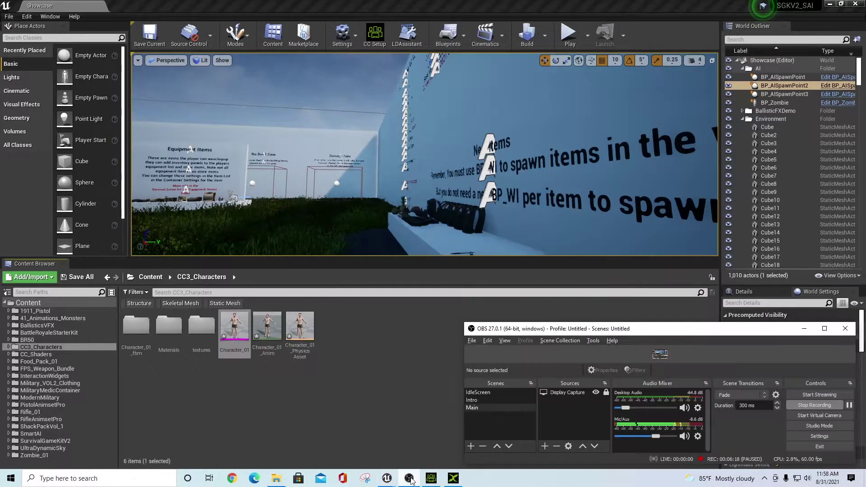
Save all modified content and open the imported Character_01 skeletal mesh from the CC3_Characters folder
{"action": "left_click", "coordinate": [410, 479]}
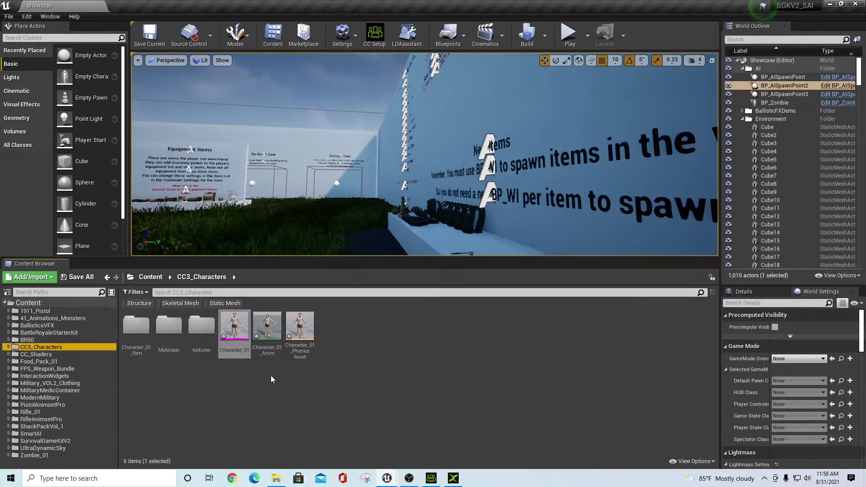
{"action": "left_click", "coordinate": [77, 277]}
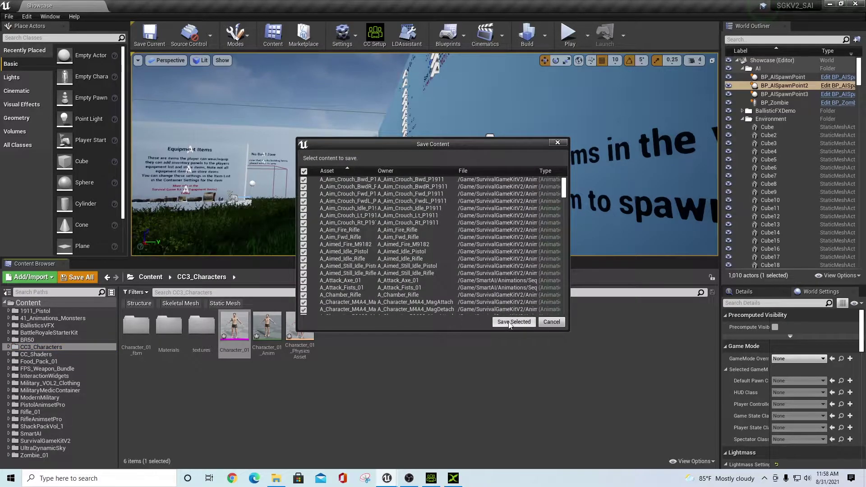
{"action": "left_click", "coordinate": [509, 322]}
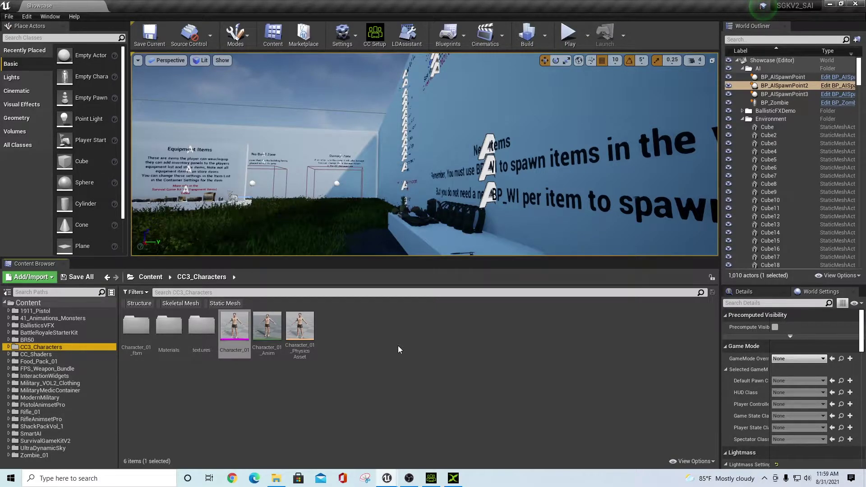
{"action": "double_click", "coordinate": [234, 326]}
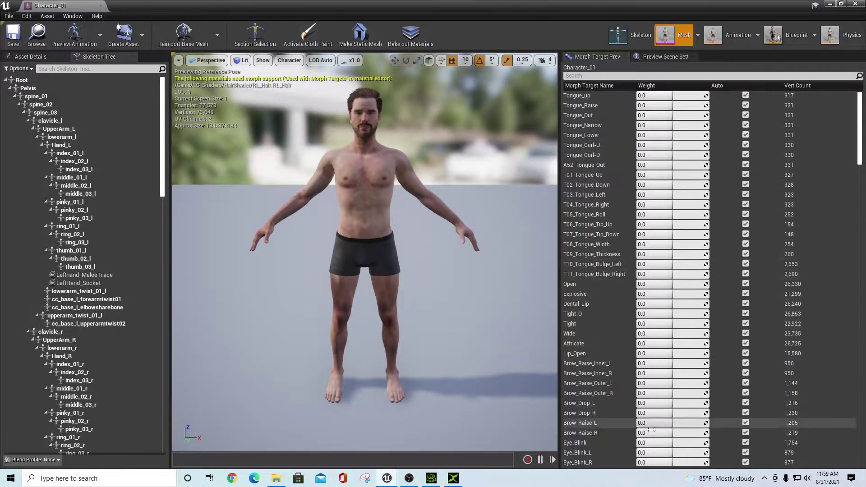
Examine the imported Character_01 mesh in the viewport, from the full body to a close-up of the face
{"action": "scroll", "coordinate": [382, 162], "scroll_direction": "up", "scroll_amount": 6}
{"action": "scroll", "coordinate": [383, 162], "scroll_direction": "down", "scroll_amount": 6}
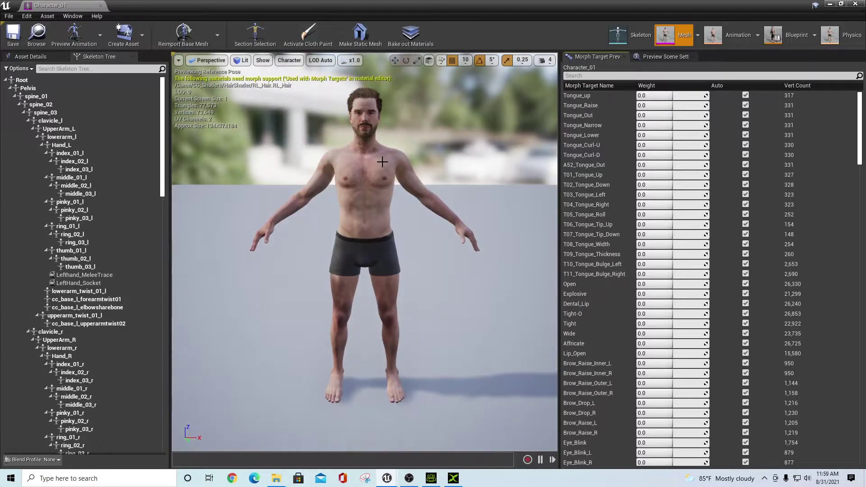
{"action": "scroll", "coordinate": [383, 162], "scroll_direction": "down", "scroll_amount": 4}
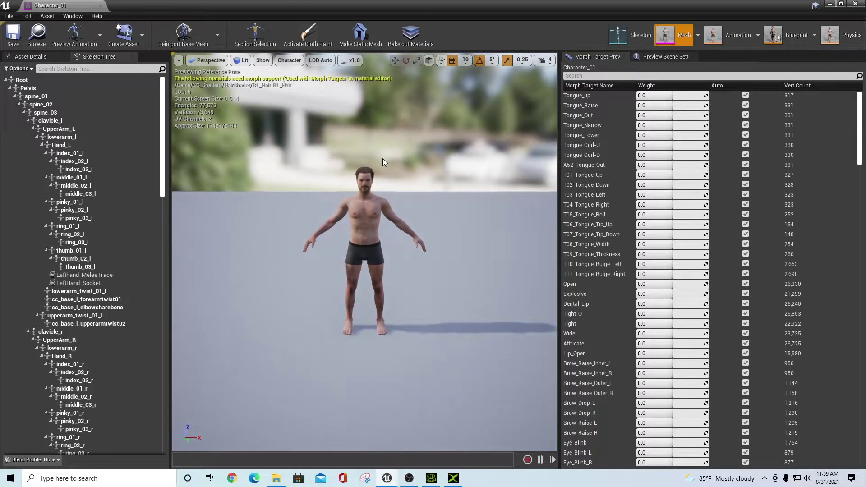
{"action": "mouse_move", "coordinate": [365, 185]}
{"action": "middle_mouse_down"}
{"action": "mouse_move", "coordinate": [364, 112]}
{"action": "mouse_move", "coordinate": [364, 185]}
{"action": "middle_mouse_up"}
{"action": "mouse_move", "coordinate": [365, 185]}
{"action": "right_mouse_down"}
{"action": "mouse_move", "coordinate": [364, 81]}
{"action": "mouse_move", "coordinate": [364, 176]}
{"action": "right_mouse_up"}
{"action": "left_click_drag", "start_coordinate": [365, 176], "coordinate": [339, 135]}
{"action": "right_click_drag", "start_coordinate": [339, 136], "coordinate": [379, 152]}
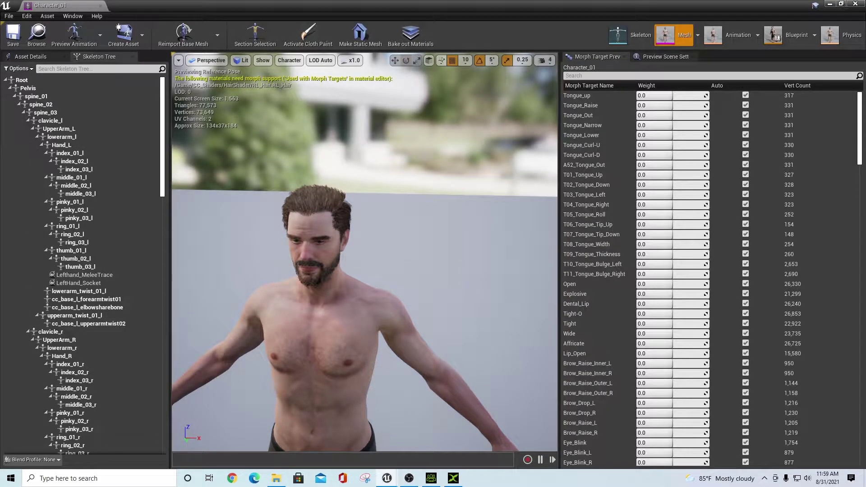
{"action": "key", "text": "w"}
{"action": "right_click_drag", "start_coordinate": [379, 151], "coordinate": [364, 185]}
{"action": "key", "text": "w"}
{"action": "key", "text": "a"}
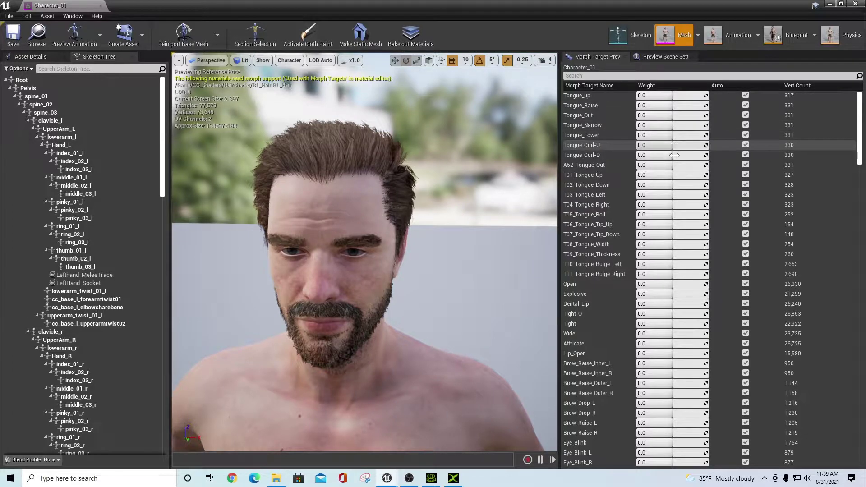
Test the Brow_Raise_Inner_L morph target on the character's face
{"action": "scroll", "coordinate": [679, 273], "scroll_direction": "down", "scroll_amount": 5}
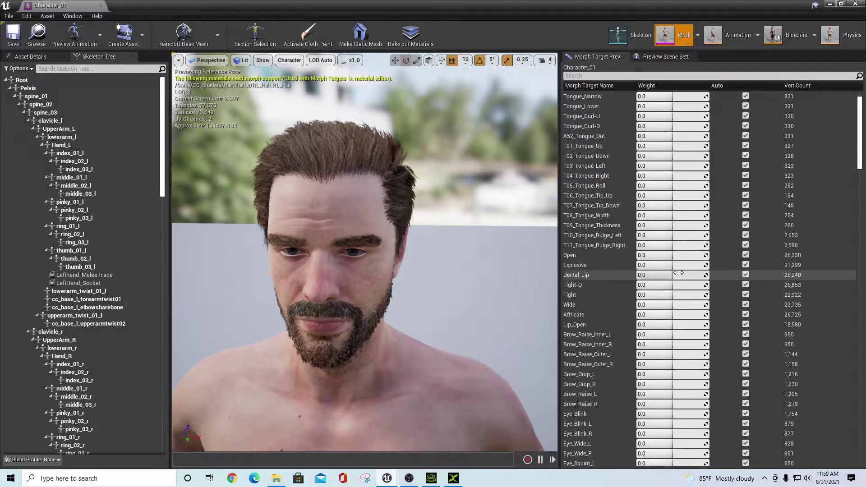
{"action": "scroll", "coordinate": [679, 270], "scroll_direction": "down", "scroll_amount": 3}
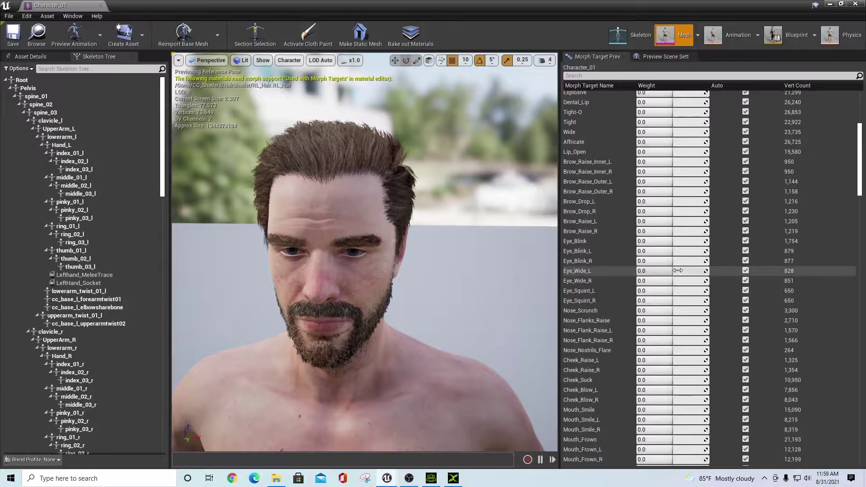
{"action": "left_click_drag", "start_coordinate": [690, 132], "coordinate": [675, 133]}
{"action": "left_click", "coordinate": [675, 134]}
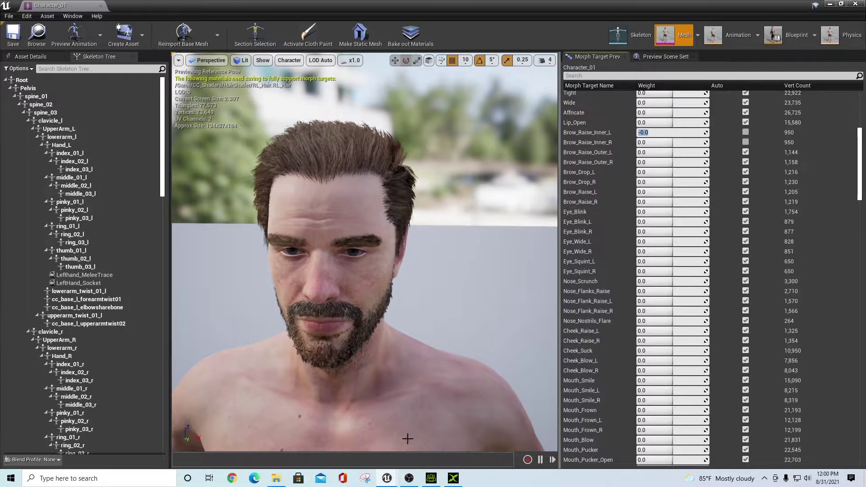
{"action": "left_click", "coordinate": [409, 478]}
{"action": "left_click", "coordinate": [409, 478]}
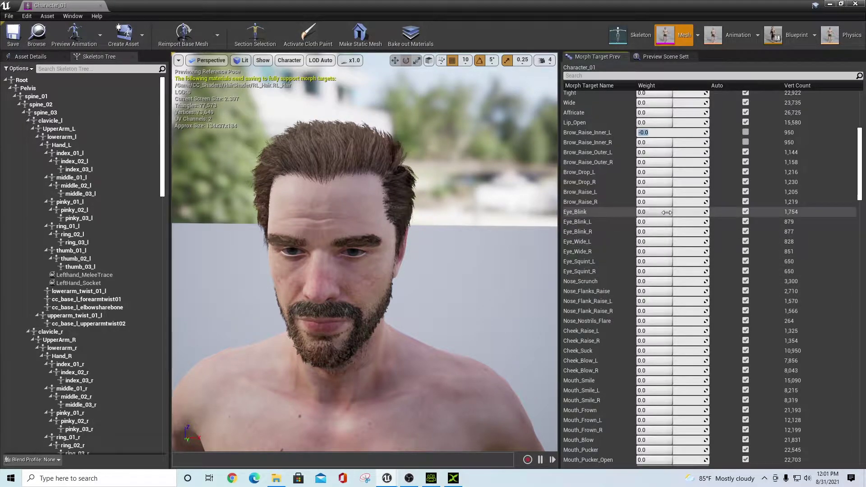
Test the Eye_Blink morph target weight and watch how the character's eyelids respond
{"action": "mouse_move", "coordinate": [668, 213]}
{"action": "left_mouse_down"}
{"action": "mouse_move", "coordinate": [677, 213]}
{"action": "mouse_move", "coordinate": [647, 213]}
{"action": "mouse_move", "coordinate": [678, 213]}
{"action": "mouse_move", "coordinate": [664, 212]}
{"action": "left_mouse_up"}
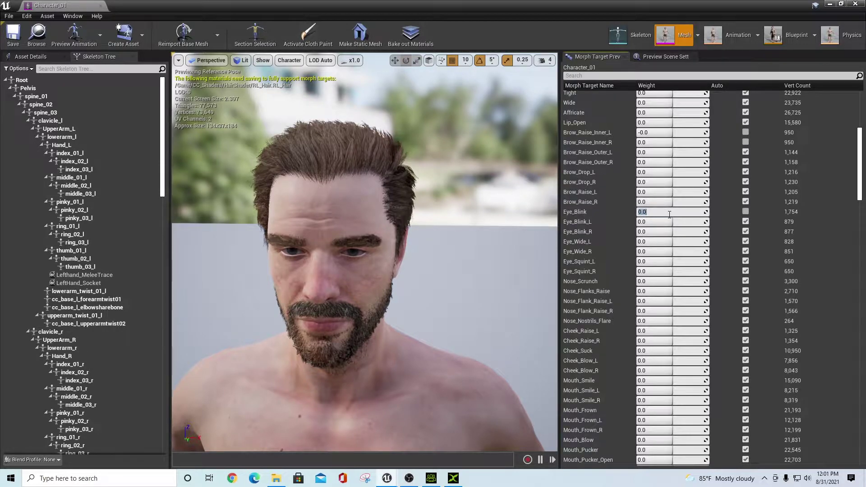
{"action": "left_click", "coordinate": [667, 203]}
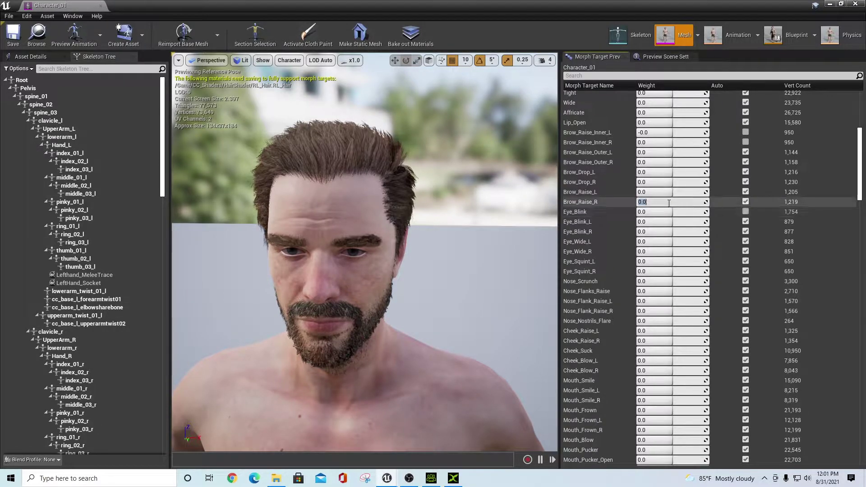
{"action": "key", "text": "Tab"}
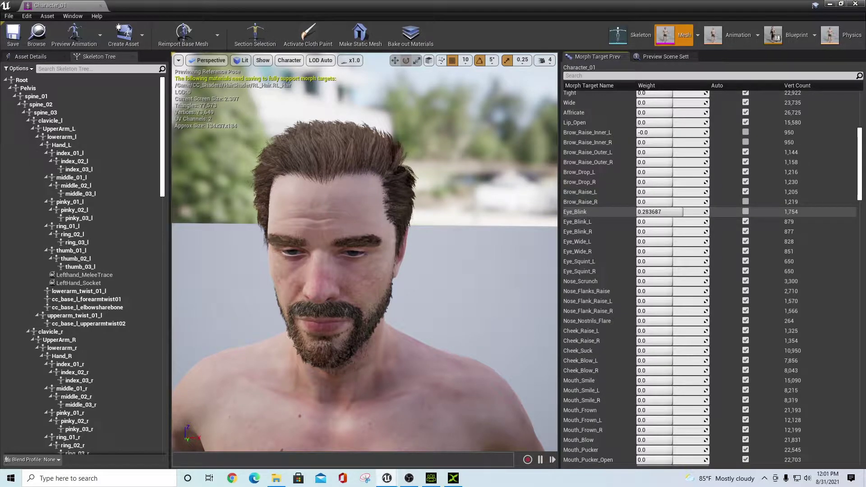
{"action": "left_click_drag", "start_coordinate": [667, 212], "coordinate": [677, 211]}
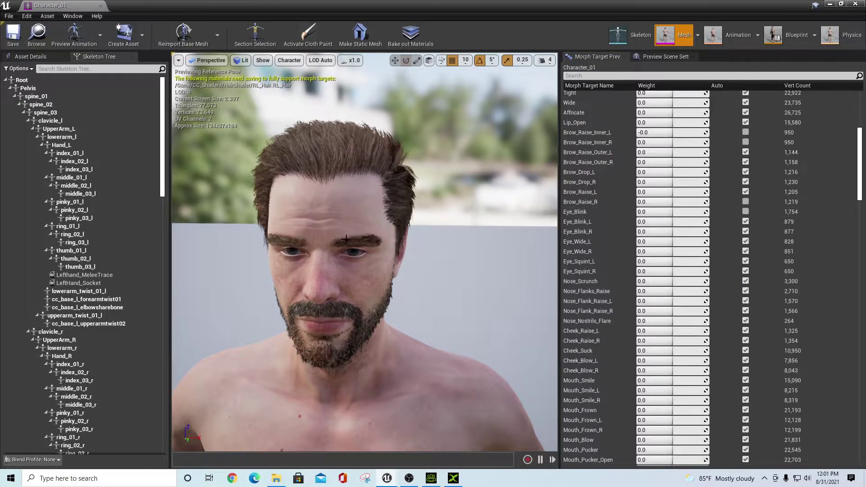
Look through the character's complete bone hierarchy, from the root down to the leg and toe bones
{"action": "scroll", "coordinate": [247, 199], "scroll_direction": "down", "scroll_amount": 5}
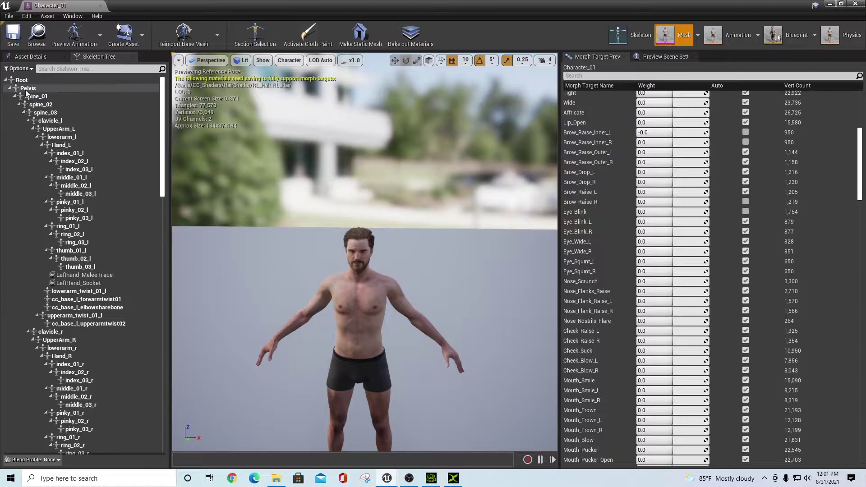
{"action": "scroll", "coordinate": [137, 267], "scroll_direction": "down", "scroll_amount": 2}
{"action": "scroll", "coordinate": [137, 267], "scroll_direction": "down", "scroll_amount": 20}
{"action": "scroll", "coordinate": [137, 267], "scroll_direction": "down", "scroll_amount": 7}
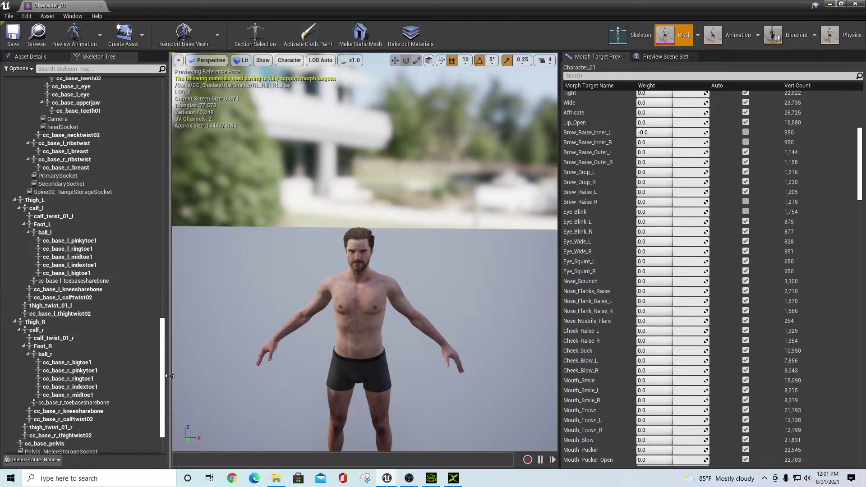
{"action": "left_click_drag", "start_coordinate": [163, 380], "coordinate": [163, 139]}
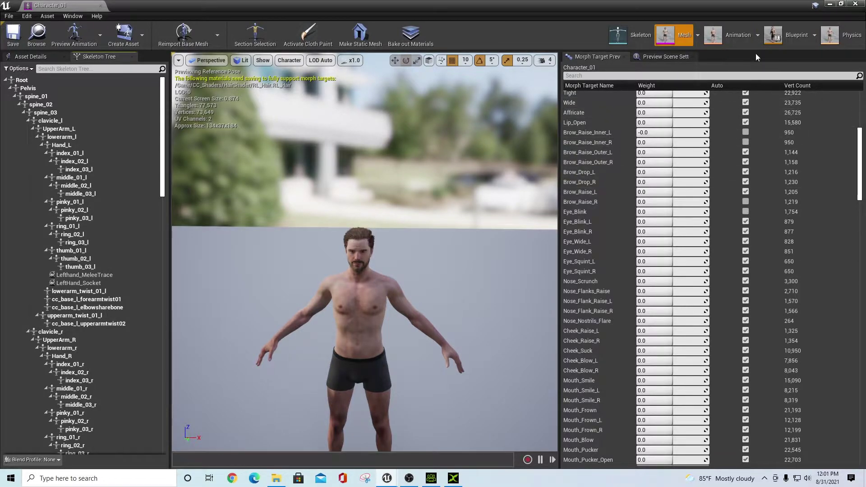
Switch to animation editing and preview the BS_Walk blend space on the character by shifting its preview point toward a higher direction value
{"action": "left_click", "coordinate": [743, 38]}
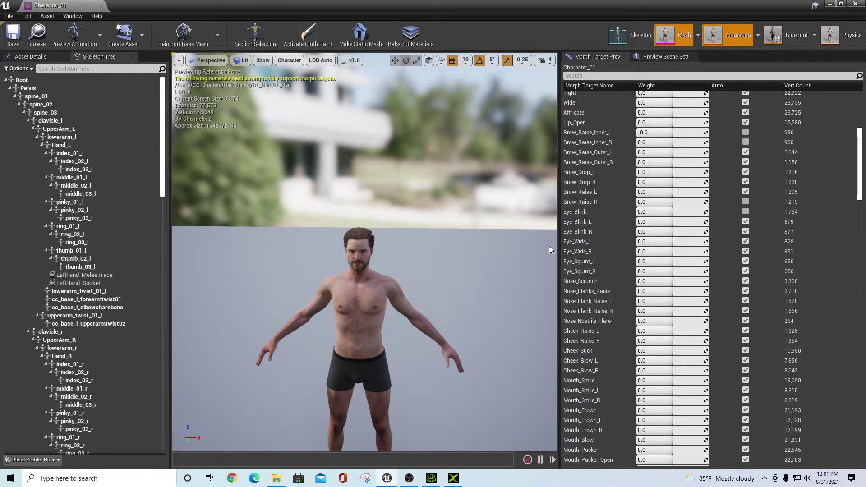
{"action": "scroll", "coordinate": [692, 379], "scroll_direction": "down", "scroll_amount": 8}
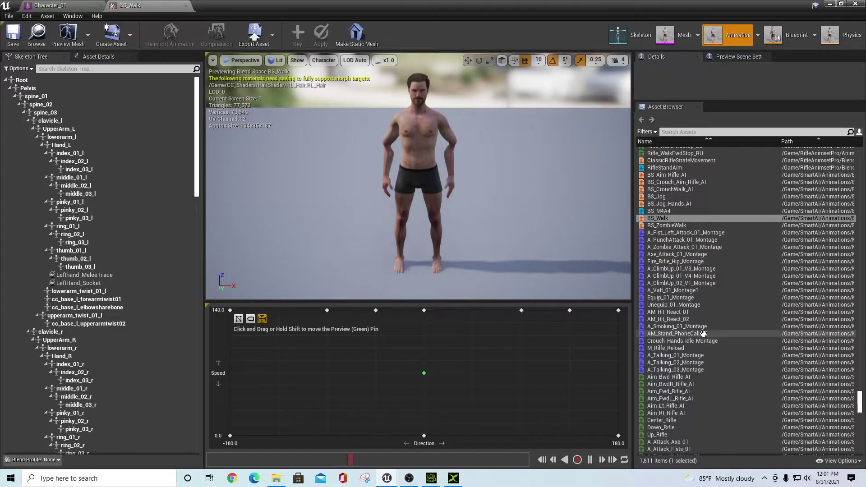
{"action": "left_click_drag", "start_coordinate": [429, 375], "coordinate": [543, 387]}
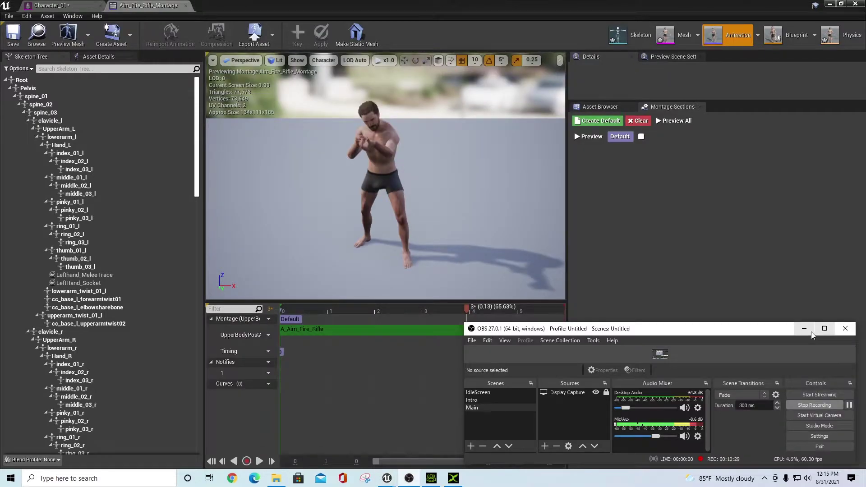
Preview A_fe_ThirdPersonJump_Start, W2_Walk_Aim_R_Jump_RU_End_IPC and W2_Walk_Aim_F_Jump_RU_End_IPC on the character
{"action": "left_click", "coordinate": [807, 330]}
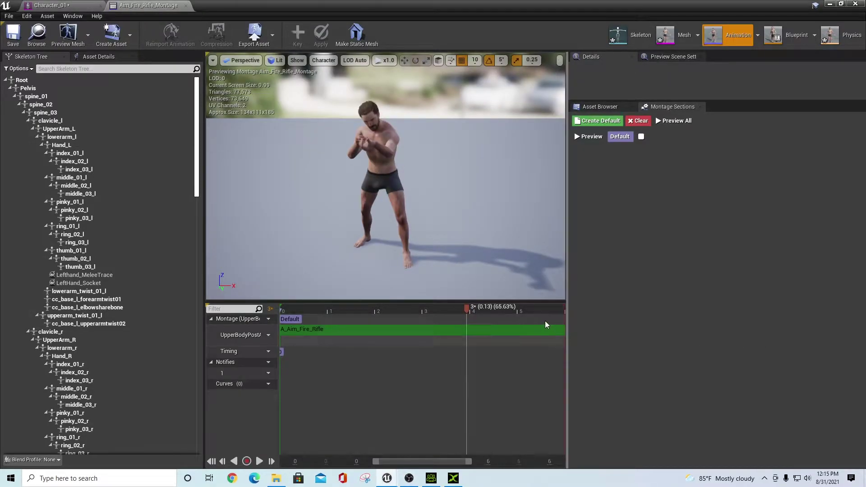
{"action": "left_click", "coordinate": [595, 111]}
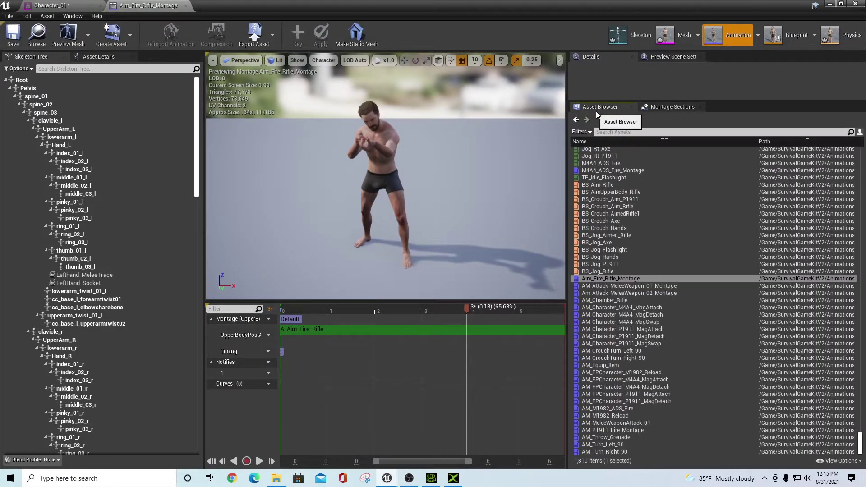
{"action": "left_click_drag", "start_coordinate": [861, 442], "coordinate": [860, 155]}
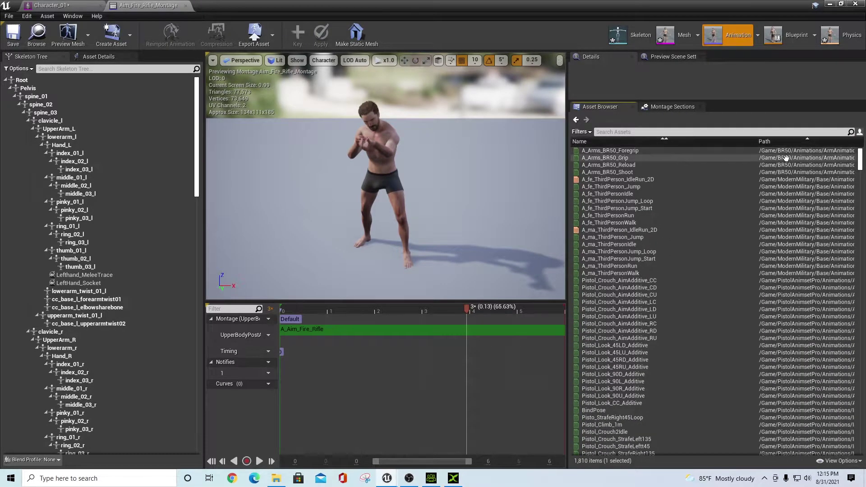
{"action": "left_click", "coordinate": [599, 209]}
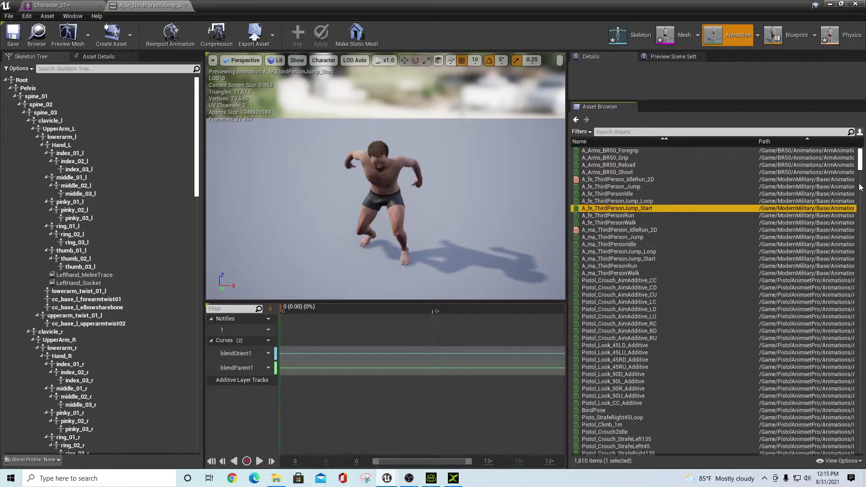
{"action": "left_click_drag", "start_coordinate": [861, 161], "coordinate": [863, 238]}
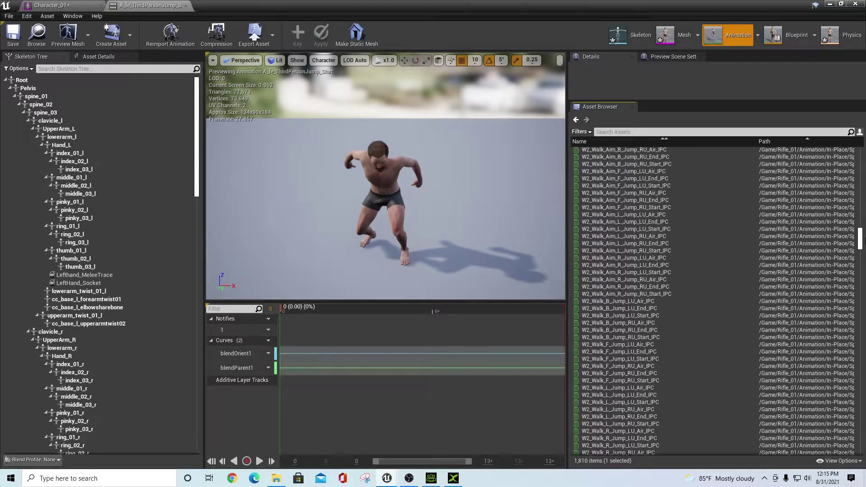
{"action": "left_click", "coordinate": [644, 287]}
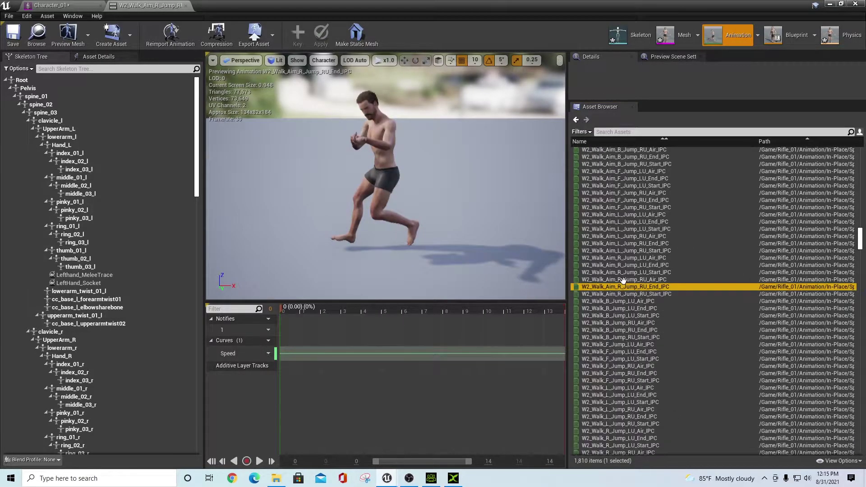
{"action": "left_click", "coordinate": [641, 199]}
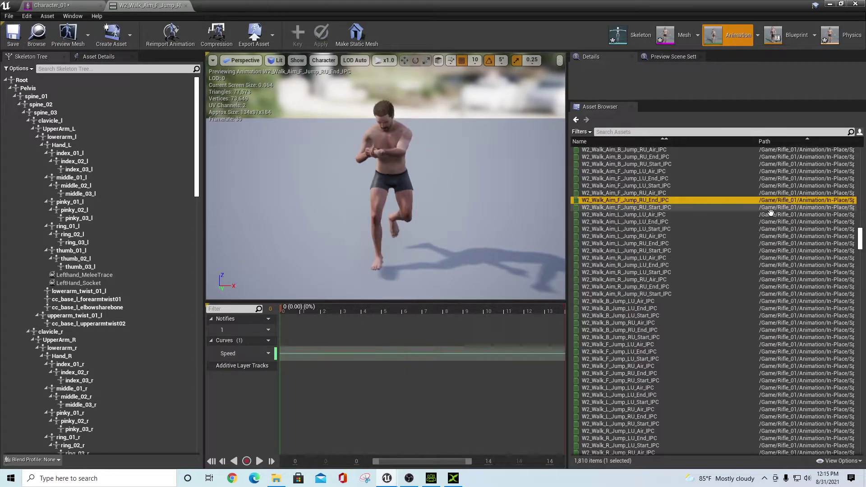
Preview the Pistol_Grenade_Throw_Start animation on the character and inspect its pose
{"action": "scroll", "coordinate": [803, 264], "scroll_direction": "up", "scroll_amount": 5}
{"action": "scroll", "coordinate": [803, 264], "scroll_direction": "down", "scroll_amount": 3}
{"action": "left_click_drag", "start_coordinate": [861, 246], "coordinate": [862, 197]}
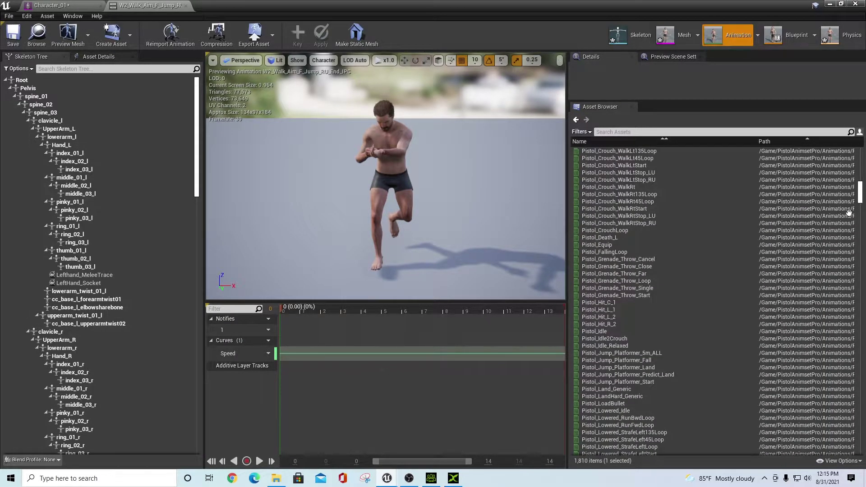
{"action": "left_click", "coordinate": [616, 296]}
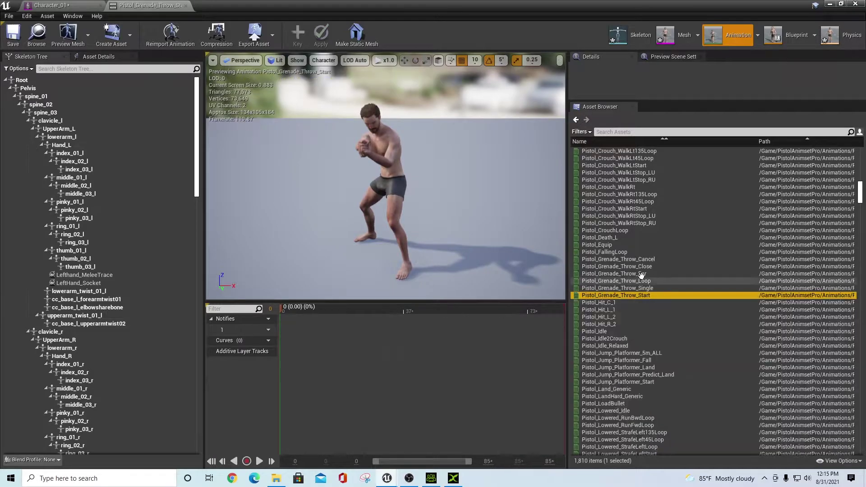
{"action": "left_click_drag", "start_coordinate": [861, 189], "coordinate": [861, 261]}
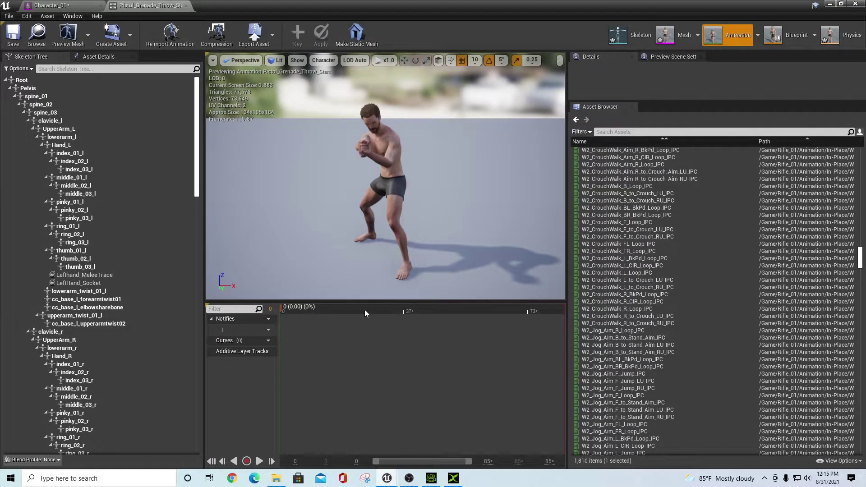
{"action": "left_click_drag", "start_coordinate": [386, 180], "coordinate": [455, 266], "text": "alt"}
{"action": "left_click_drag", "start_coordinate": [386, 226], "coordinate": [348, 173], "text": "alt"}
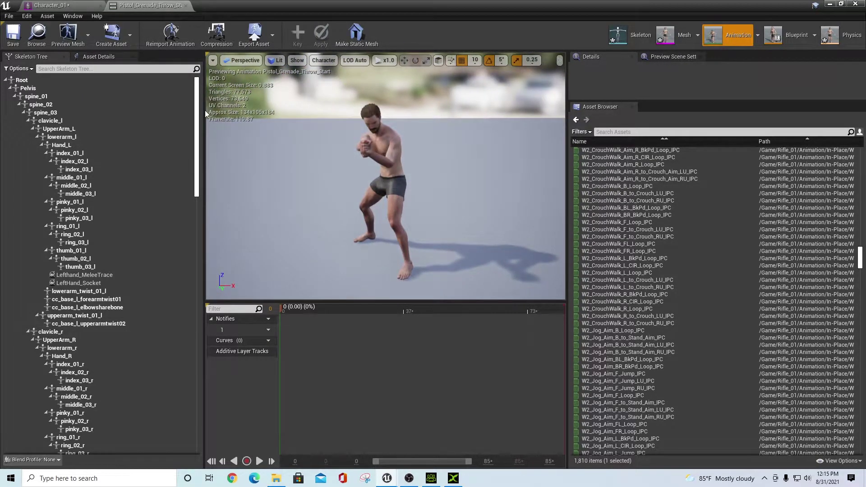
Close the animation and Character_01 mesh editors and save the current level
{"action": "left_click", "coordinate": [185, 5]}
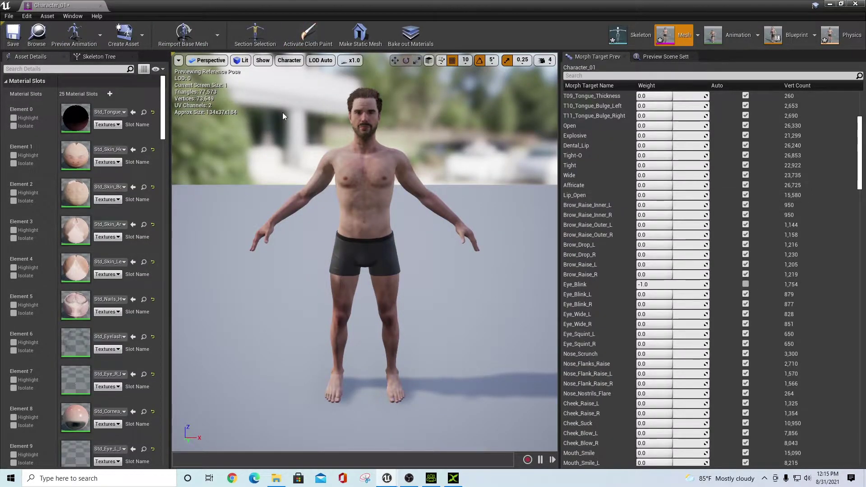
{"action": "left_click", "coordinate": [100, 7]}
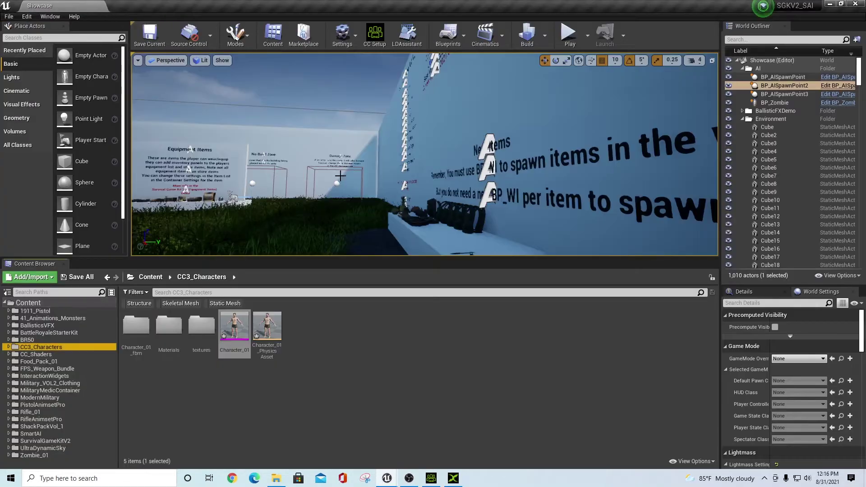
{"action": "left_click", "coordinate": [149, 37]}
Search the SurvivalGameKitV2 folder for "char" and open the BP_SGKMasterCharacter blueprint
{"action": "mouse_move", "coordinate": [243, 325]}
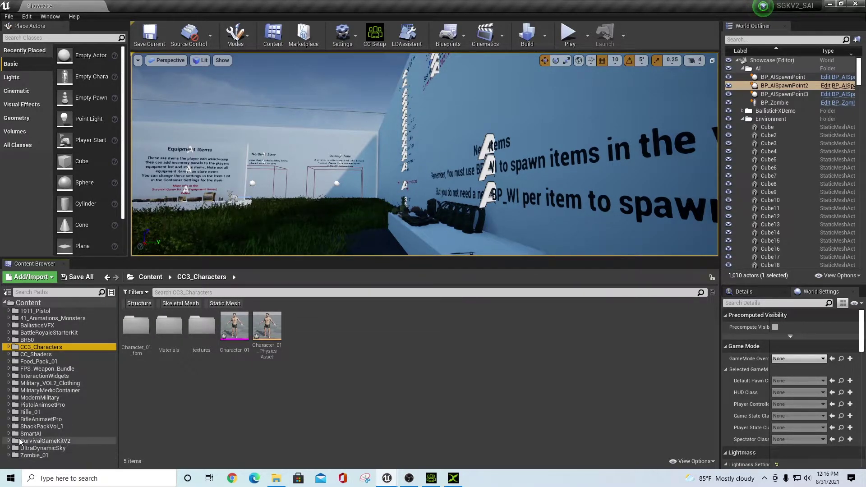
{"action": "left_click", "coordinate": [45, 441]}
{"action": "left_click", "coordinate": [214, 292]}
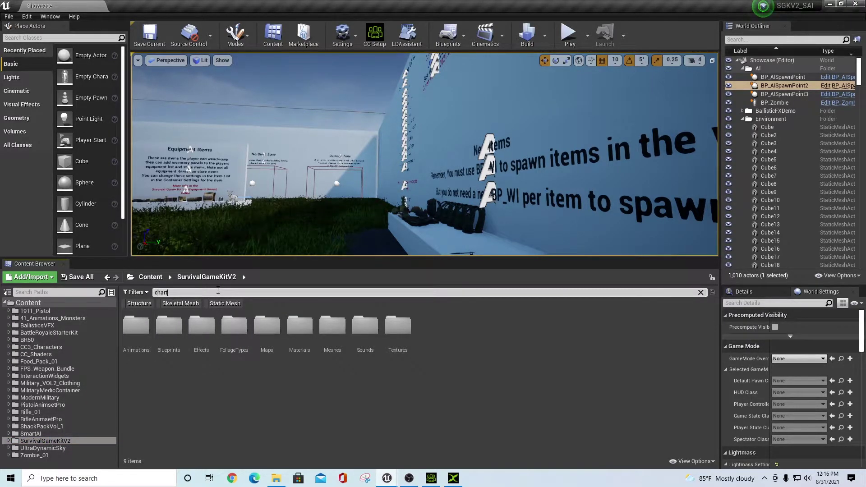
{"action": "type", "text": "chartacvter"}
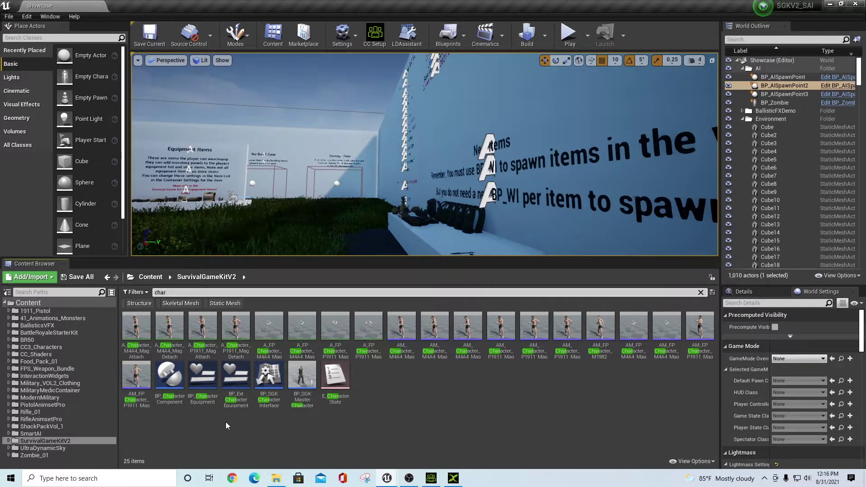
{"action": "double_click", "coordinate": [309, 378]}
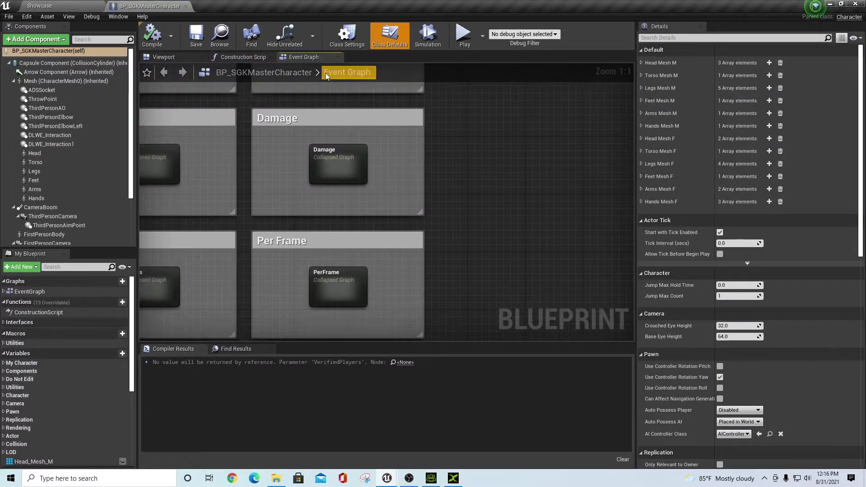
Show the character blueprint's 3D preview and clear the skeletal mesh of the inherited Mesh component
{"action": "left_click", "coordinate": [338, 58]}
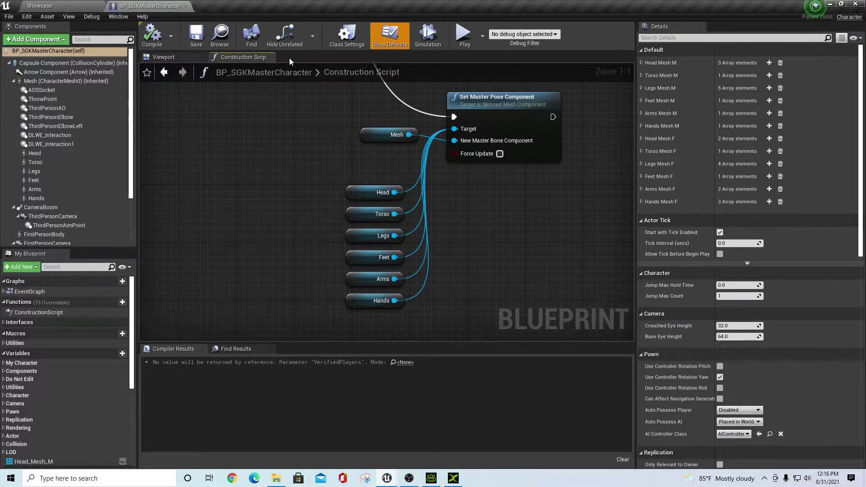
{"action": "left_click", "coordinate": [172, 60]}
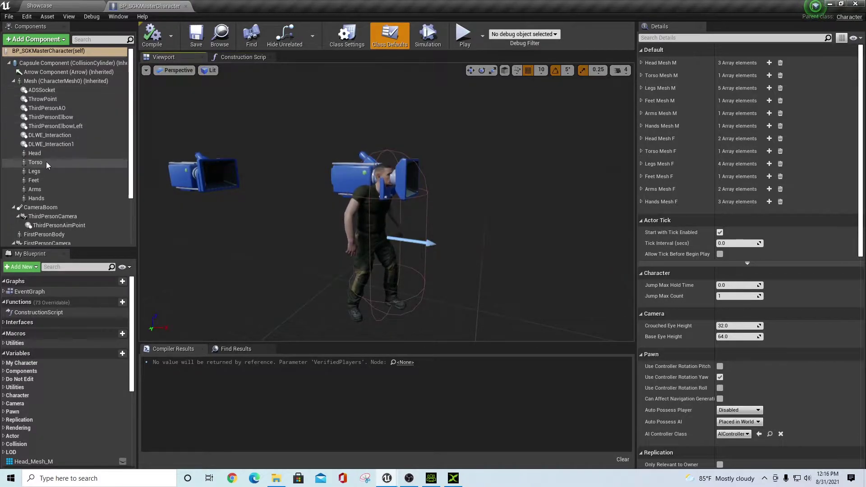
{"action": "left_click", "coordinate": [63, 82]}
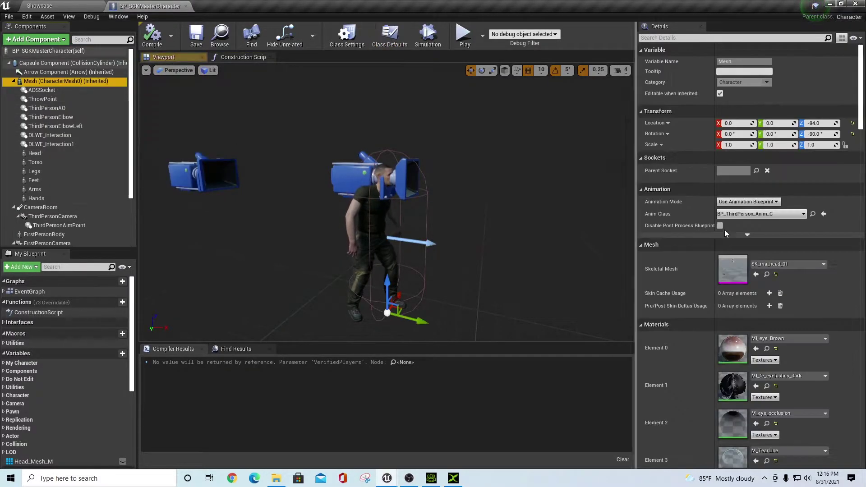
{"action": "left_click", "coordinate": [821, 264]}
{"action": "left_click", "coordinate": [750, 309]}
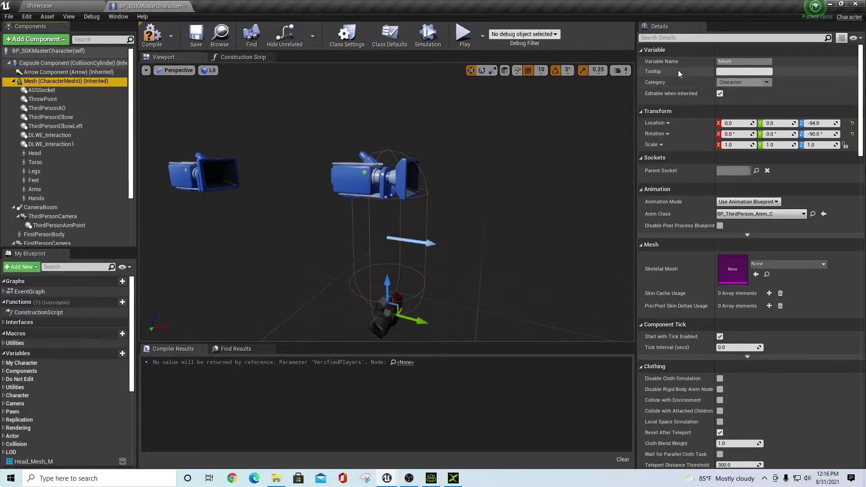
Filter the component properties by "tags" and blank the component tags of the Head, Torso, Legs and Feet meshes
{"action": "left_click", "coordinate": [693, 38]}
{"action": "type", "text": "tags"}
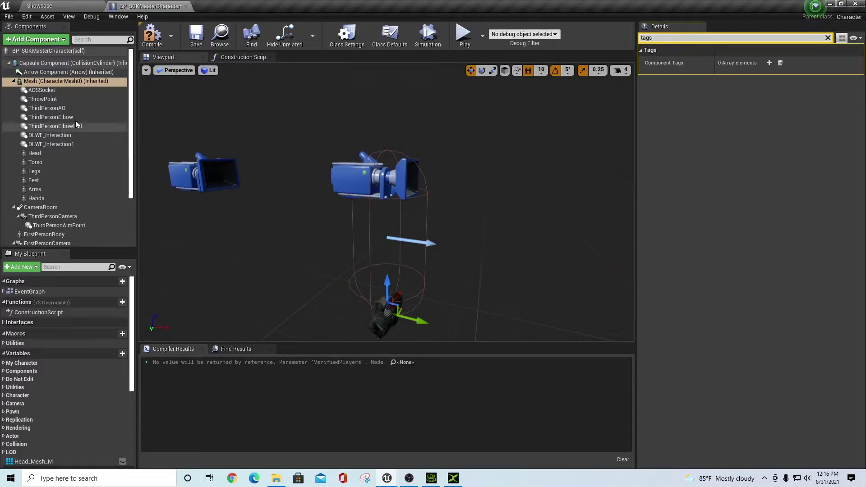
{"action": "left_click", "coordinate": [34, 154]}
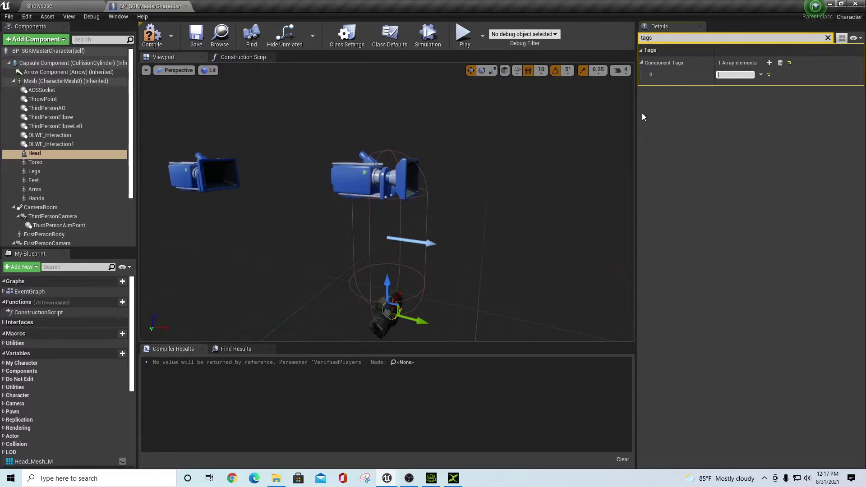
{"action": "left_click", "coordinate": [42, 162]}
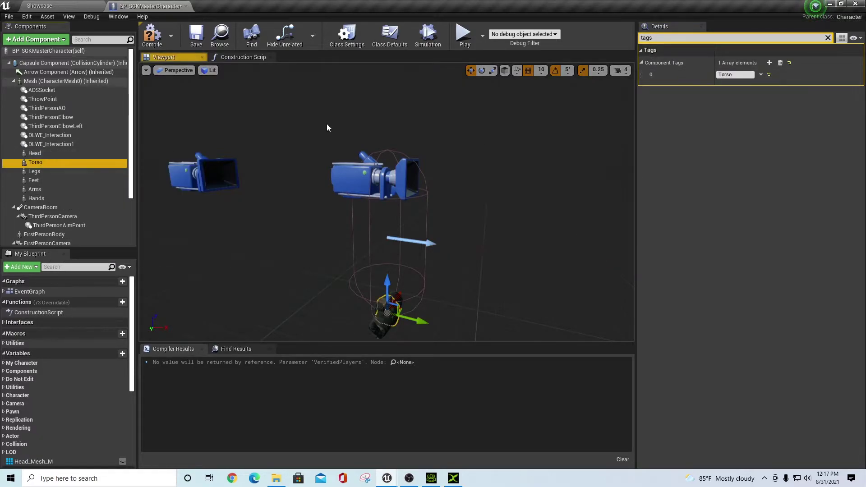
{"action": "left_click", "coordinate": [739, 75]}
{"action": "key", "text": "BackSpace"}
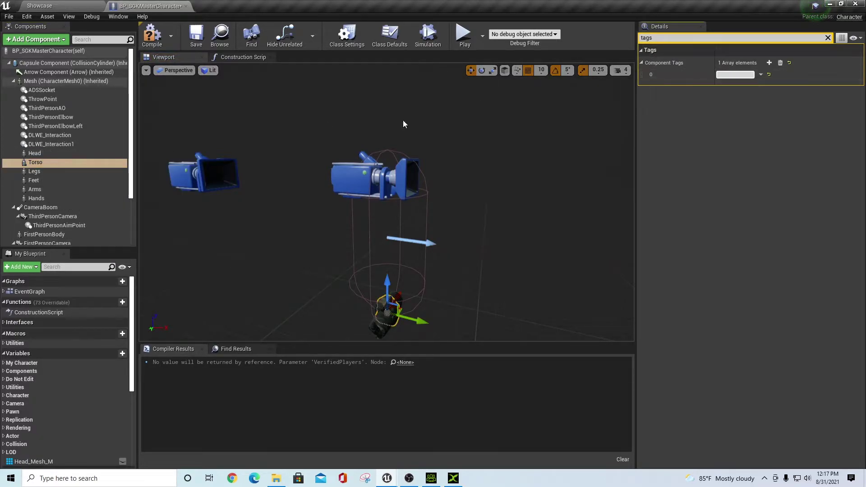
{"action": "left_click", "coordinate": [41, 172]}
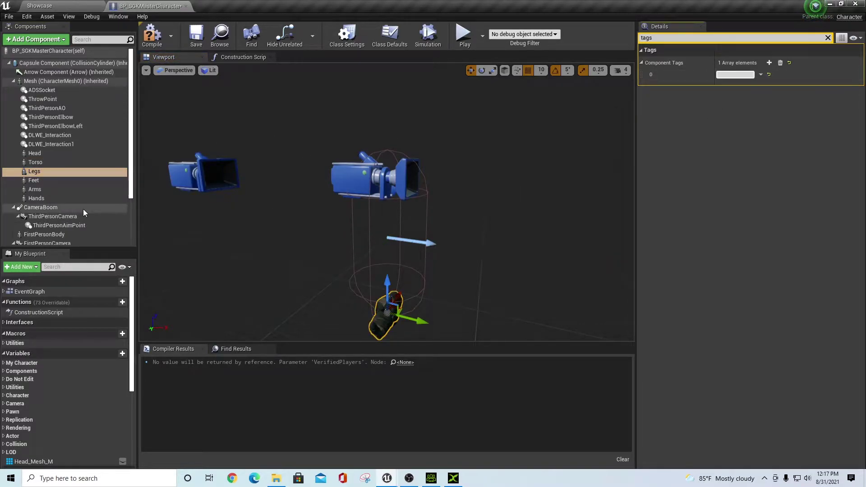
{"action": "left_click", "coordinate": [33, 181]}
{"action": "left_click", "coordinate": [734, 76]}
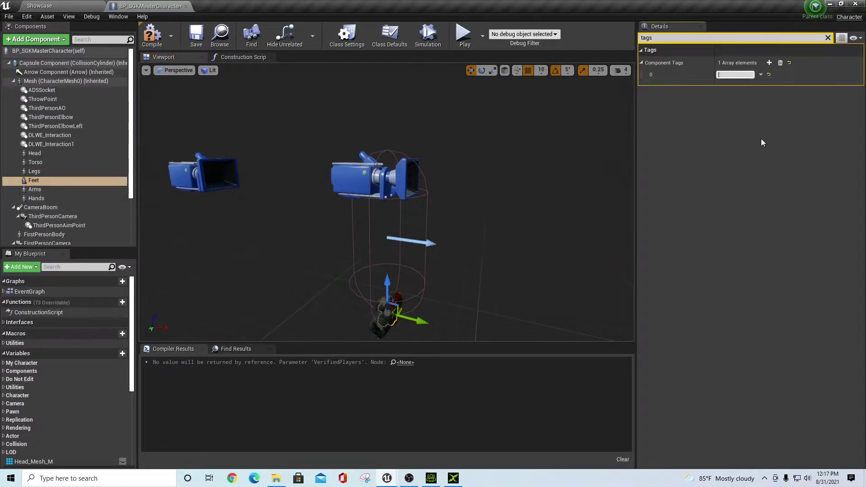
Blank the component tags of the Arms and Hands meshes
{"action": "left_click", "coordinate": [35, 189]}
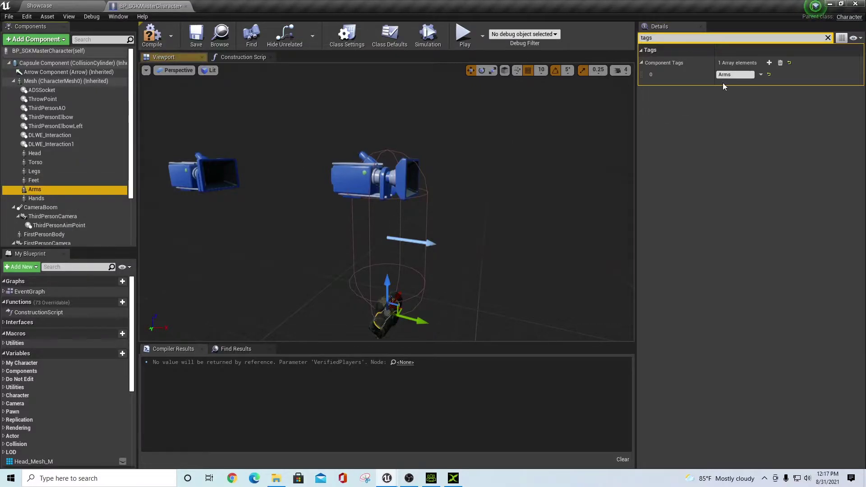
{"action": "key", "text": "BackSpace"}
{"action": "key", "text": "BackSpace"}
{"action": "key", "text": "BackSpace"}
{"action": "left_click", "coordinate": [36, 198]}
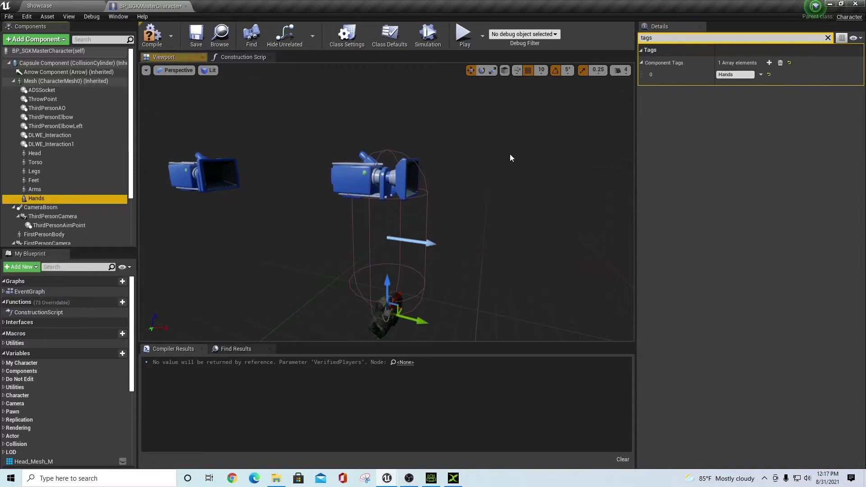
{"action": "left_click", "coordinate": [721, 74]}
{"action": "key", "text": "BackSpace"}
{"action": "key", "text": "Delete"}
{"action": "key", "text": "Delete"}
{"action": "key", "text": "Delete"}
{"action": "key", "text": "Delete"}
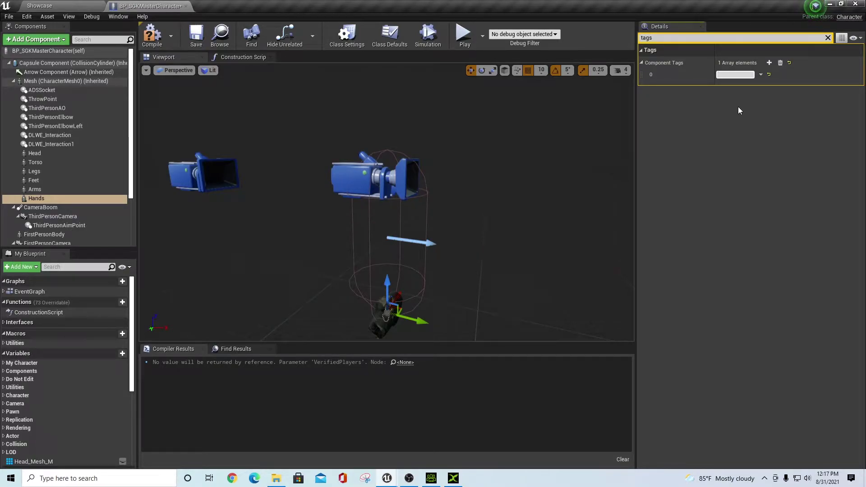
Remove the tags property filter and clear the skeletal meshes of the Head and Torso components
{"action": "left_click", "coordinate": [36, 154]}
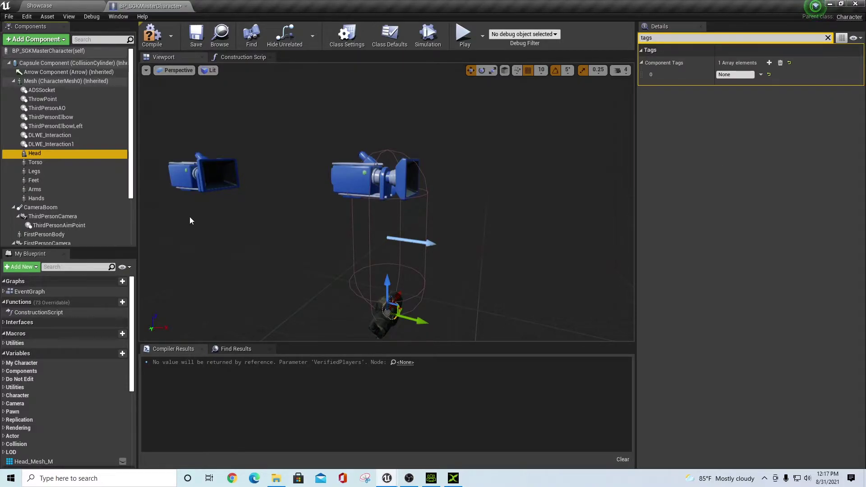
{"action": "left_click", "coordinate": [828, 38]}
{"action": "left_click", "coordinate": [806, 266]}
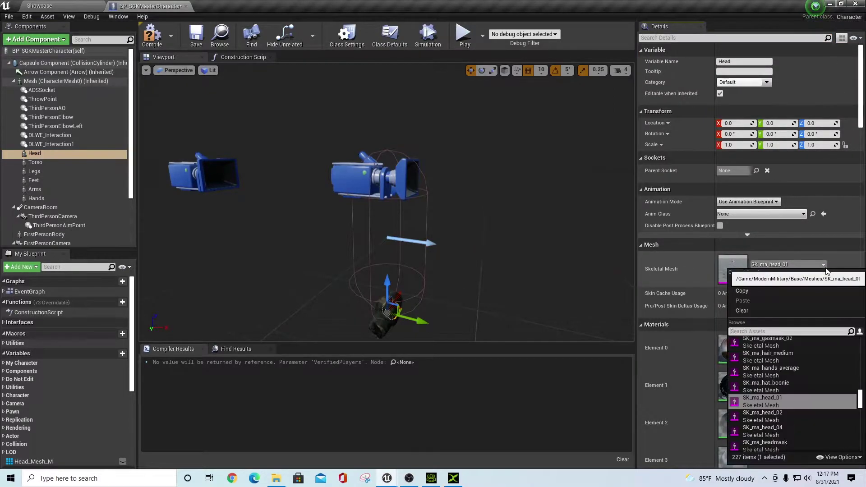
{"action": "left_click", "coordinate": [758, 304]}
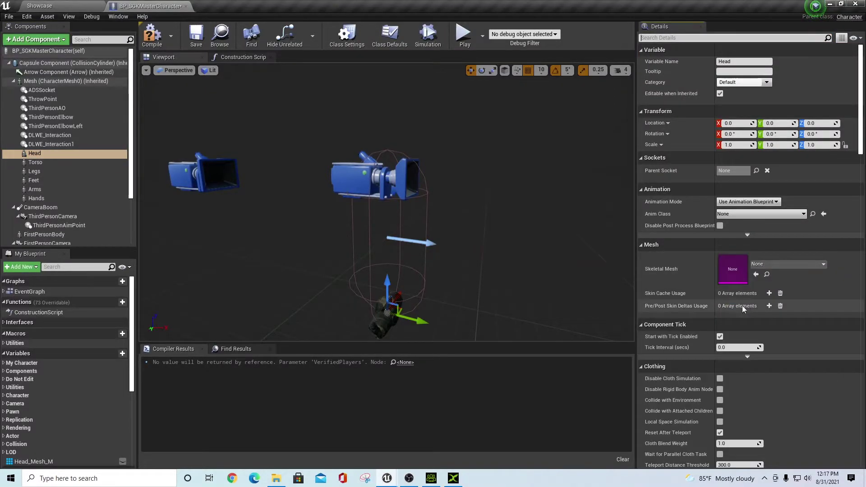
{"action": "left_click", "coordinate": [42, 163]}
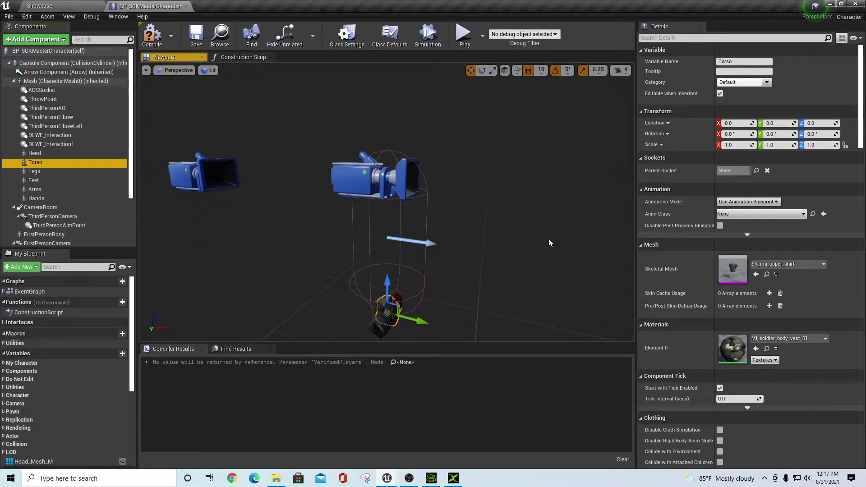
{"action": "left_click", "coordinate": [824, 267]}
{"action": "left_click", "coordinate": [749, 311]}
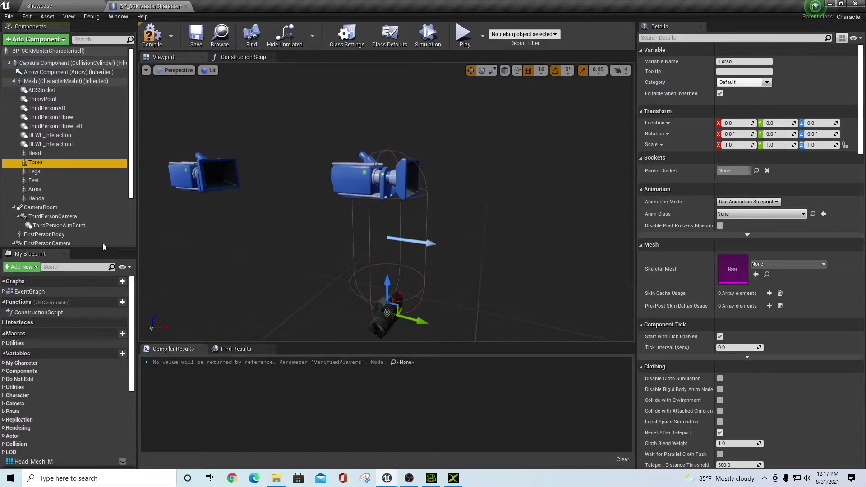
Clear the skeletal meshes assigned to the Legs and Feet components
{"action": "left_click", "coordinate": [35, 172]}
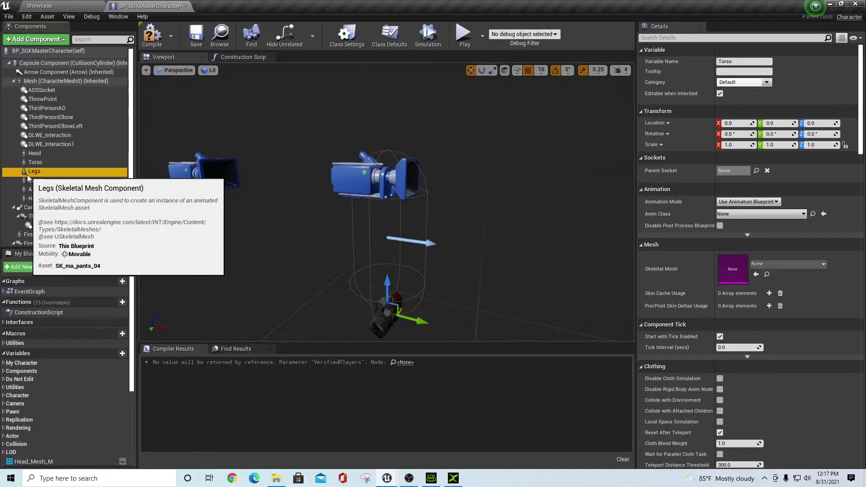
{"action": "left_click", "coordinate": [824, 267]}
{"action": "left_click", "coordinate": [756, 307]}
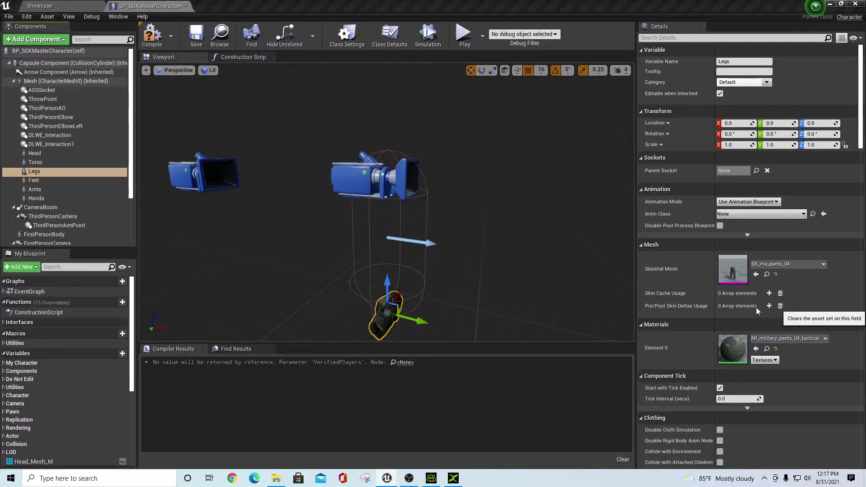
{"action": "left_click", "coordinate": [33, 181]}
{"action": "left_click", "coordinate": [790, 264]}
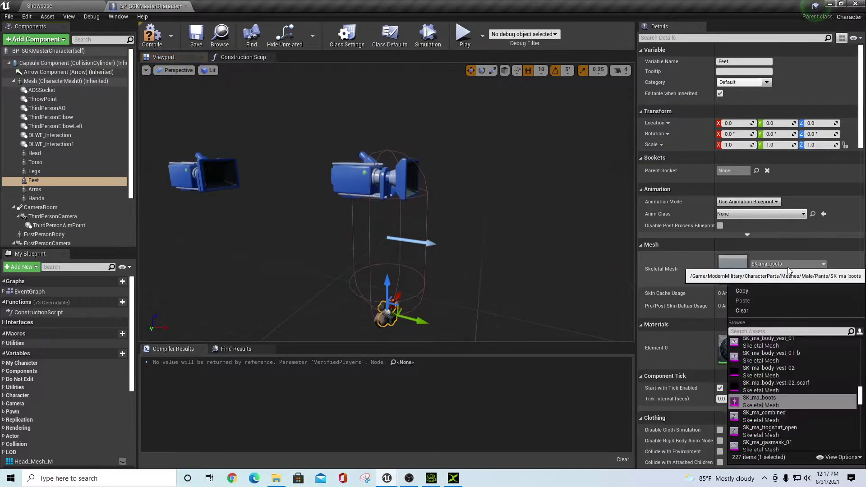
{"action": "left_click", "coordinate": [751, 310]}
Clear the skeletal meshes assigned to the Arms and Hands components
{"action": "left_click", "coordinate": [35, 189]}
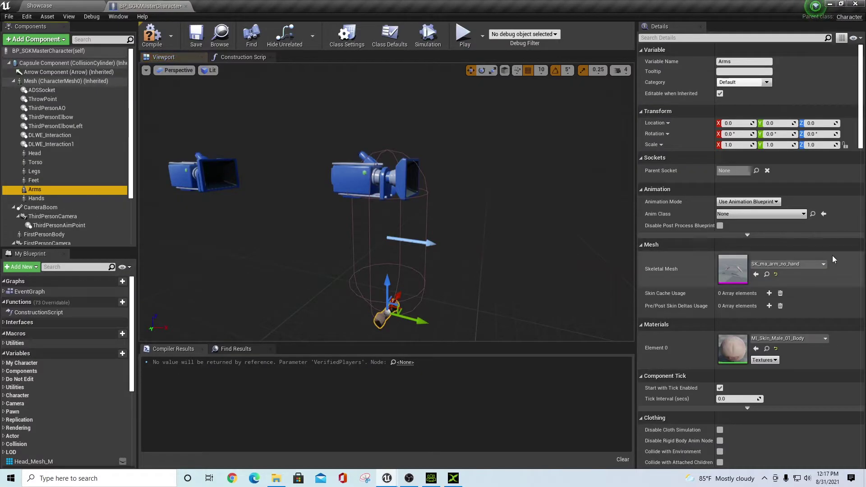
{"action": "left_click", "coordinate": [824, 264]}
{"action": "left_click", "coordinate": [754, 307]}
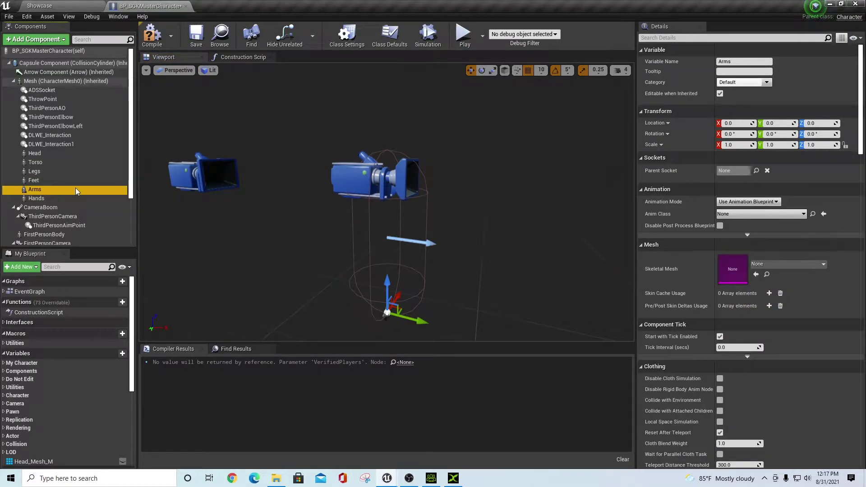
{"action": "left_click", "coordinate": [43, 200]}
{"action": "left_click", "coordinate": [806, 266]}
{"action": "left_click", "coordinate": [750, 309]}
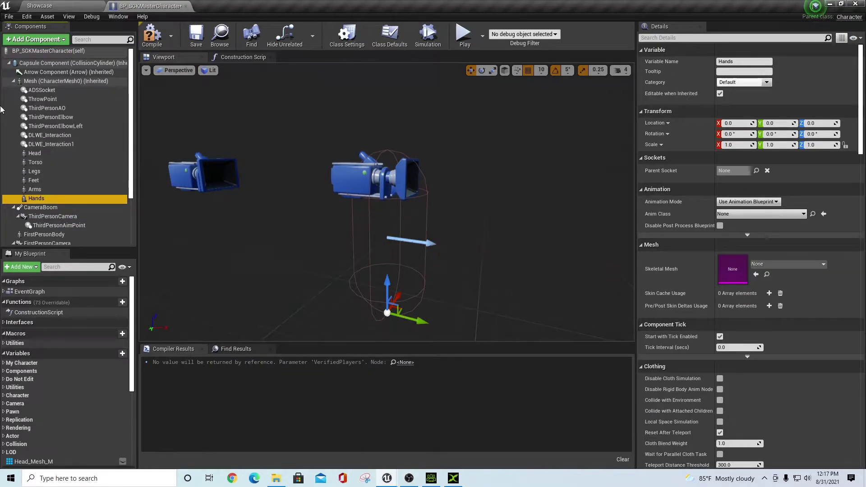
Assign Character_01 as the inherited Mesh component's skeletal mesh and enable its Visible rendering option
{"action": "left_click", "coordinate": [37, 82]}
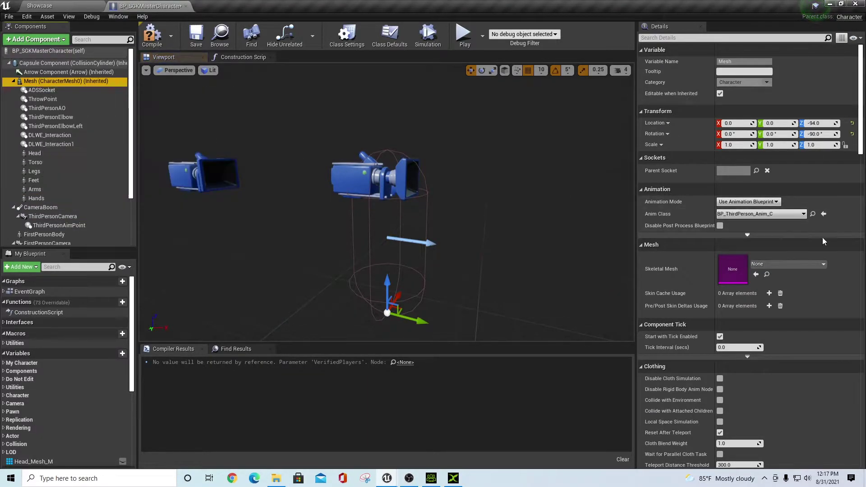
{"action": "left_click", "coordinate": [824, 264]}
{"action": "left_click", "coordinate": [769, 333]}
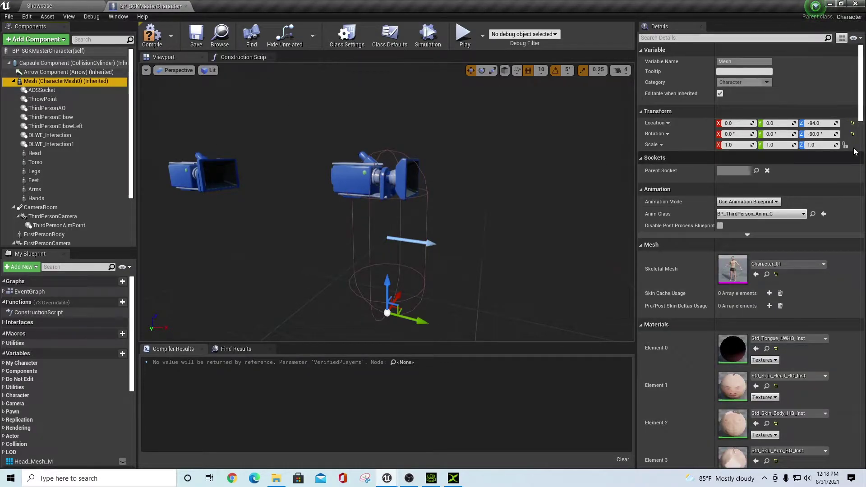
{"action": "left_click_drag", "start_coordinate": [862, 93], "coordinate": [862, 224]}
{"action": "scroll", "coordinate": [839, 285], "scroll_direction": "down", "scroll_amount": 8}
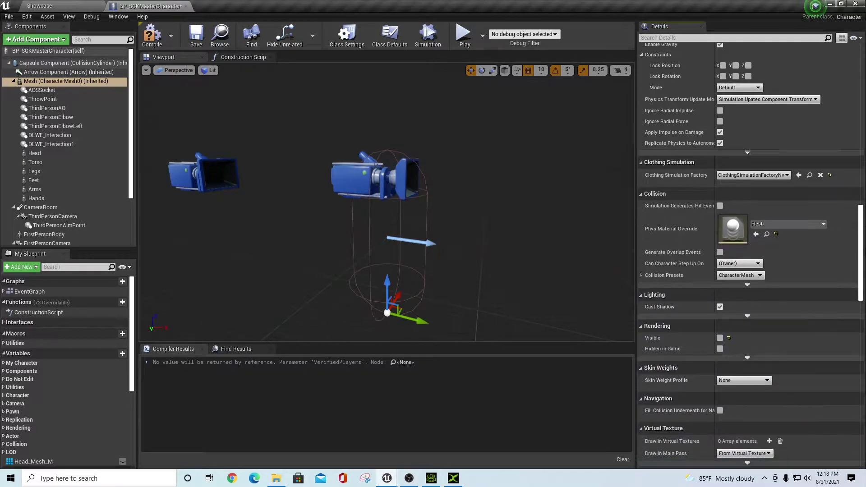
{"action": "left_click", "coordinate": [720, 323]}
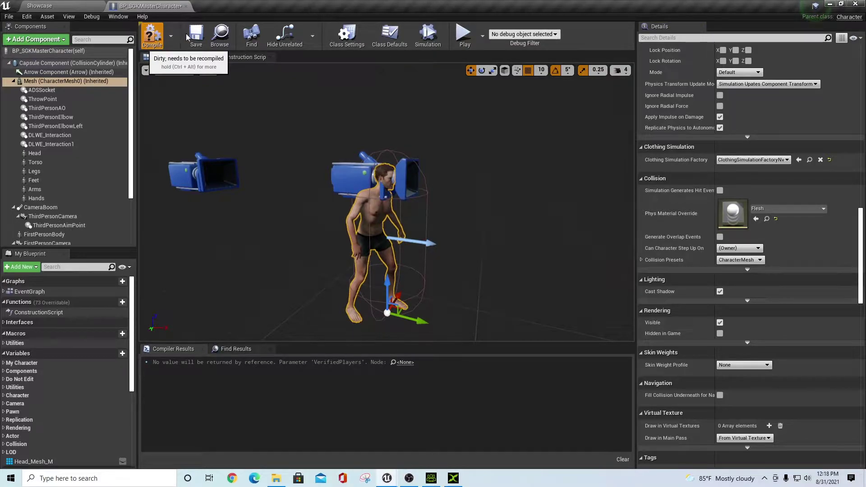
Leave the blueprint and test-play the Showcase level in full screen, running the character to the weapons table
{"action": "left_click", "coordinate": [186, 6]}
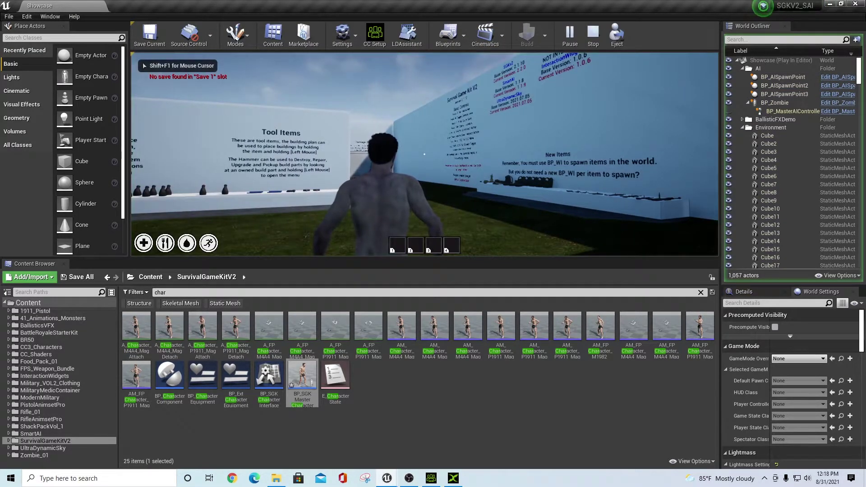
{"action": "key", "text": "F11"}
{"action": "left_click", "coordinate": [433, 234]}
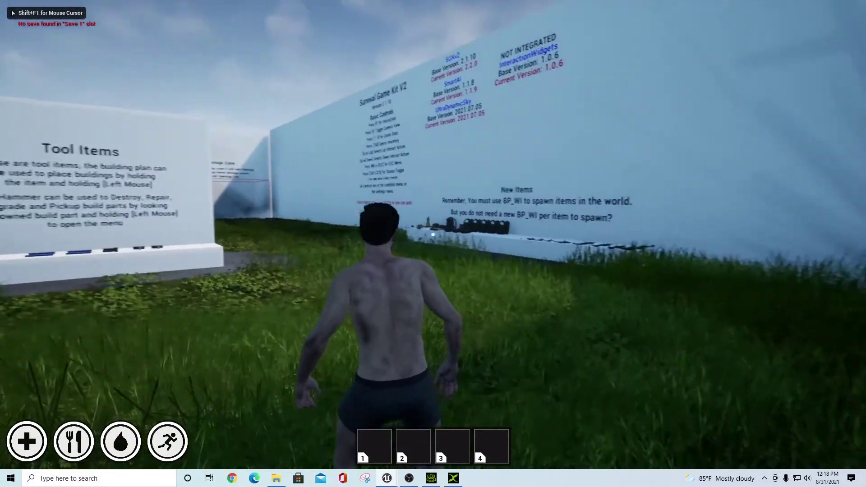
{"action": "key", "text": "shift+w"}
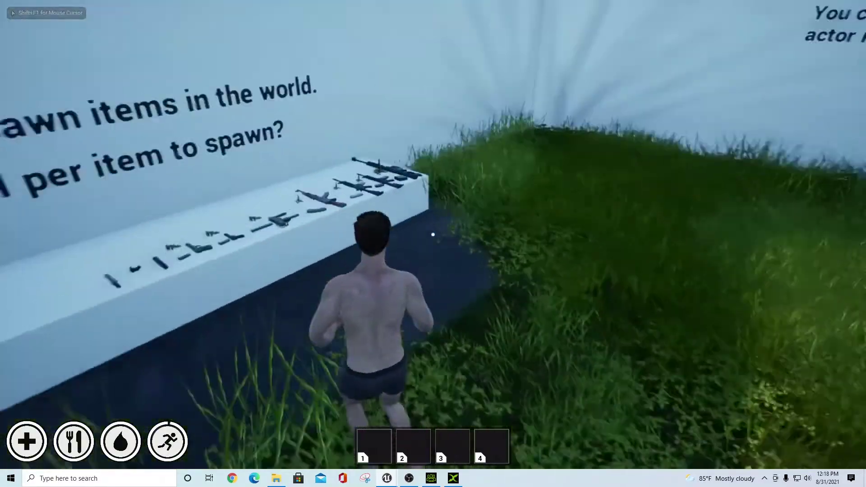
{"action": "key", "text": "w"}
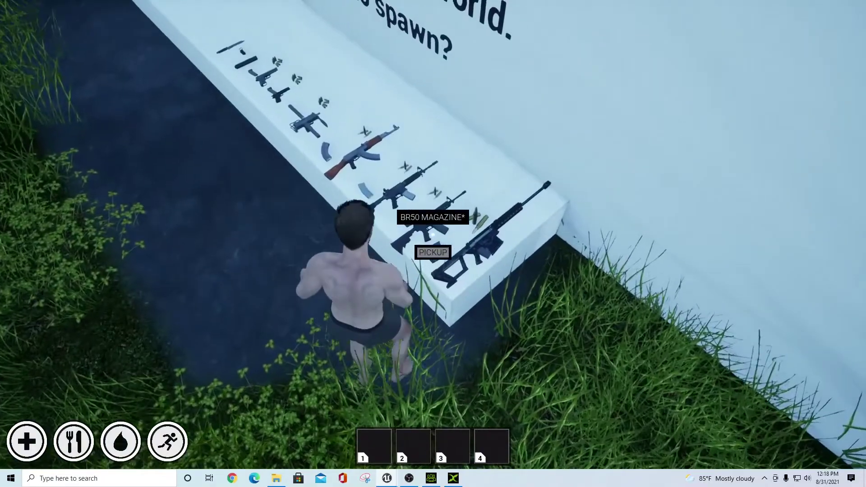
Equip the M4A1 from the weapons table, collect its ammunition and open the character's inventory
{"action": "scroll", "coordinate": [433, 235], "scroll_direction": "down", "scroll_amount": 2}
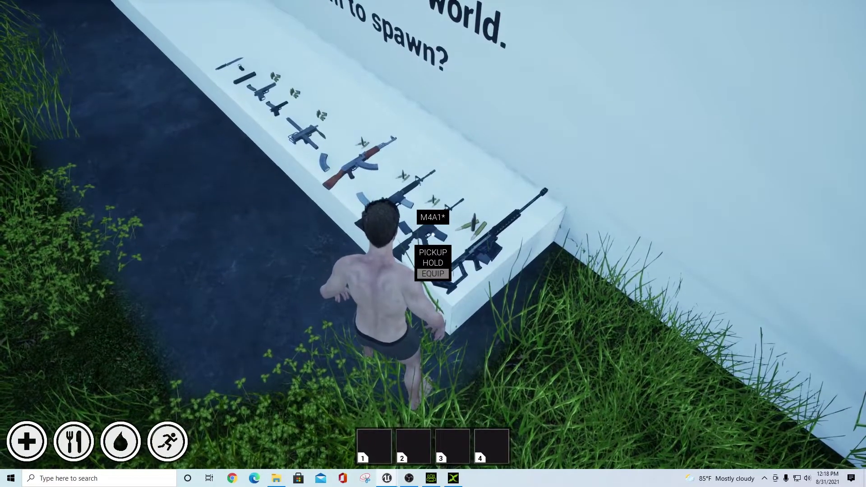
{"action": "key", "text": "e"}
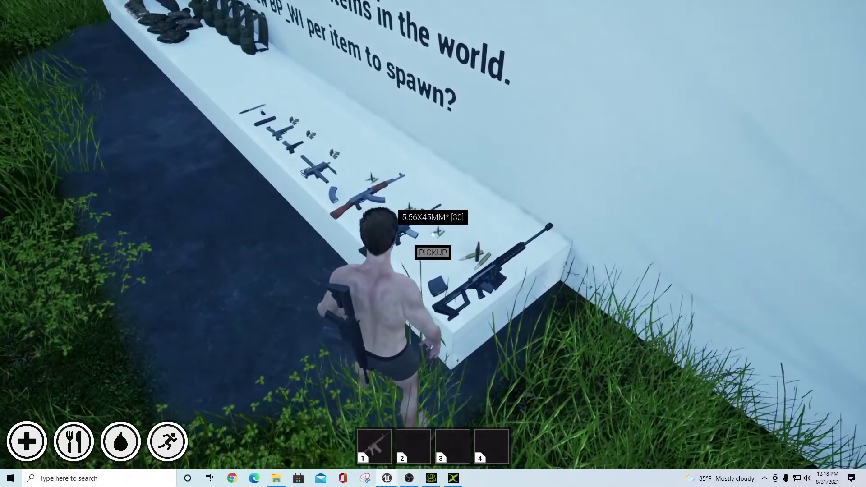
{"action": "key", "text": "Tab"}
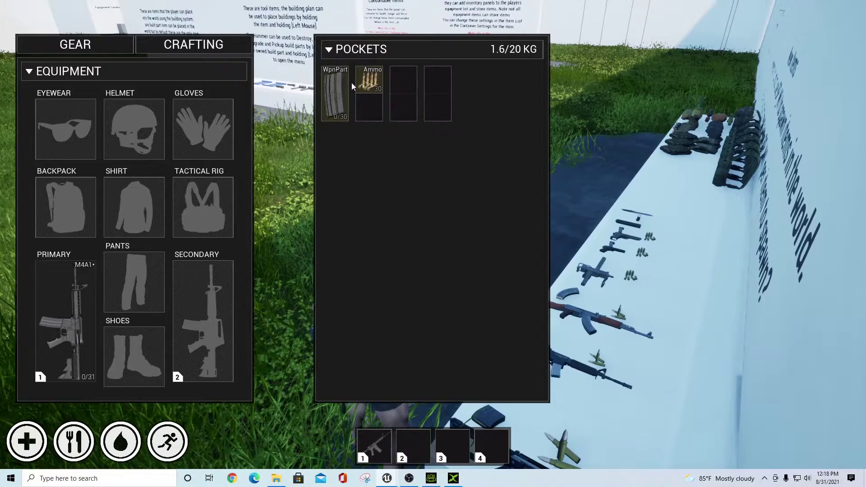
Load the collected ammunition into the magazine in the pockets, and draw and reload the M4A1
{"action": "left_click_drag", "start_coordinate": [369, 81], "coordinate": [331, 96]}
{"action": "key", "text": "Tab"}
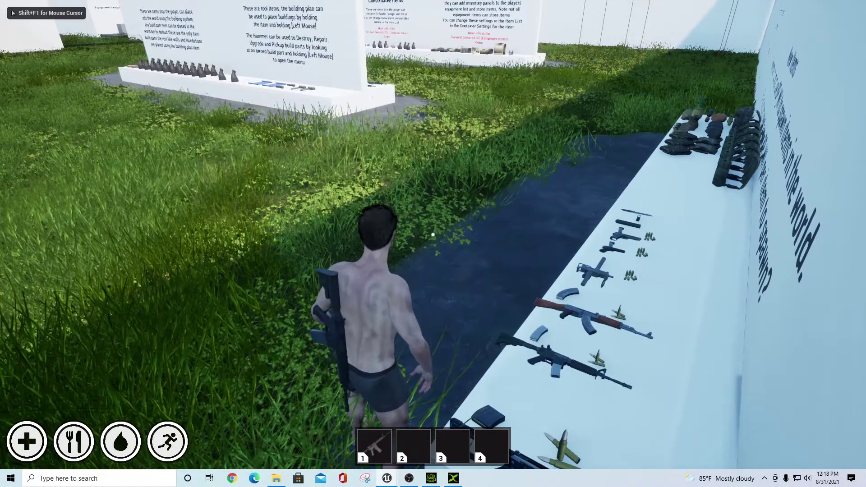
{"action": "key", "text": "1"}
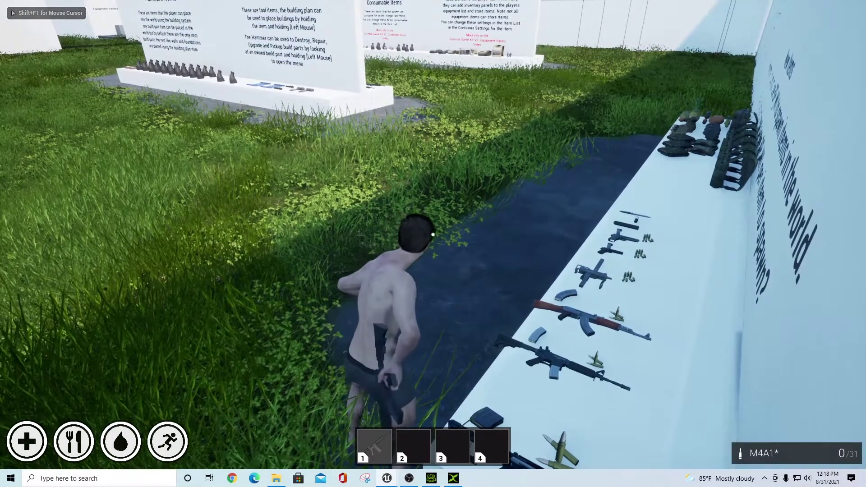
{"action": "key", "text": "r"}
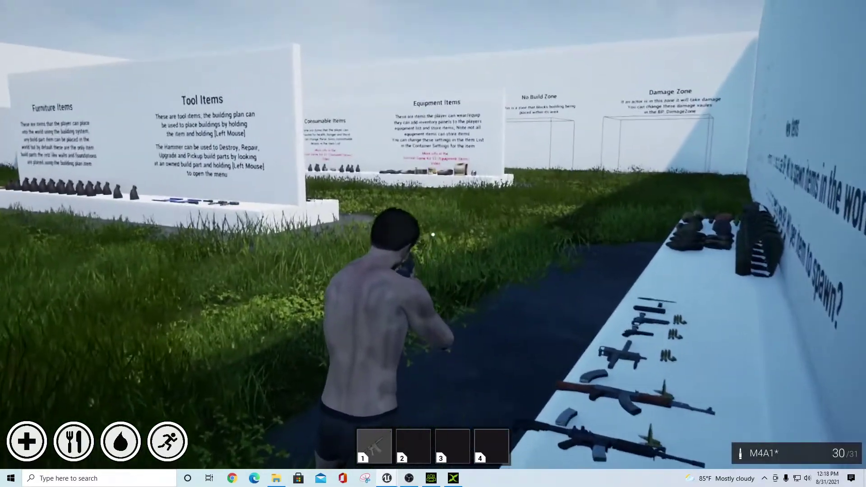
Fire the M4A1, run the character across the level with the rifle raised, and end the play session
{"action": "left_click", "coordinate": [434, 235]}
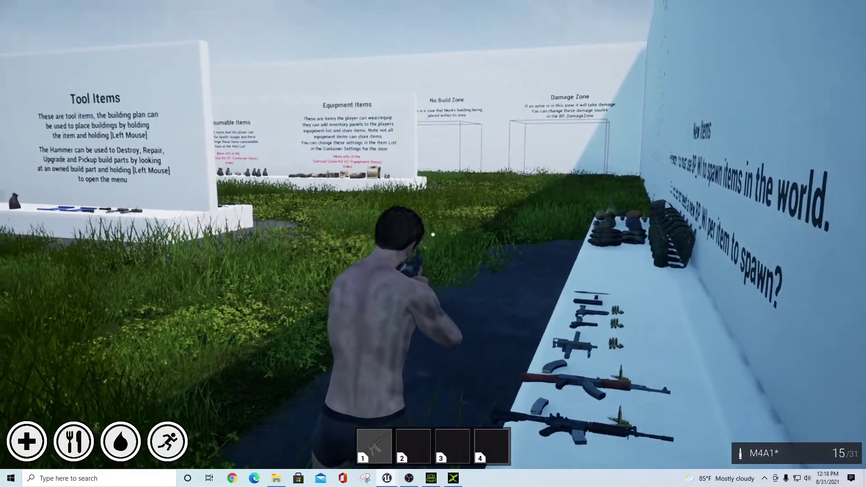
{"action": "key", "text": "w"}
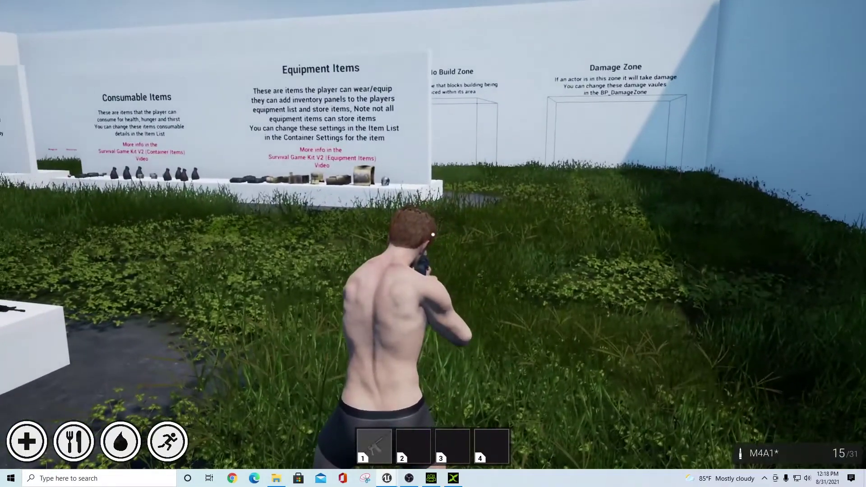
{"action": "key", "text": "Escape"}
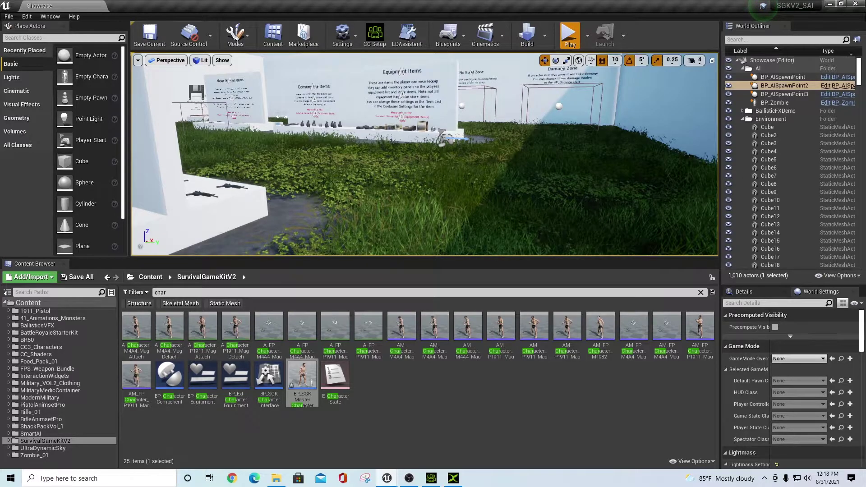
Test-play the level again in full screen, equipping a tactical vest from the items table to inspect its fit on the running character
{"action": "left_click", "coordinate": [569, 36]}
{"action": "key", "text": "F11"}
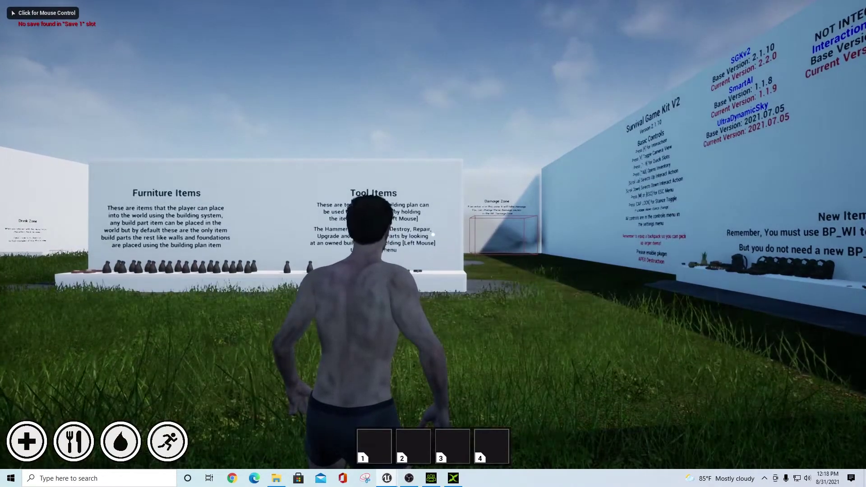
{"action": "left_click", "coordinate": [434, 235]}
{"action": "key", "text": "w"}
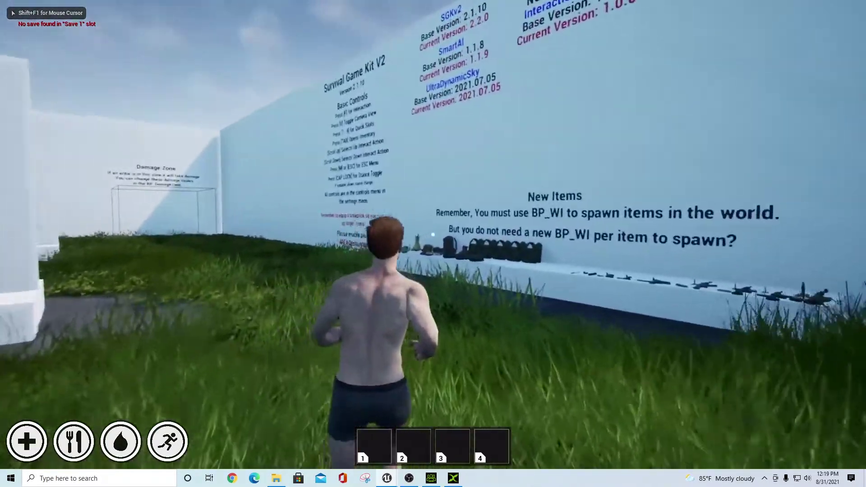
{"action": "key", "text": "w"}
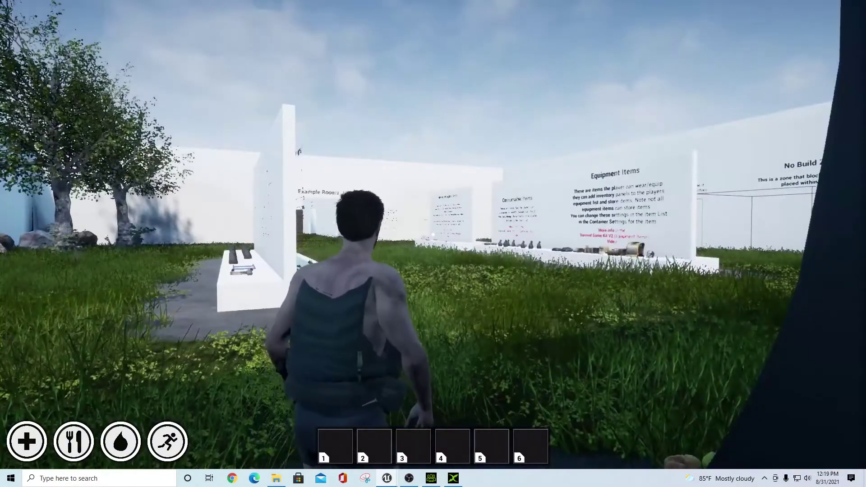
{"action": "key", "text": "w"}
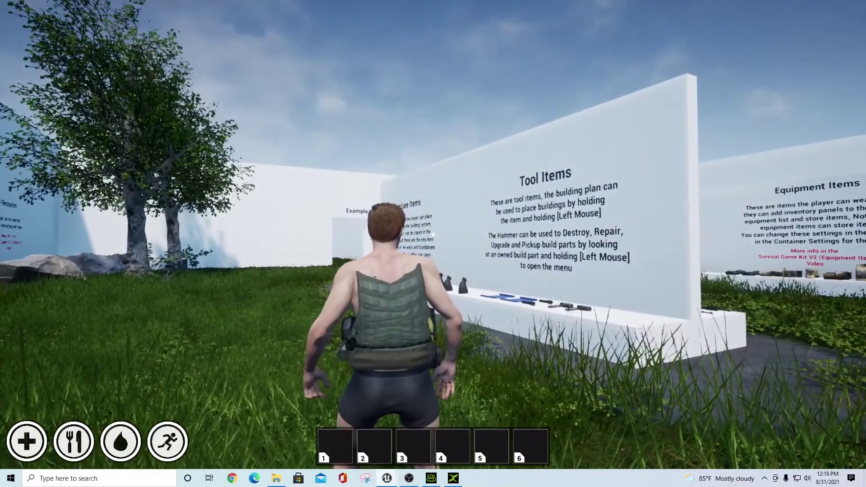
{"action": "key", "text": "Escape"}
{"action": "key", "text": "F11"}
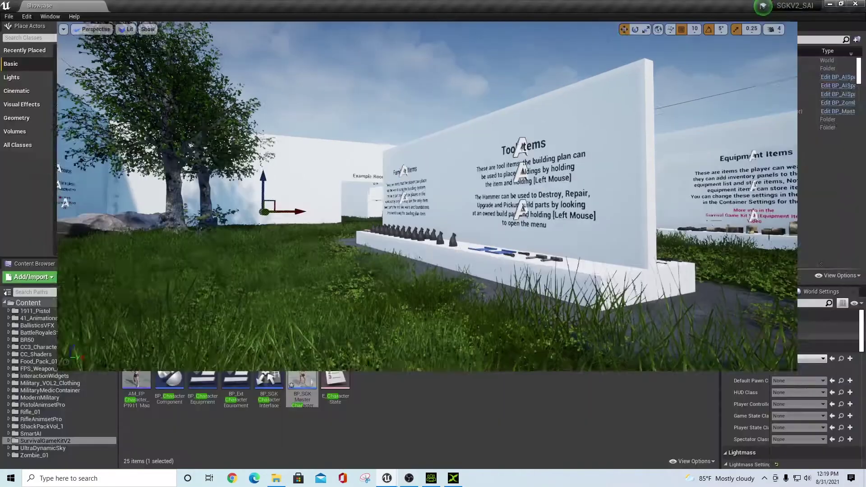
Search the ModernMilitary content folder for "vest"
{"action": "left_click", "coordinate": [200, 293]}
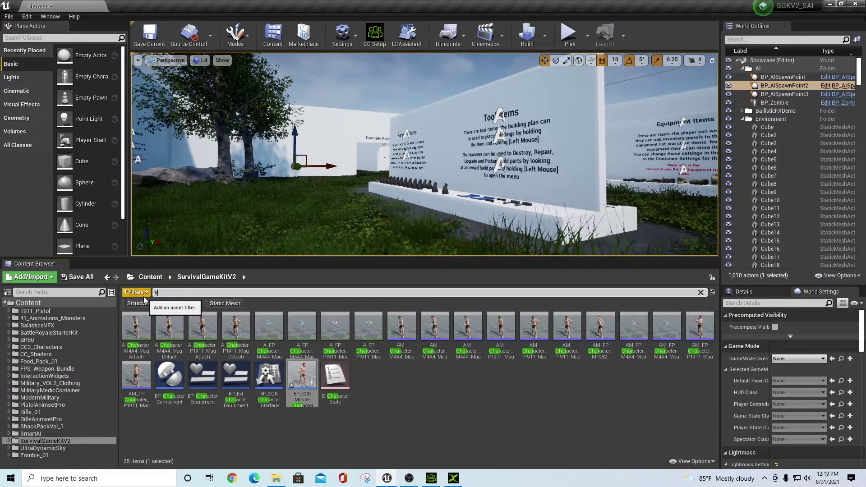
{"action": "left_click", "coordinate": [41, 398]}
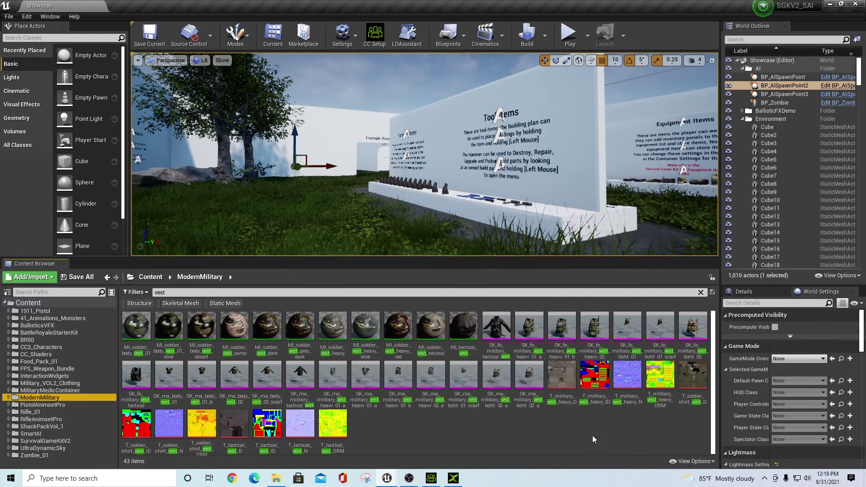
{"action": "left_click", "coordinate": [595, 327]}
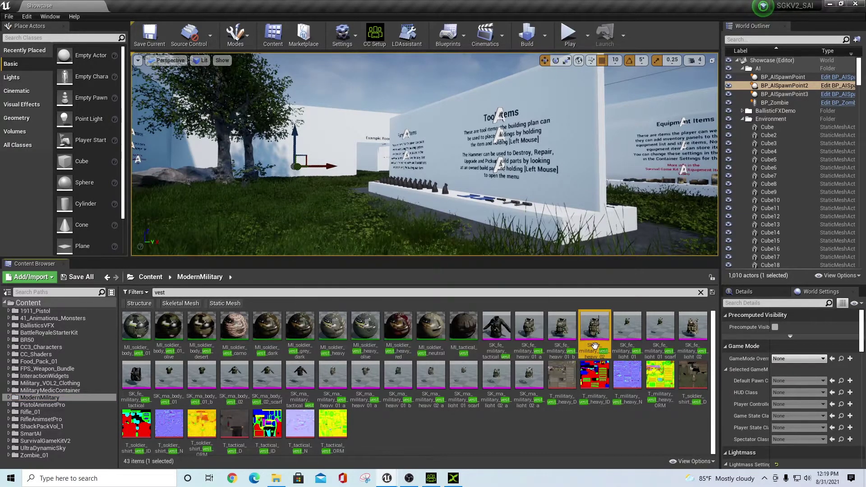
{"action": "mouse_move", "coordinate": [595, 324]}
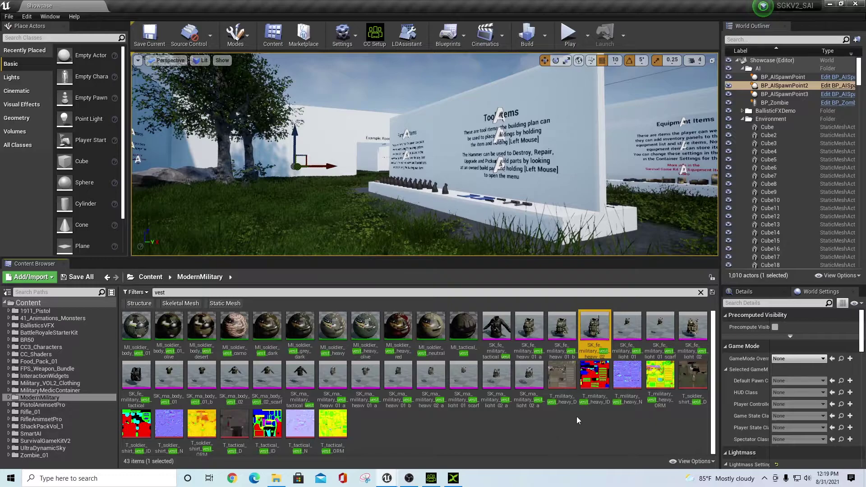
{"action": "double_click", "coordinate": [595, 325]}
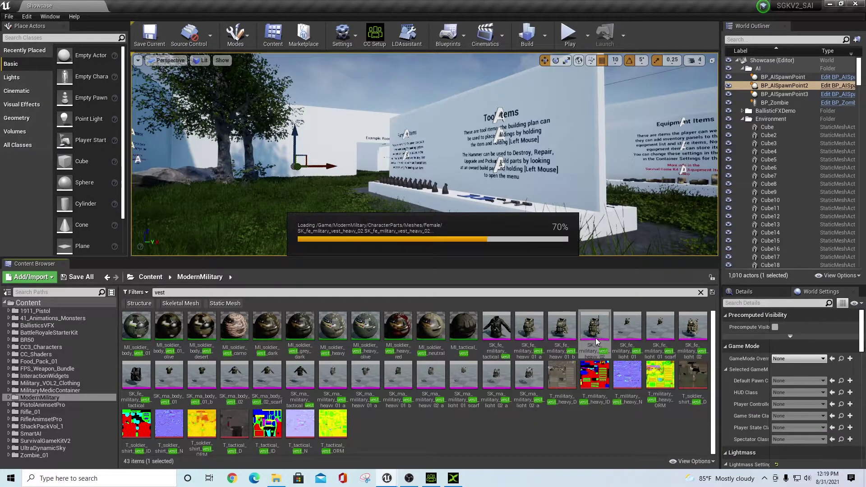
{"action": "right_click", "coordinate": [596, 341]}
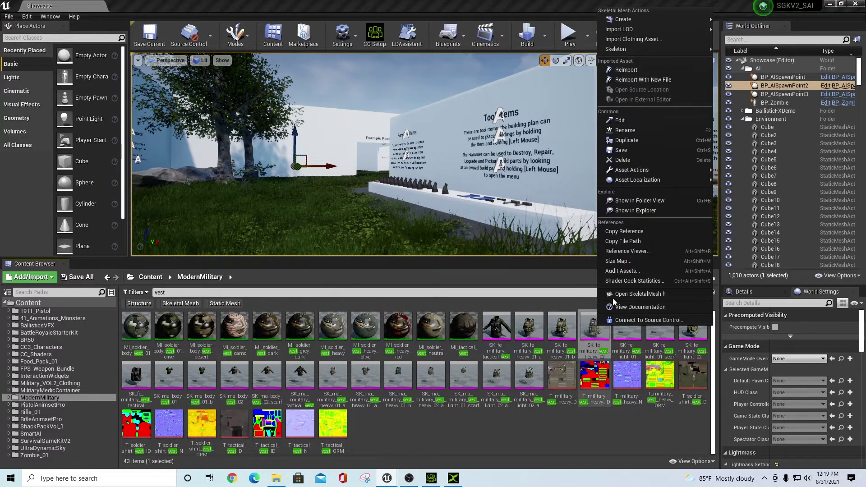
{"action": "mouse_move", "coordinate": [641, 172]}
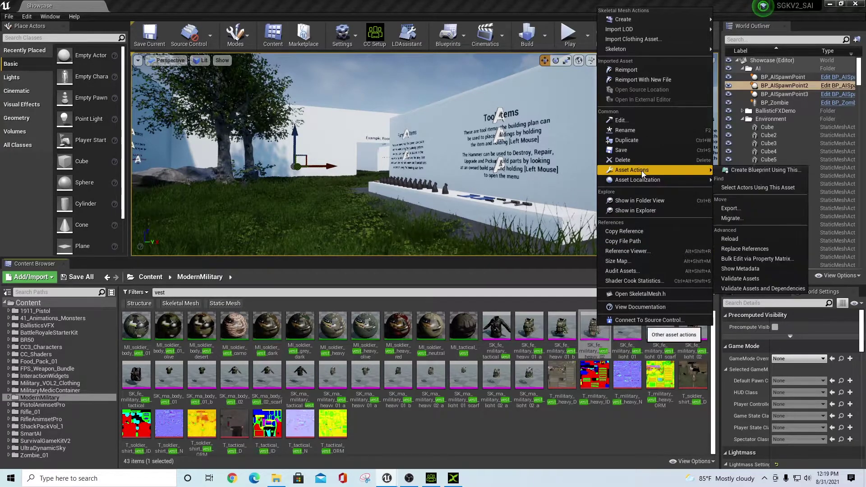
{"action": "left_click", "coordinate": [743, 207]}
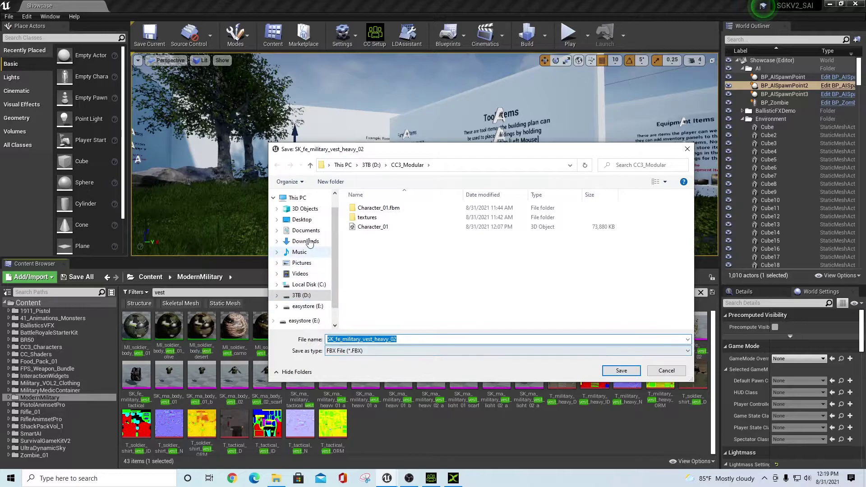
{"action": "left_click", "coordinate": [307, 221]}
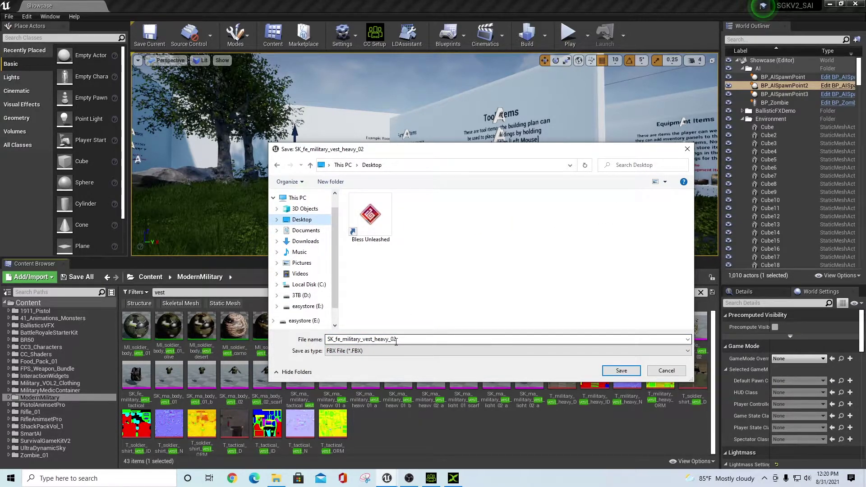
{"action": "left_click", "coordinate": [669, 373]}
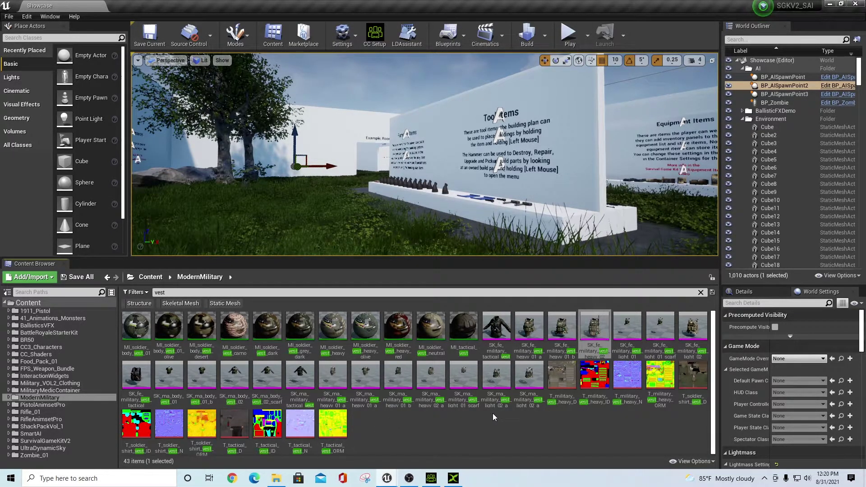
Export the skeletal mesh SK_ma_military_vest_light_02_a_scarf to the Desktop as an FBX file with FBX 2013 compatibility and morph targets included
{"action": "right_click", "coordinate": [530, 375]}
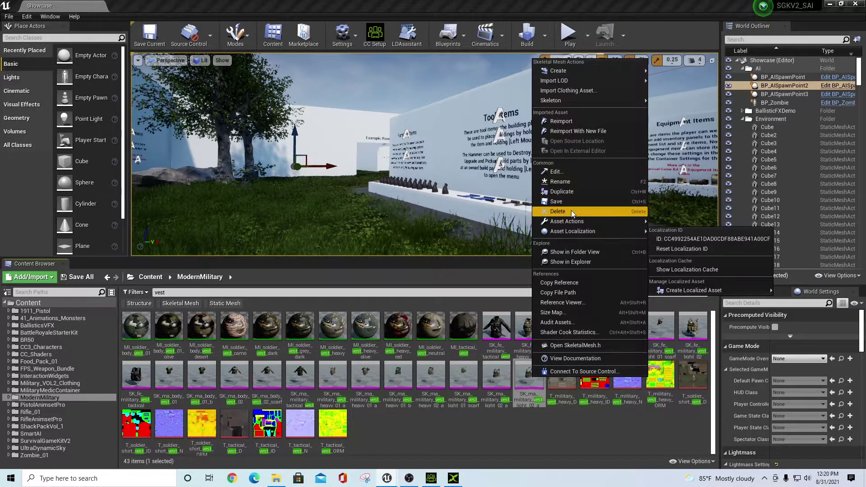
{"action": "mouse_move", "coordinate": [592, 223]}
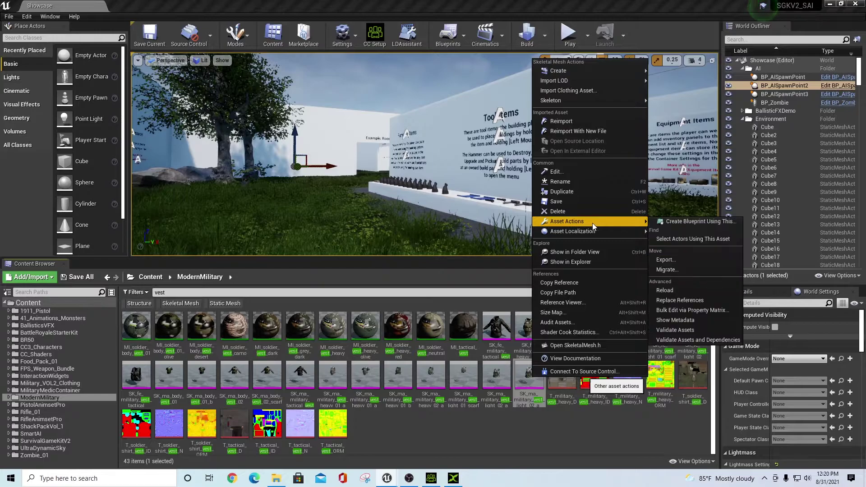
{"action": "left_click", "coordinate": [686, 261]}
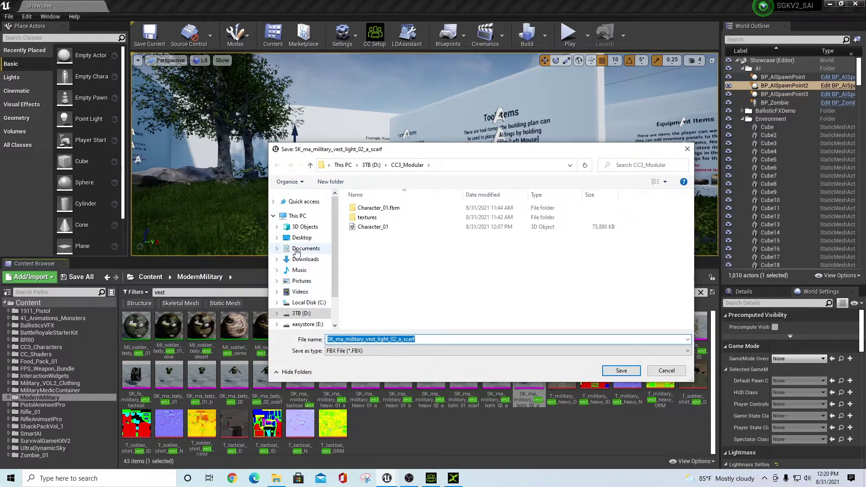
{"action": "left_click", "coordinate": [299, 237]}
{"action": "left_click", "coordinate": [377, 340]}
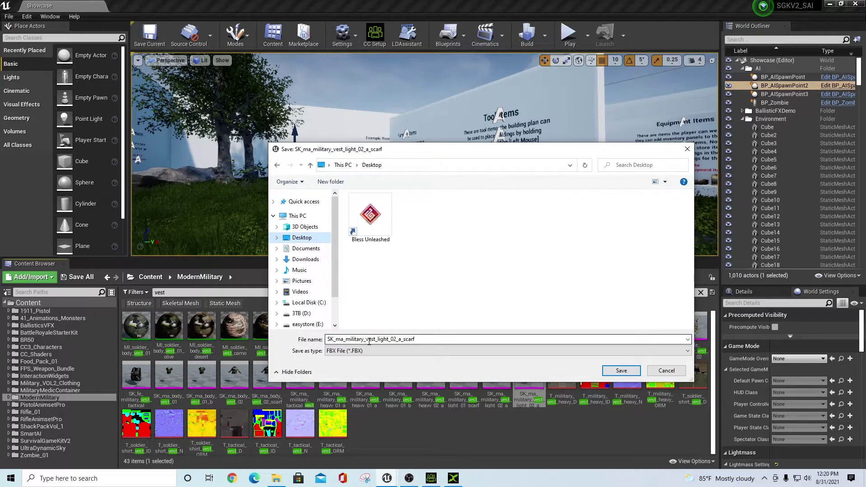
{"action": "left_click", "coordinate": [622, 370]}
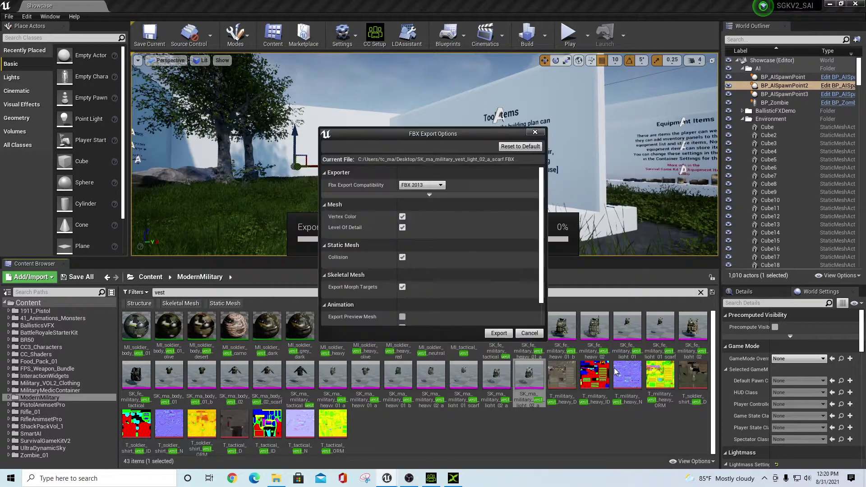
{"action": "left_click", "coordinate": [501, 333]}
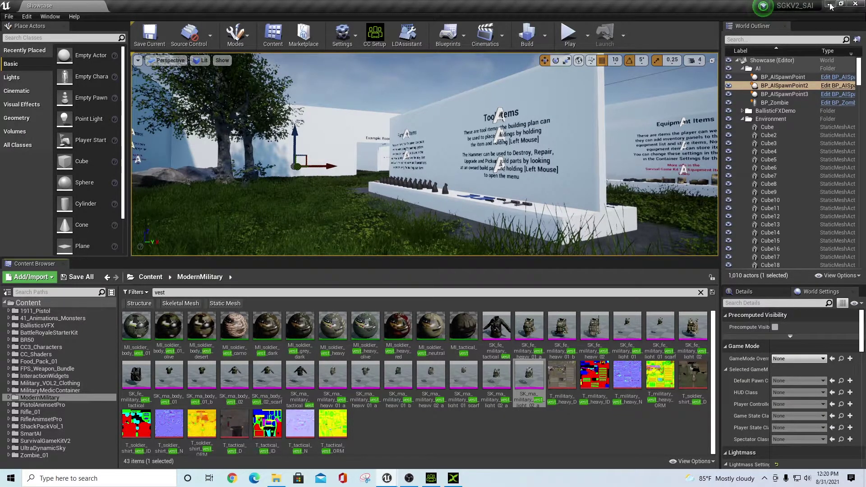
Minimize Unreal Editor and Character Creator 3 to locate the exported vest file on the desktop
{"action": "left_click", "coordinate": [830, 4]}
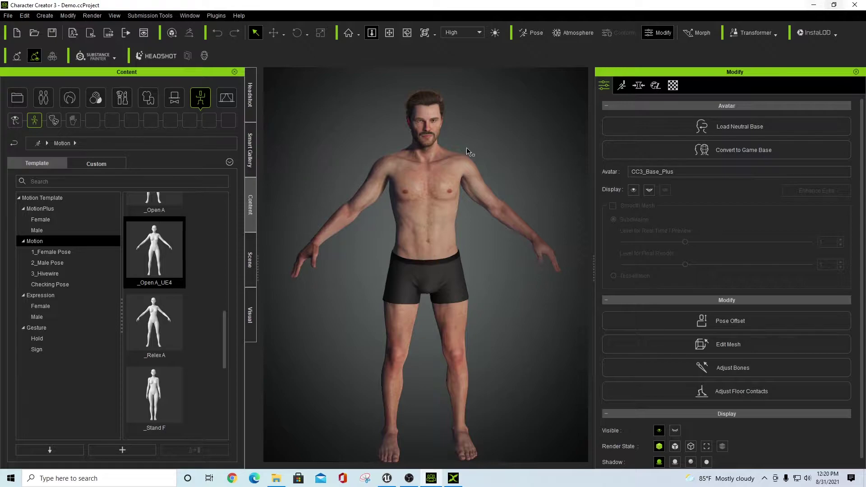
{"action": "left_click", "coordinate": [814, 5]}
{"action": "left_click", "coordinate": [51, 335]}
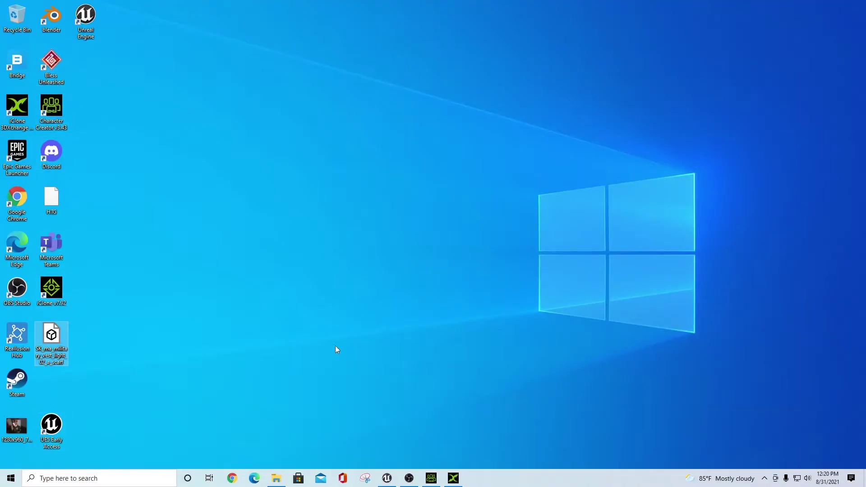
Switch to iClone 3DXchange 7 and open SK_ma_military_vest_light_02_a_scarf from the Desktop
{"action": "left_click", "coordinate": [453, 479]}
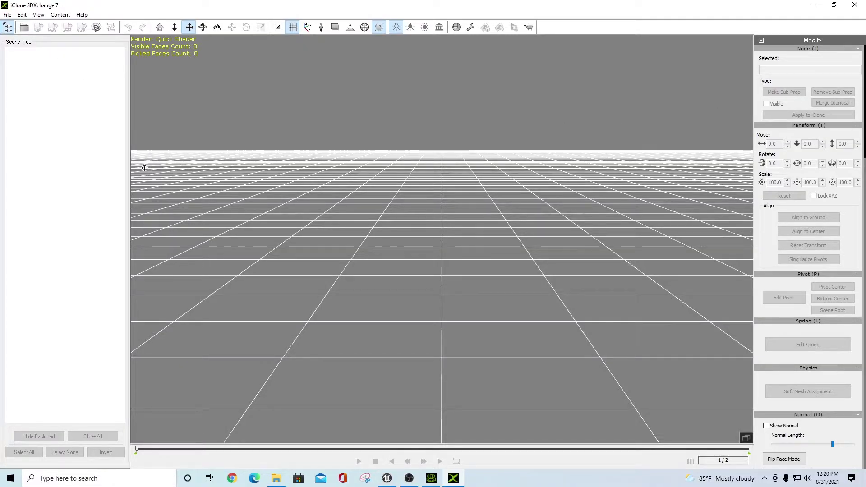
{"action": "left_click", "coordinate": [8, 15]}
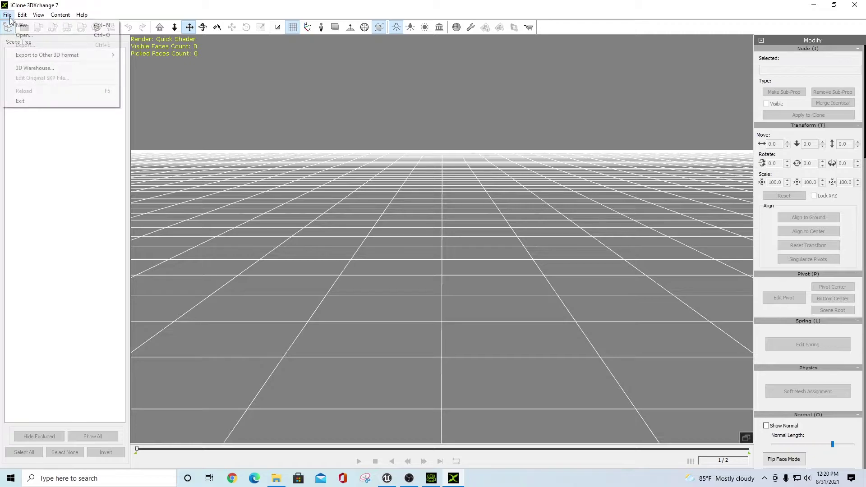
{"action": "left_click", "coordinate": [25, 35]}
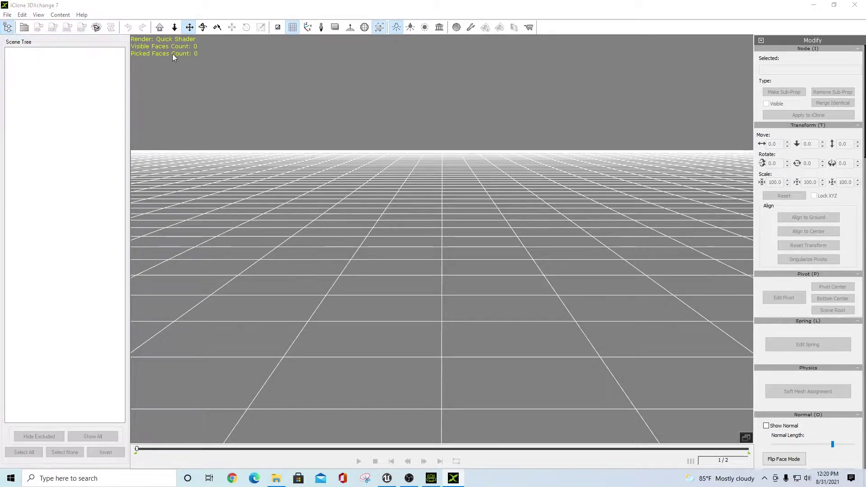
{"action": "left_click", "coordinate": [330, 203]}
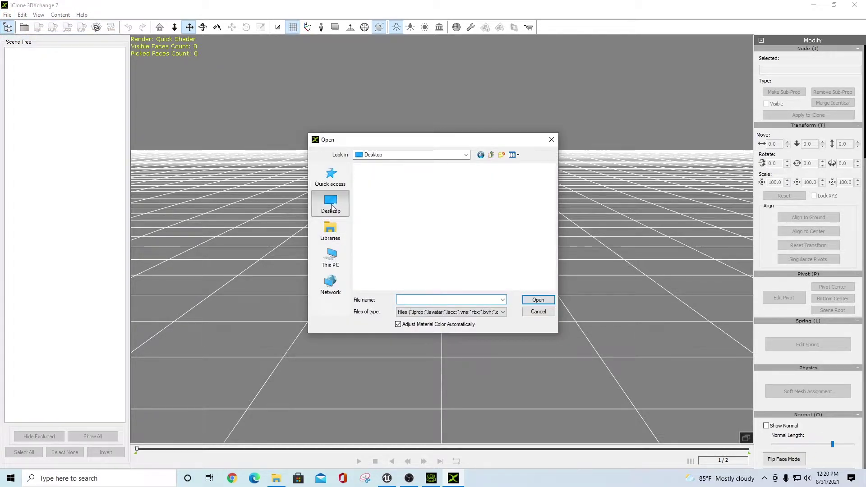
{"action": "left_click", "coordinate": [493, 225]}
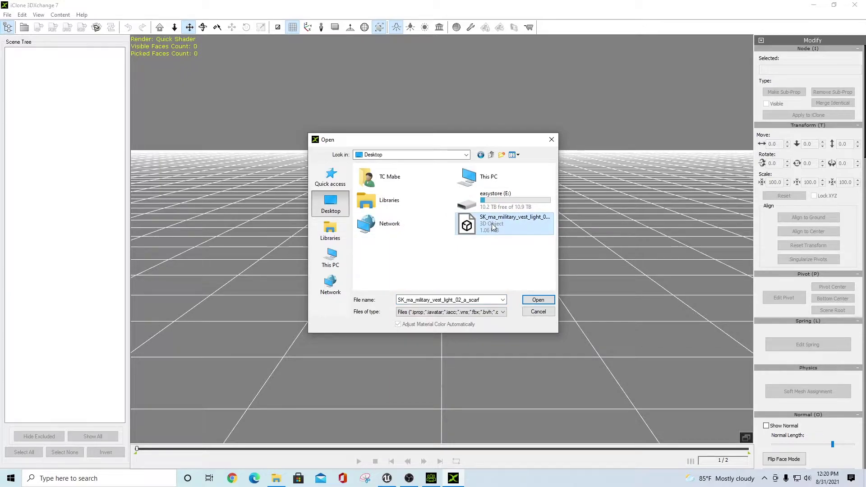
{"action": "double_click", "coordinate": [492, 225]}
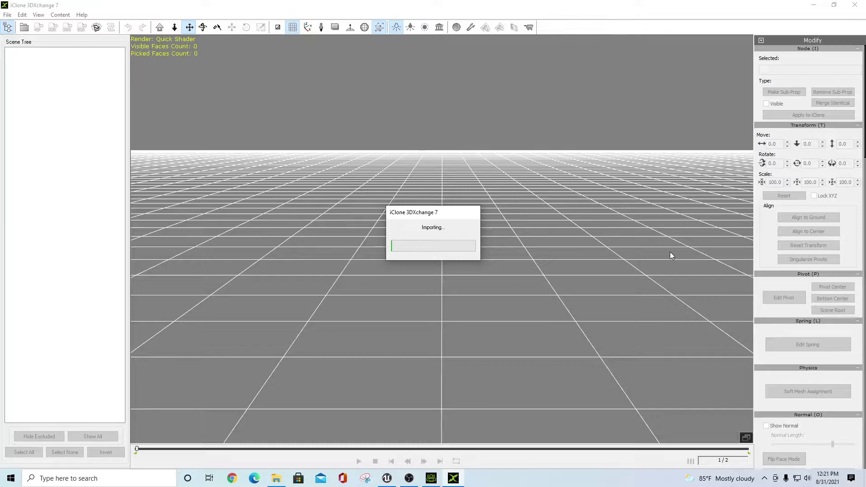
Export the imported vest to the Desktop as an OBJ file with Y-Up axis and hidden mesh removed, leaving the file name unchanged
{"action": "left_click", "coordinate": [413, 290]}
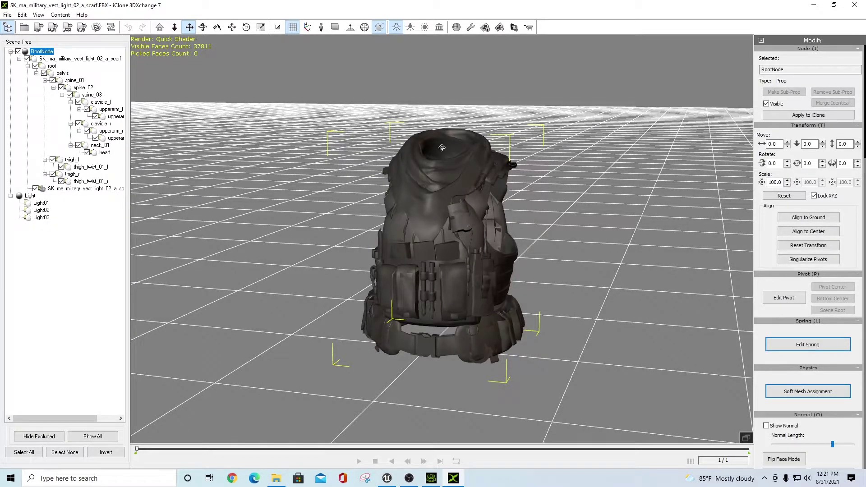
{"action": "left_click", "coordinate": [7, 15]}
{"action": "mouse_move", "coordinate": [67, 55]}
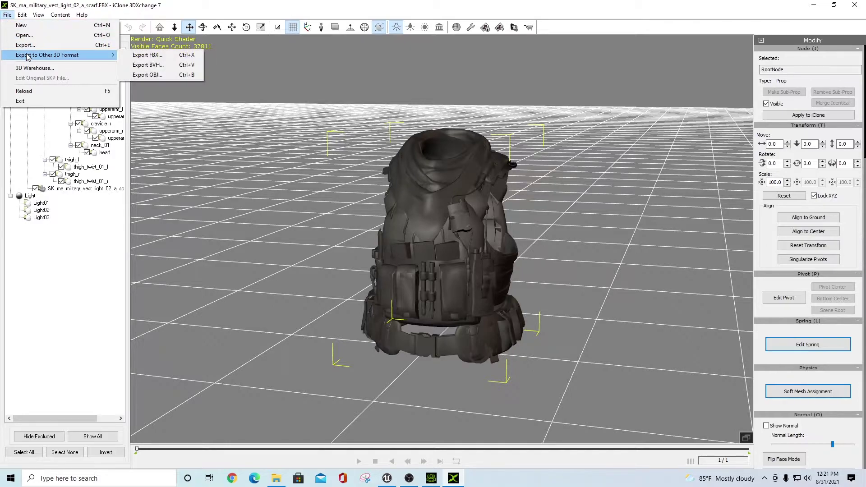
{"action": "left_click", "coordinate": [149, 75]}
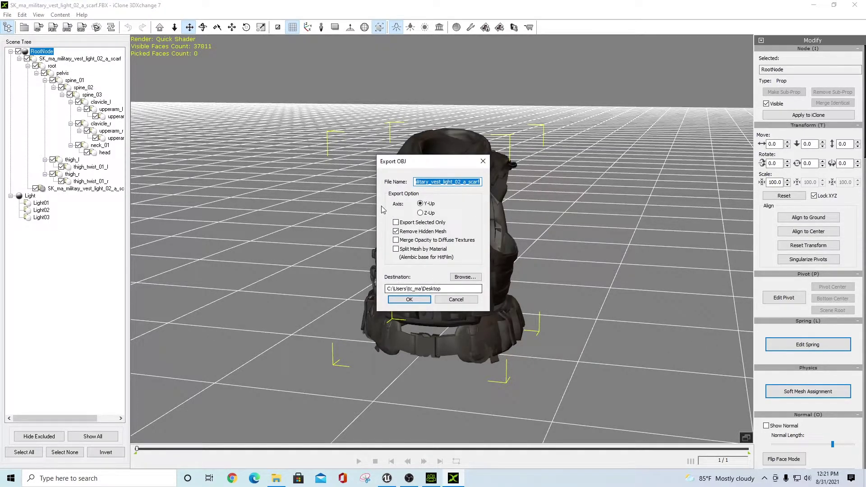
{"action": "left_click", "coordinate": [408, 300]}
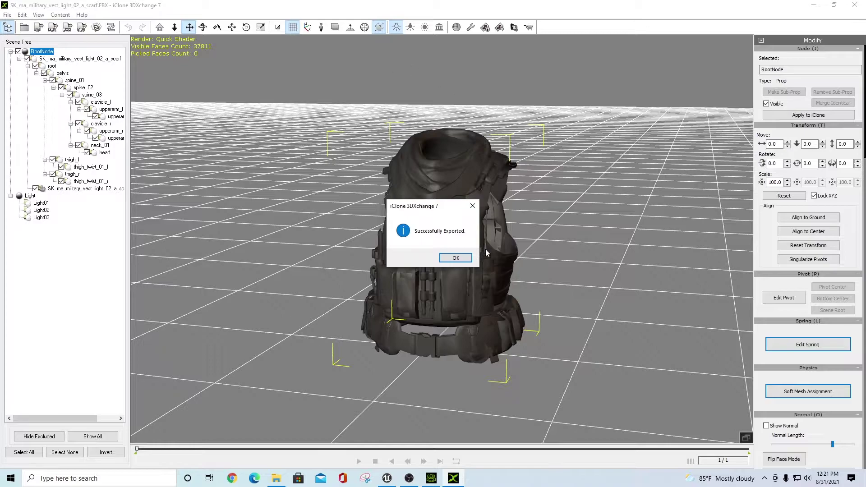
{"action": "left_click", "coordinate": [456, 258]}
{"action": "left_click", "coordinate": [814, 5]}
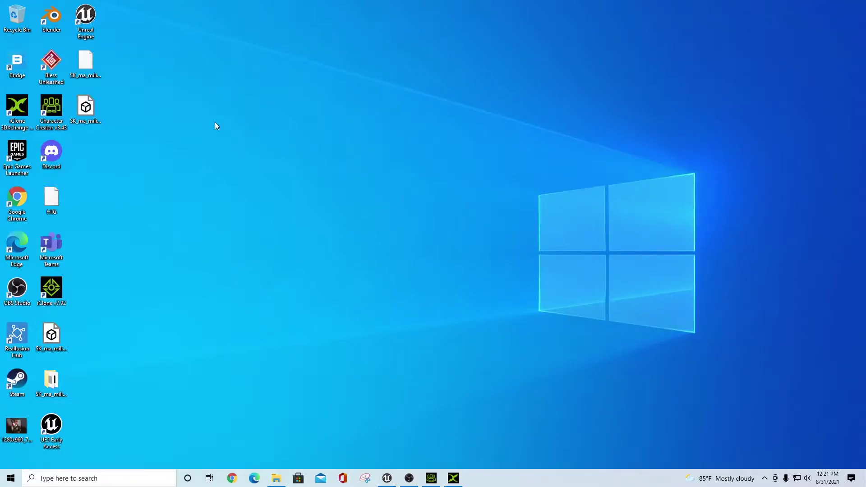
Check the file type in the properties of the newly exported vest file on the desktop
{"action": "left_click", "coordinate": [88, 106]}
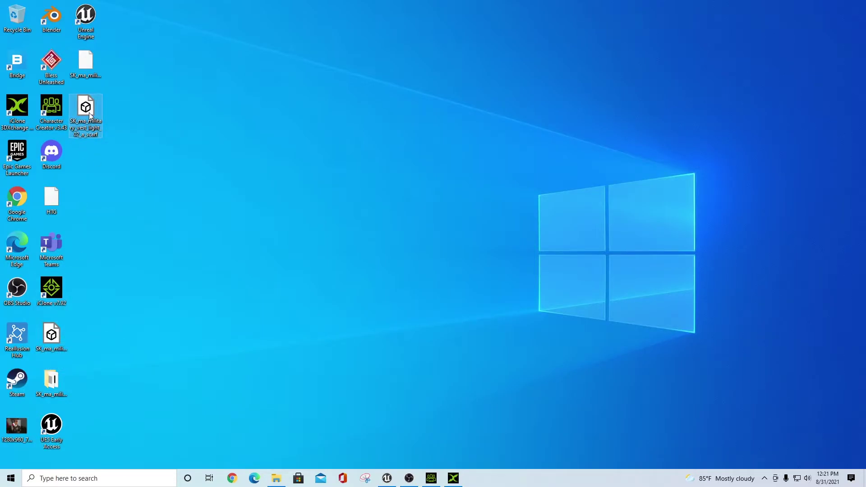
{"action": "right_click", "coordinate": [85, 95]}
{"action": "left_click", "coordinate": [135, 319]}
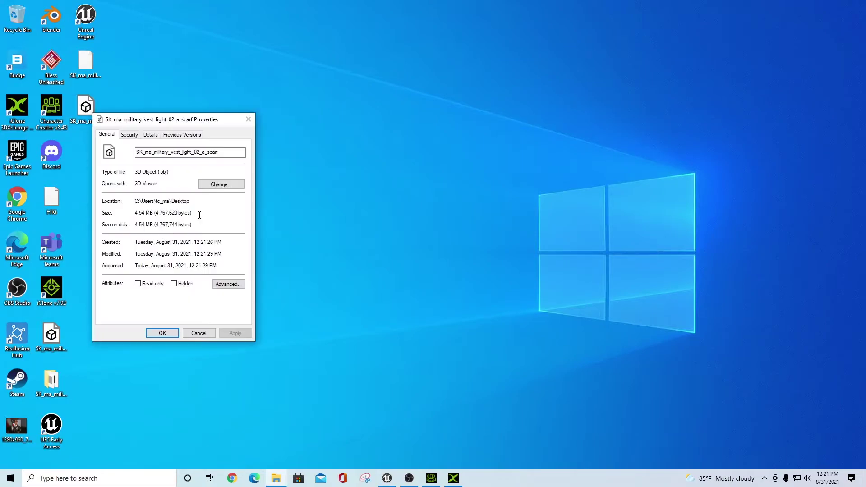
{"action": "left_click", "coordinate": [200, 333]}
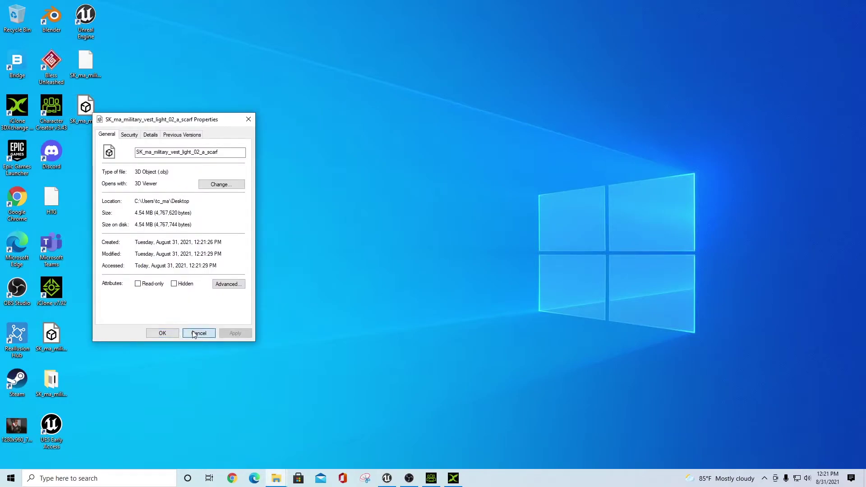
Rename the exported OBJ file on the desktop as SK_ma_military_vest_OBJ
{"action": "left_click", "coordinate": [90, 121]}
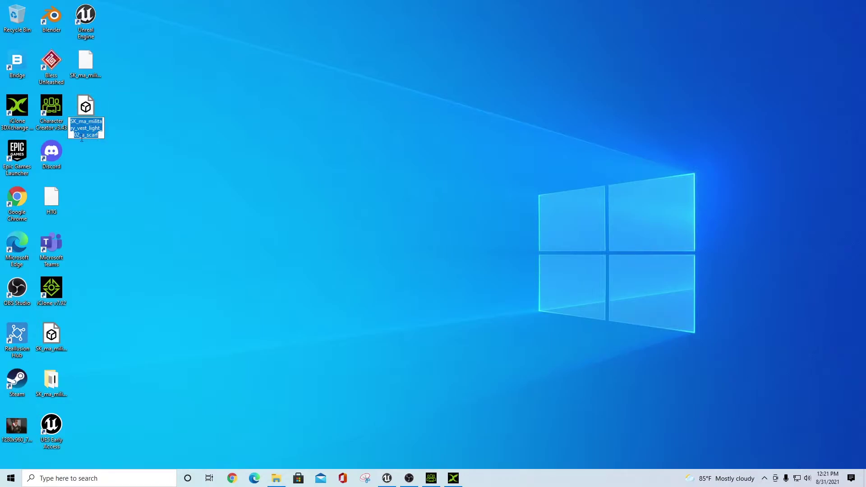
{"action": "left_click", "coordinate": [85, 136]}
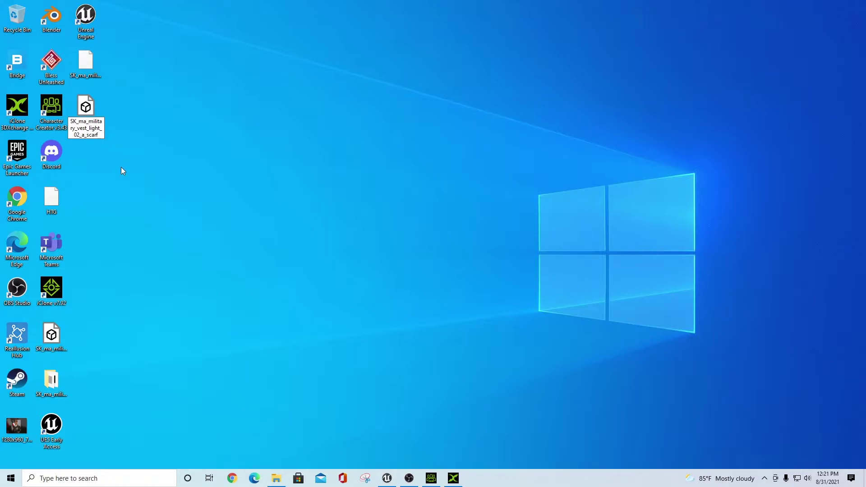
{"action": "key", "text": "BackSpace"}
{"action": "key", "text": "BackSpace"}
{"action": "key", "text": "BackSpace"}
{"action": "key", "text": "BackSpace"}
{"action": "key", "text": "BackSpace"}
{"action": "key", "text": "BackSpace"}
{"action": "key", "text": "BackSpace"}
{"action": "key", "text": "BackSpace"}
{"action": "key", "text": "BackSpace"}
{"action": "key", "text": "BackSpace"}
{"action": "key", "text": "BackSpace"}
{"action": "key", "text": "BackSpace"}
{"action": "key", "text": "BackSpace"}
{"action": "key", "text": "BackSpace"}
{"action": "key", "text": "BackSpace"}
{"action": "type", "text": "OBJ"}
{"action": "key", "text": "Return"}
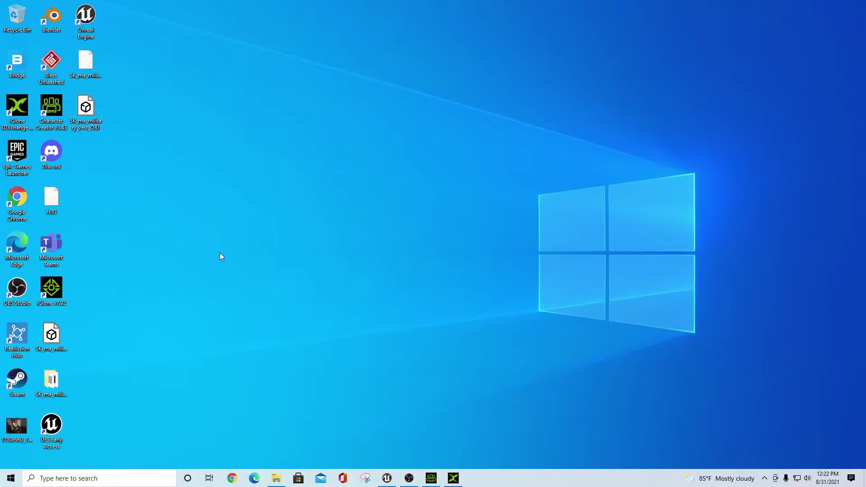
Switch to Character Creator 3 and import SK_ma_military_vest_OBJ from the Desktop as an accessory
{"action": "left_click", "coordinate": [456, 480]}
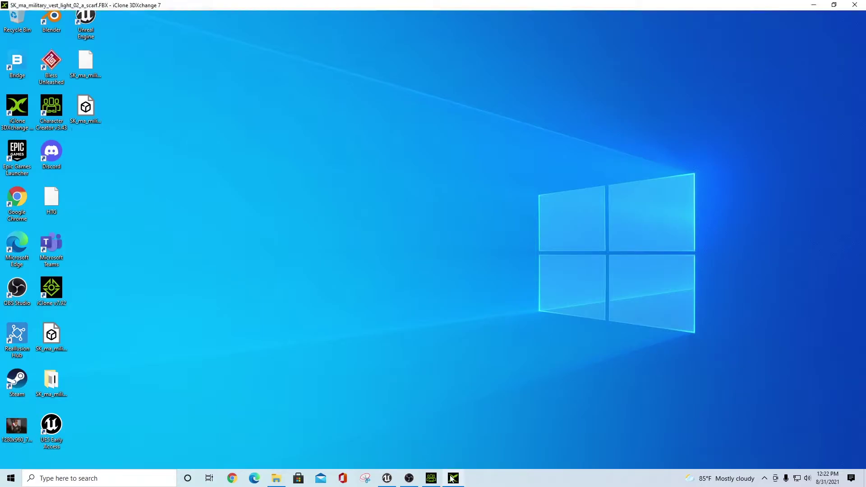
{"action": "left_click", "coordinate": [455, 479]}
{"action": "left_click", "coordinate": [434, 479]}
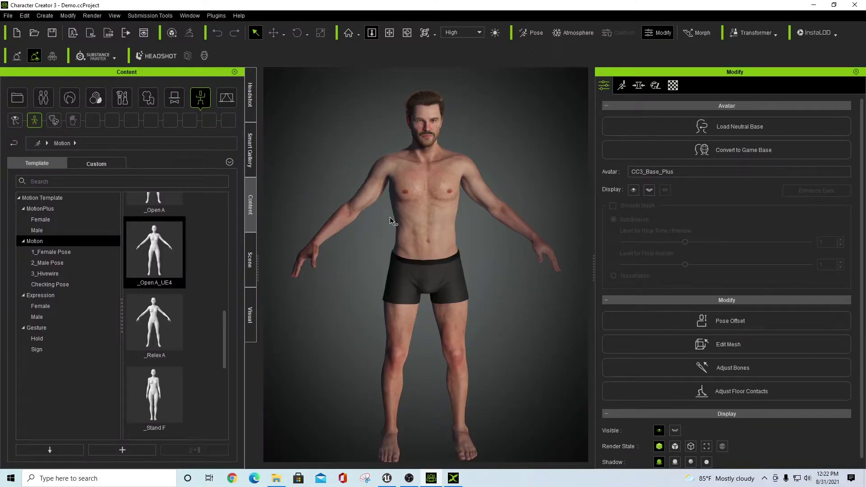
{"action": "left_click", "coordinate": [45, 16]}
{"action": "left_click", "coordinate": [61, 66]}
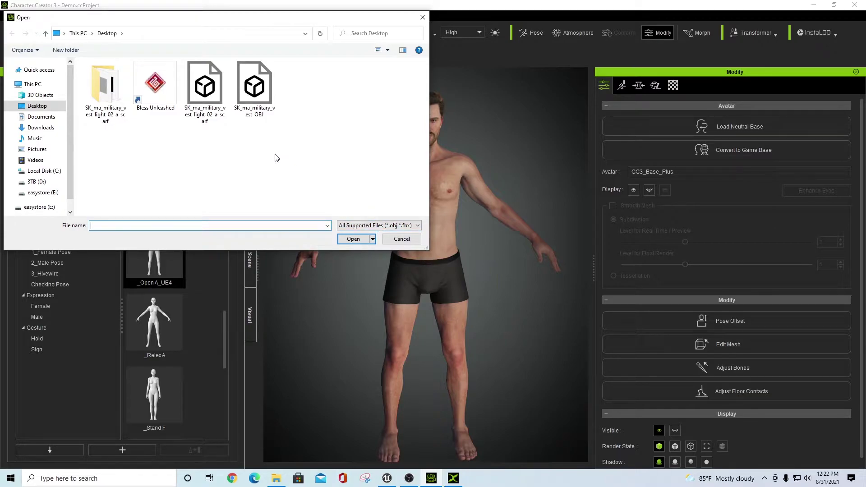
{"action": "left_click", "coordinate": [256, 114]}
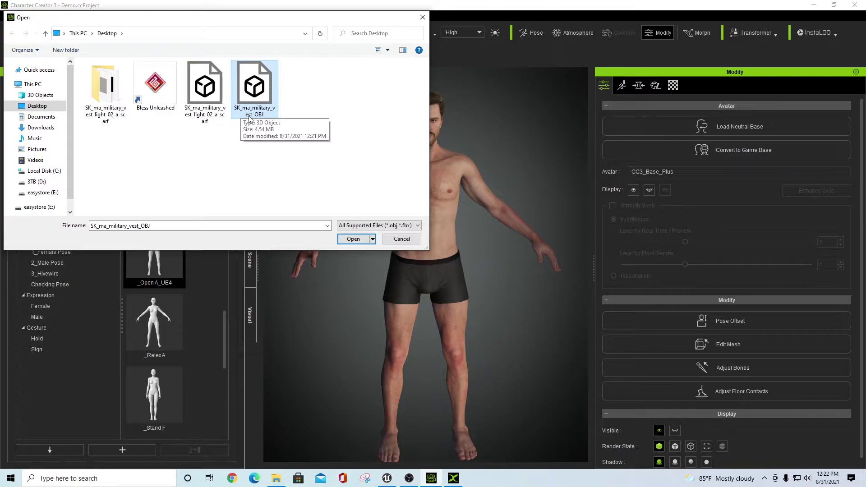
{"action": "double_click", "coordinate": [256, 88]}
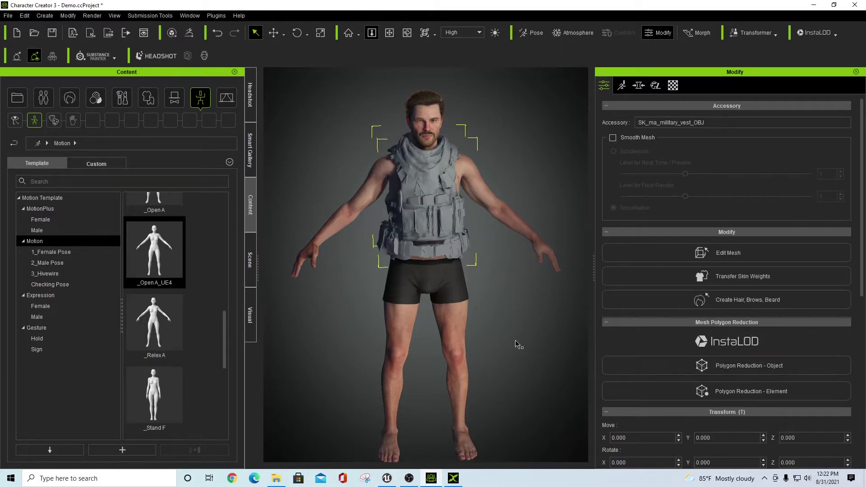
Move the vest to Y -2.100 and check its fit on the avatar from all sides
{"action": "left_click", "coordinate": [318, 340]}
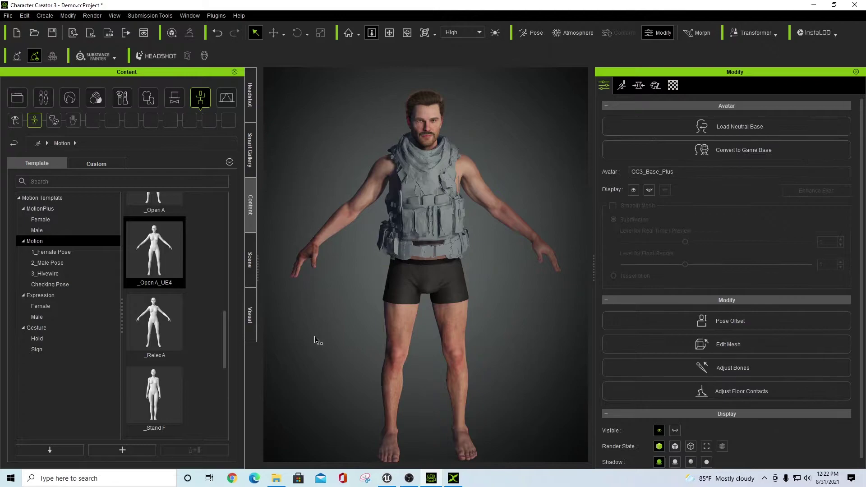
{"action": "right_click_drag", "start_coordinate": [321, 333], "coordinate": [313, 439]}
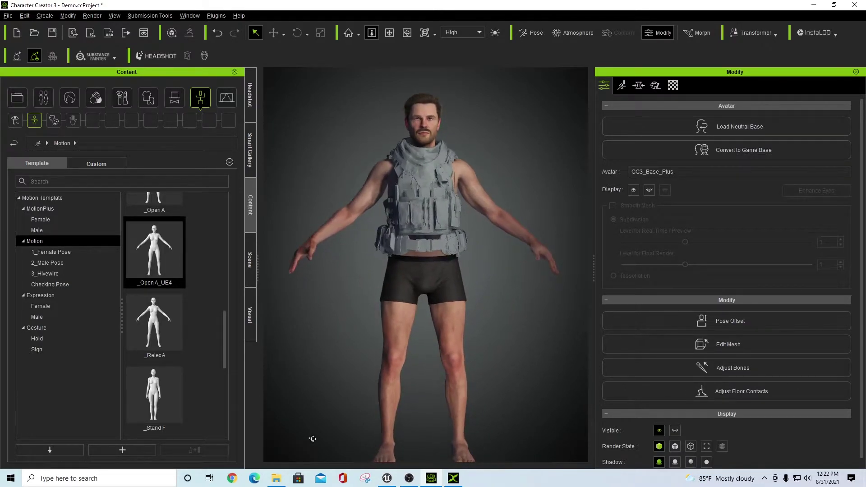
{"action": "left_click", "coordinate": [440, 206]}
{"action": "scroll", "coordinate": [788, 309], "scroll_direction": "down", "scroll_amount": 6}
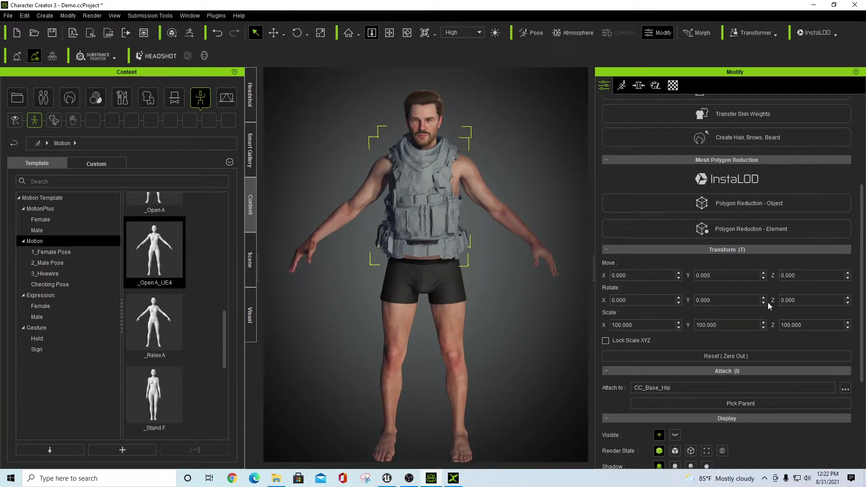
{"action": "left_click", "coordinate": [763, 277]}
{"action": "left_click", "coordinate": [763, 278]}
{"action": "left_click", "coordinate": [764, 278]}
{"action": "left_click", "coordinate": [763, 278]}
{"action": "left_click", "coordinate": [763, 277]}
{"action": "left_click", "coordinate": [764, 278]}
{"action": "left_click", "coordinate": [763, 278]}
{"action": "left_click", "coordinate": [763, 278]}
{"action": "left_click", "coordinate": [764, 278]}
{"action": "right_click_drag", "start_coordinate": [313, 346], "coordinate": [676, 289]}
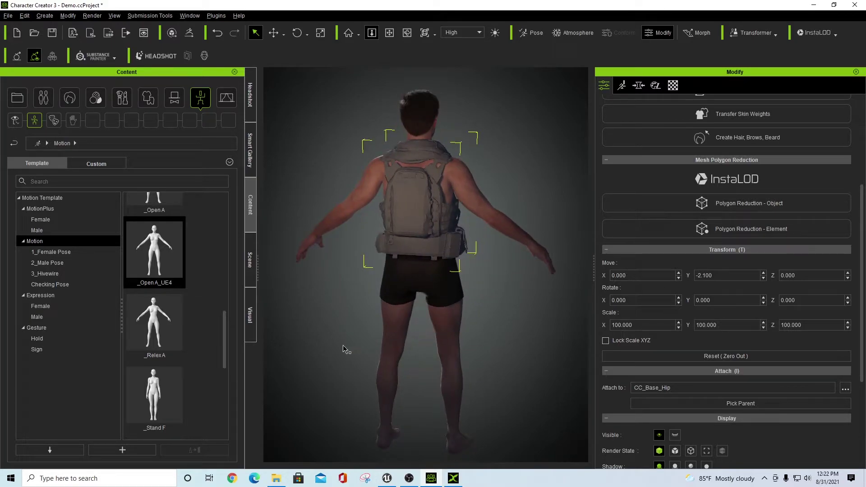
{"action": "right_click_drag", "start_coordinate": [344, 346], "coordinate": [553, 321]}
{"action": "right_click_drag", "start_coordinate": [365, 359], "coordinate": [547, 329]}
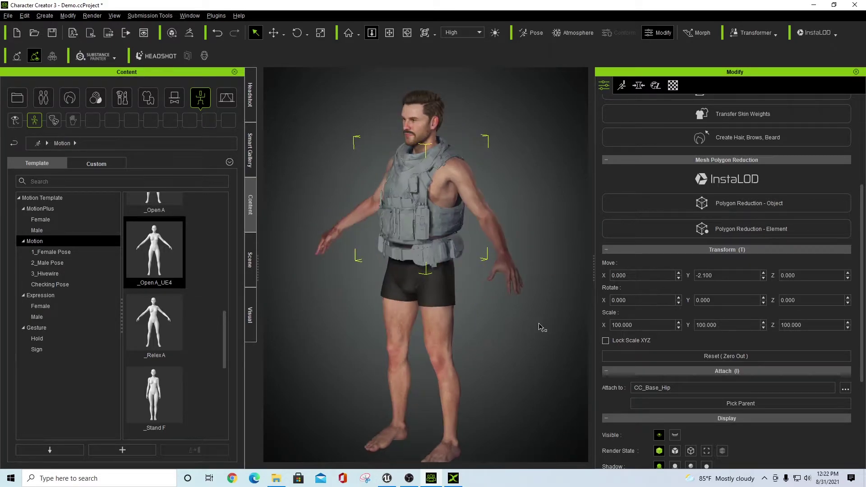
{"action": "right_click_drag", "start_coordinate": [368, 350], "coordinate": [580, 324]}
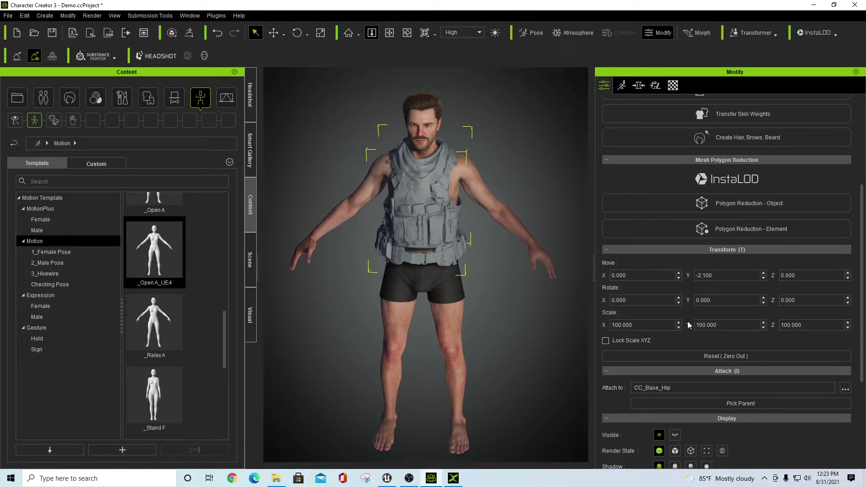
Transfer skin weights to the vest with the Default template preset
{"action": "scroll", "coordinate": [752, 248], "scroll_direction": "up", "scroll_amount": 3}
{"action": "scroll", "coordinate": [752, 248], "scroll_direction": "down", "scroll_amount": 2}
{"action": "scroll", "coordinate": [752, 249], "scroll_direction": "up", "scroll_amount": 5}
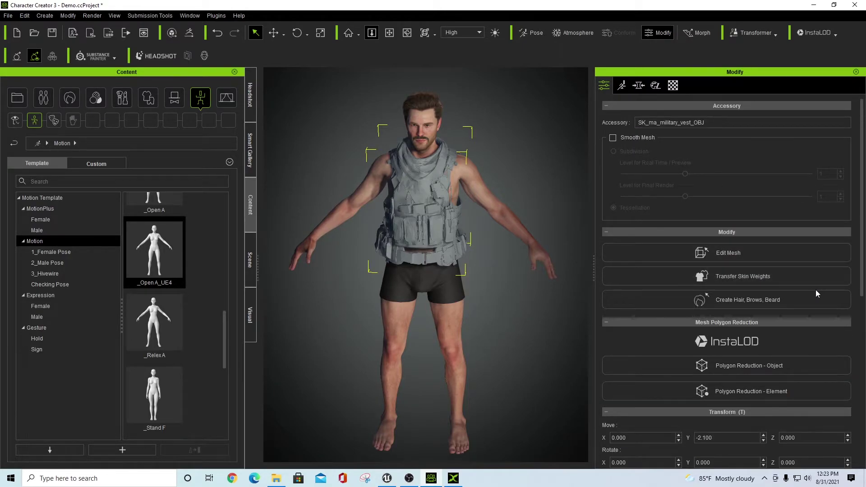
{"action": "left_click", "coordinate": [744, 279]}
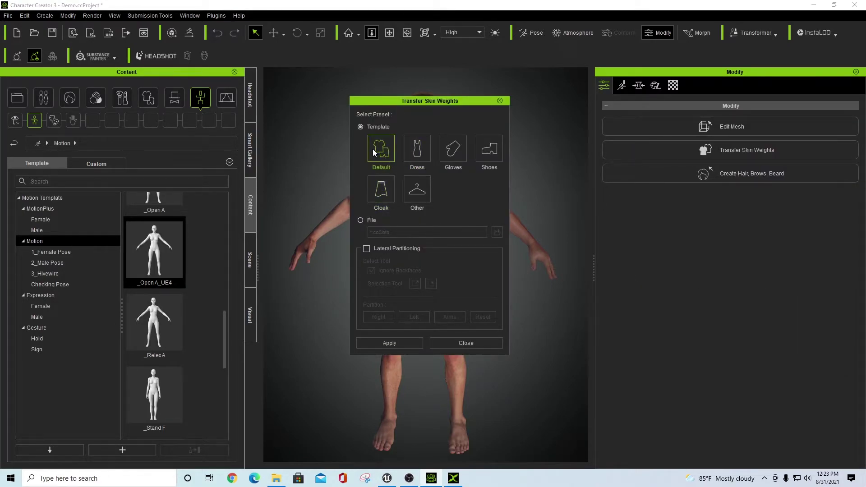
{"action": "left_click", "coordinate": [405, 337]}
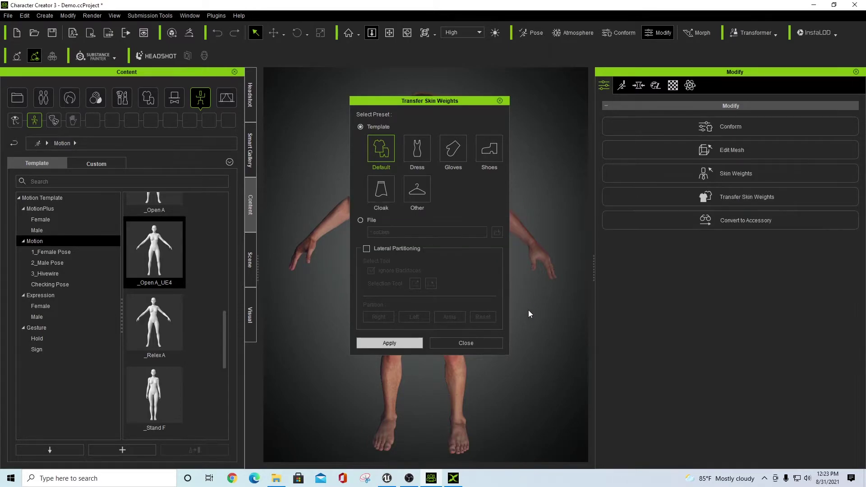
{"action": "left_click", "coordinate": [469, 344]}
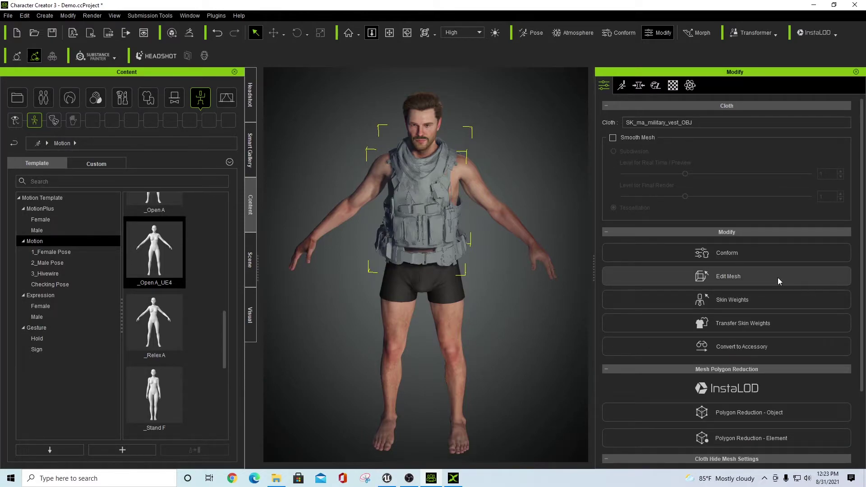
Hide the avatar's head, neck, torso, arms, hands, legs and feet in the vest's hidden body groups
{"action": "scroll", "coordinate": [808, 254], "scroll_direction": "down", "scroll_amount": 3}
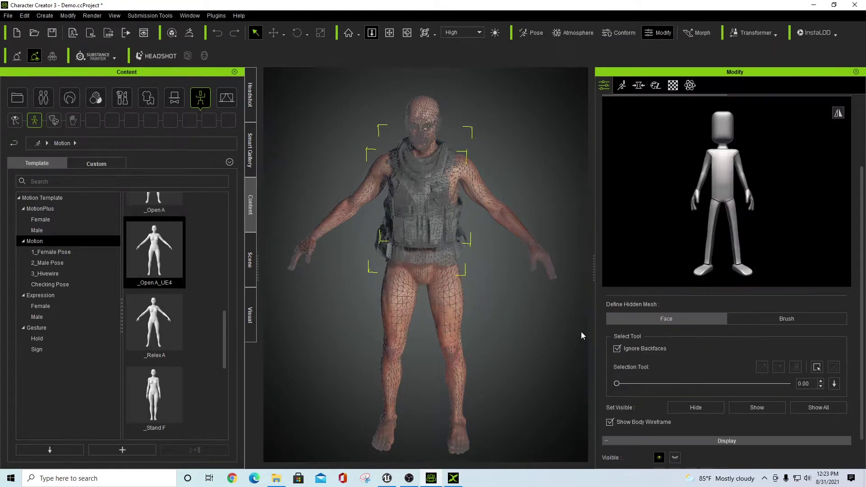
{"action": "left_click", "coordinate": [724, 127]}
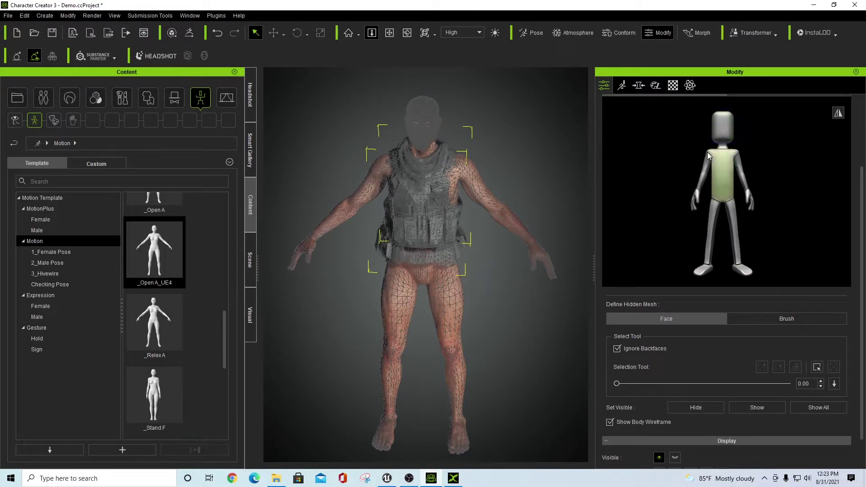
{"action": "left_click", "coordinate": [705, 172]}
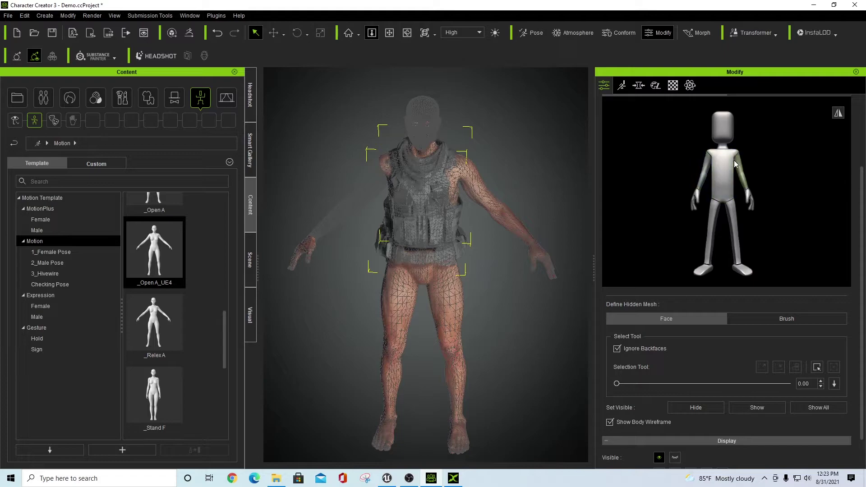
{"action": "left_click", "coordinate": [740, 163]}
{"action": "left_click", "coordinate": [722, 167]}
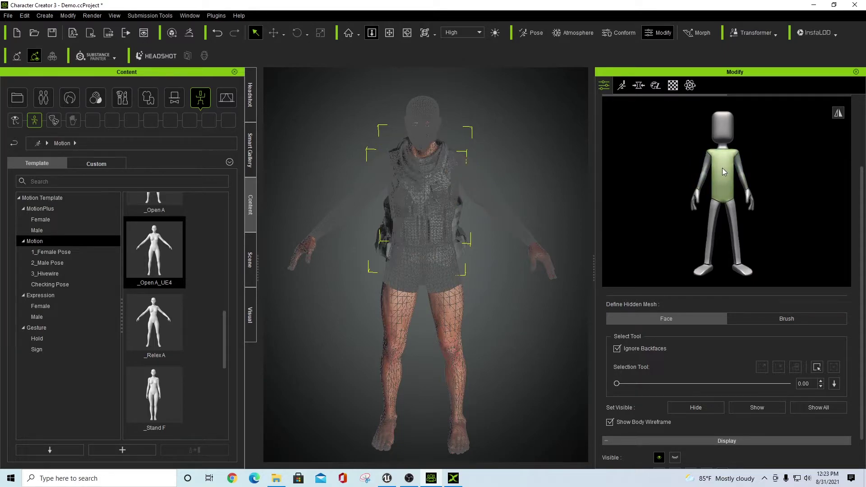
{"action": "left_click", "coordinate": [713, 229]}
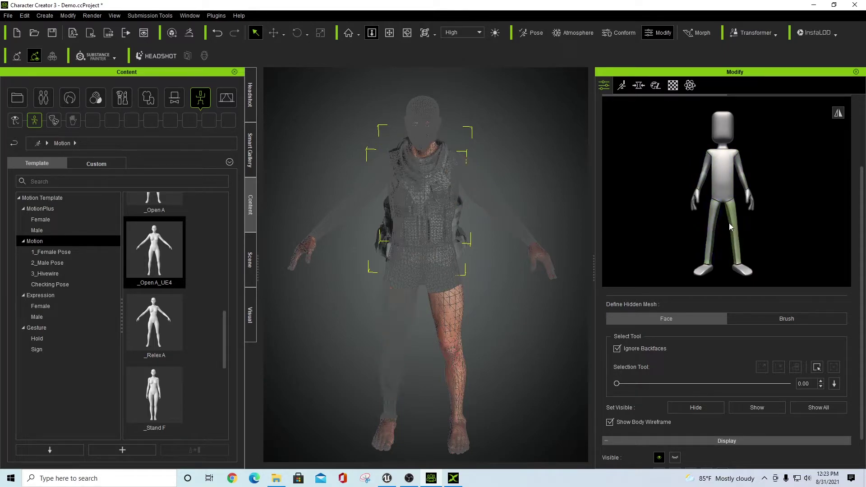
{"action": "left_click", "coordinate": [735, 225]}
{"action": "left_click", "coordinate": [740, 270]}
{"action": "left_click", "coordinate": [703, 272]}
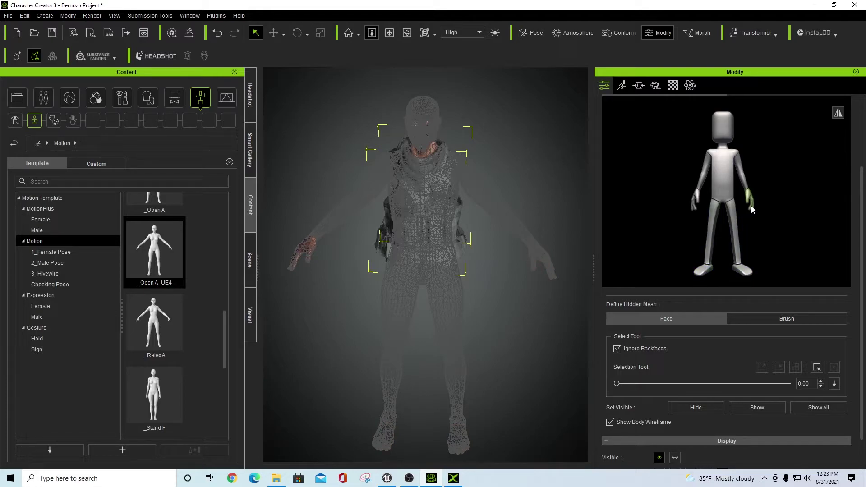
{"action": "left_click", "coordinate": [696, 202]}
{"action": "left_click", "coordinate": [722, 147]}
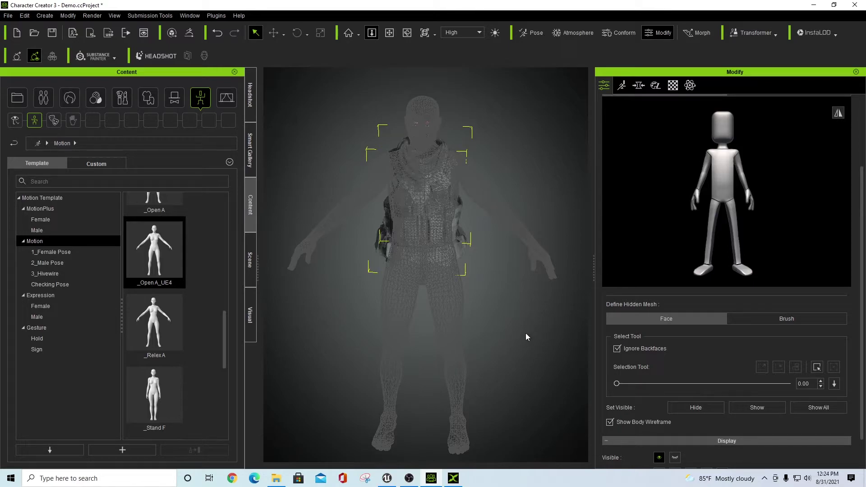
{"action": "left_click_drag", "start_coordinate": [542, 339], "coordinate": [568, 279], "text": "alt"}
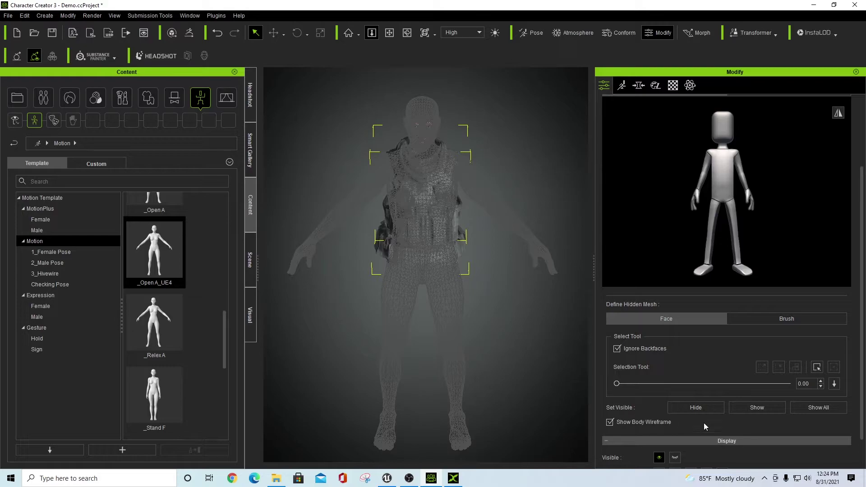
{"action": "scroll", "coordinate": [747, 335], "scroll_direction": "down", "scroll_amount": 1}
{"action": "scroll", "coordinate": [705, 253], "scroll_direction": "up", "scroll_amount": 3}
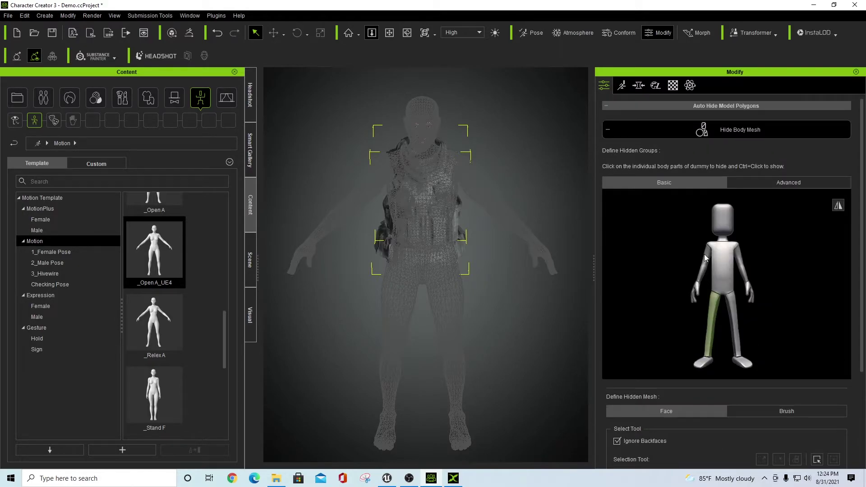
Leave the body-mesh hiding mode and delete the Boxers and the Short blowback hair from the avatar
{"action": "left_click", "coordinate": [701, 131]}
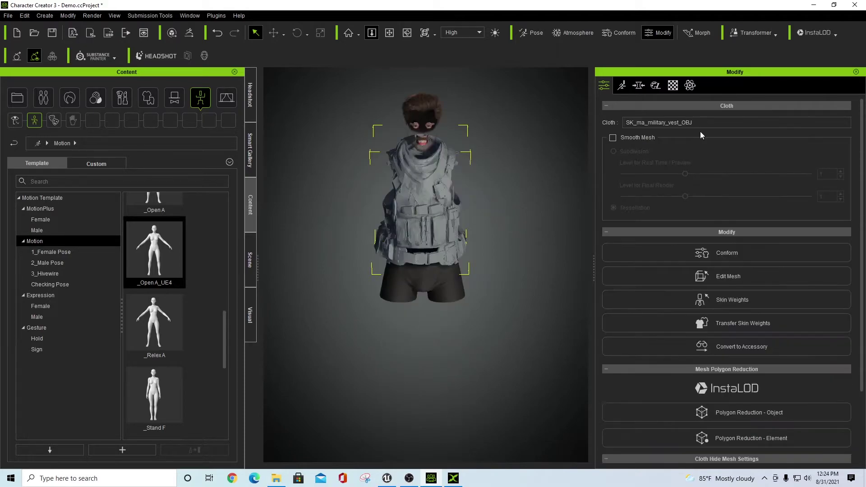
{"action": "left_click", "coordinate": [436, 286]}
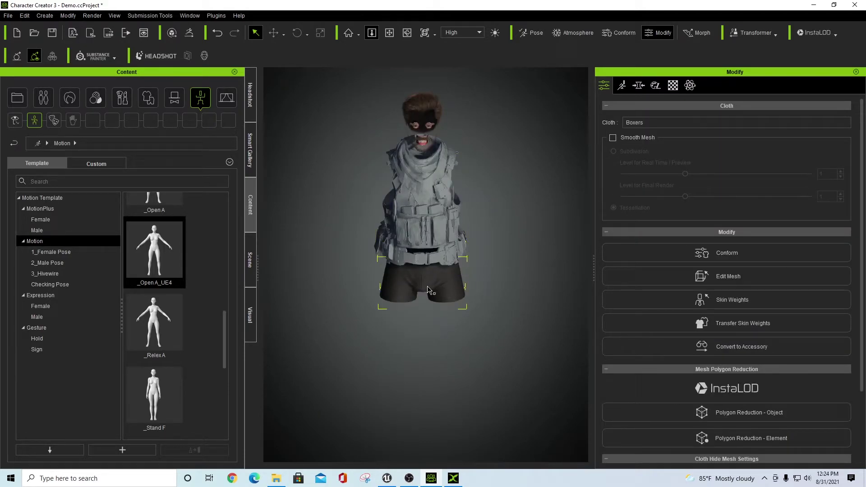
{"action": "key", "text": "Delete"}
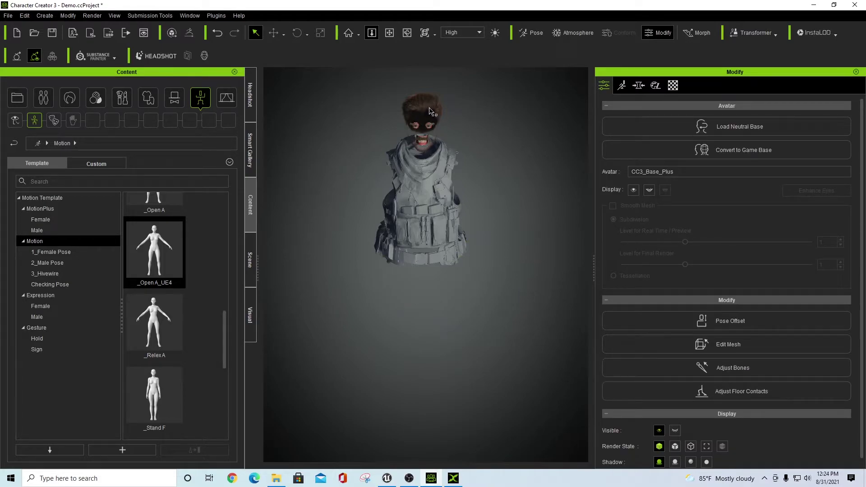
{"action": "left_click", "coordinate": [431, 110]}
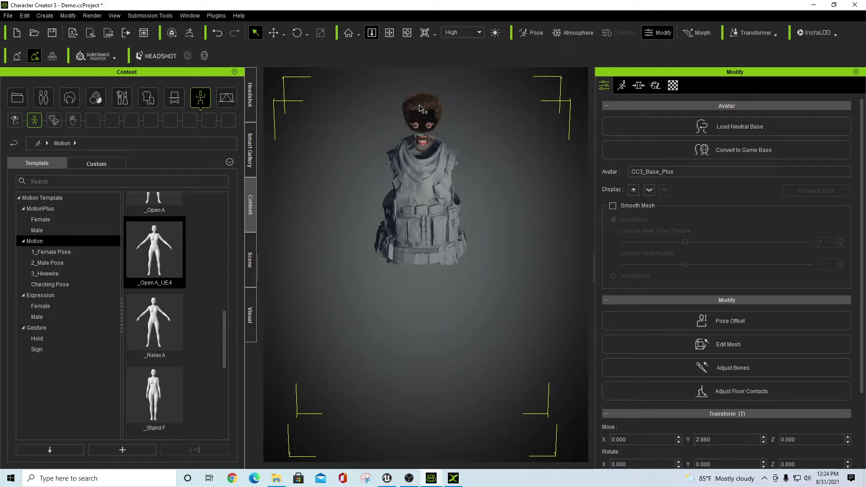
{"action": "left_click", "coordinate": [420, 108]}
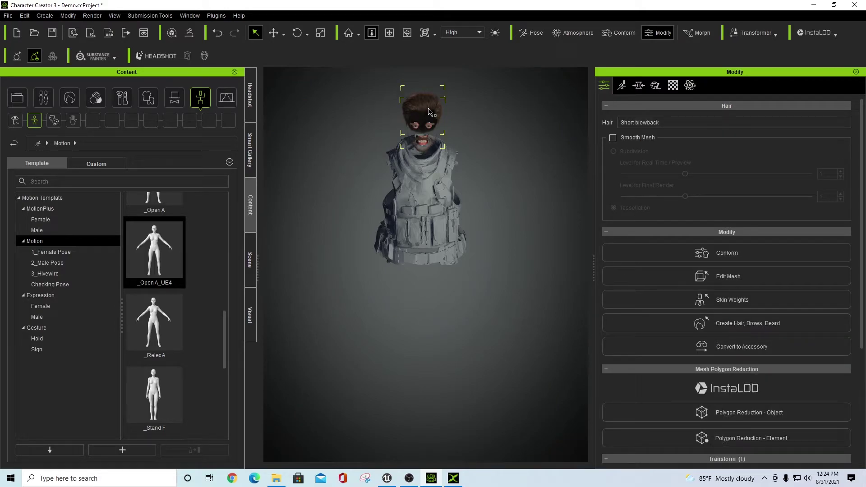
{"action": "key", "text": "Delete"}
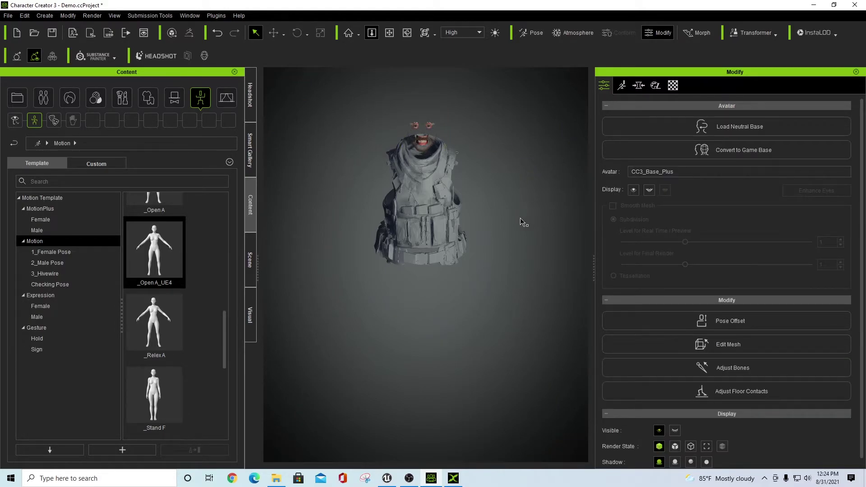
Delete the Chin Curtain_Sparse beard and the Mustache_Horseshoe from the avatar
{"action": "left_click", "coordinate": [424, 153]}
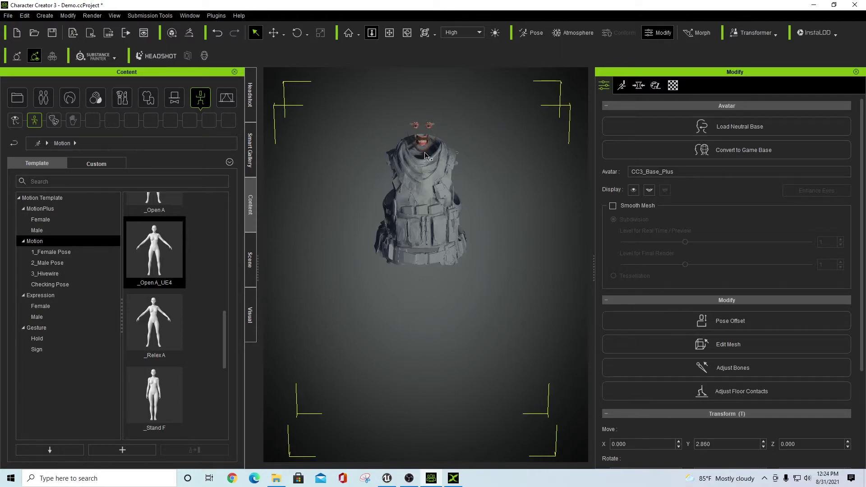
{"action": "key", "text": "ctrl+z"}
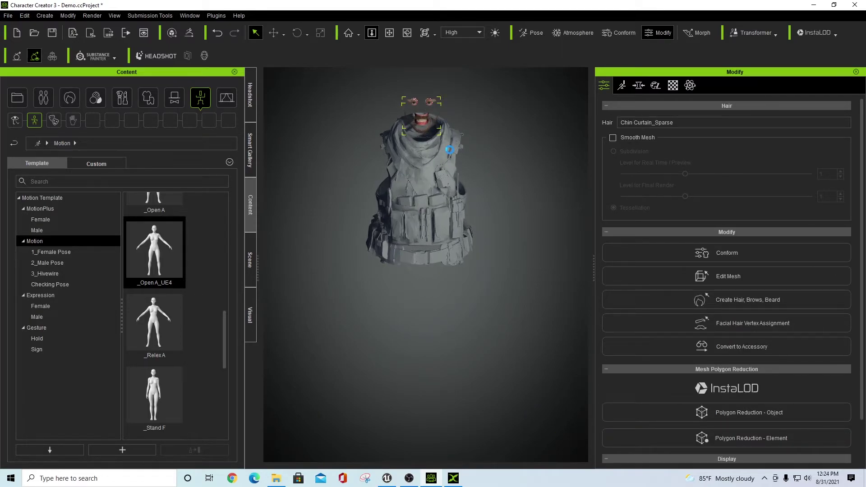
{"action": "key", "text": "Delete"}
{"action": "scroll", "coordinate": [455, 133], "scroll_direction": "up", "scroll_amount": 1}
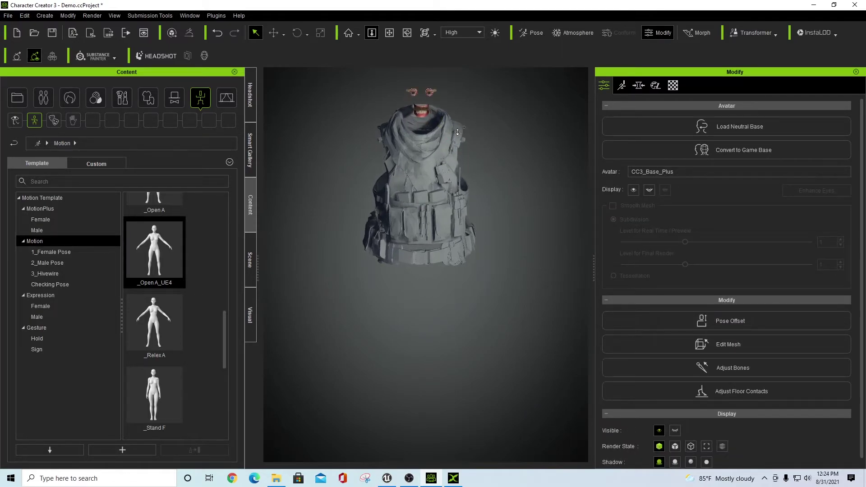
{"action": "left_click", "coordinate": [427, 113]}
{"action": "left_click", "coordinate": [420, 111]}
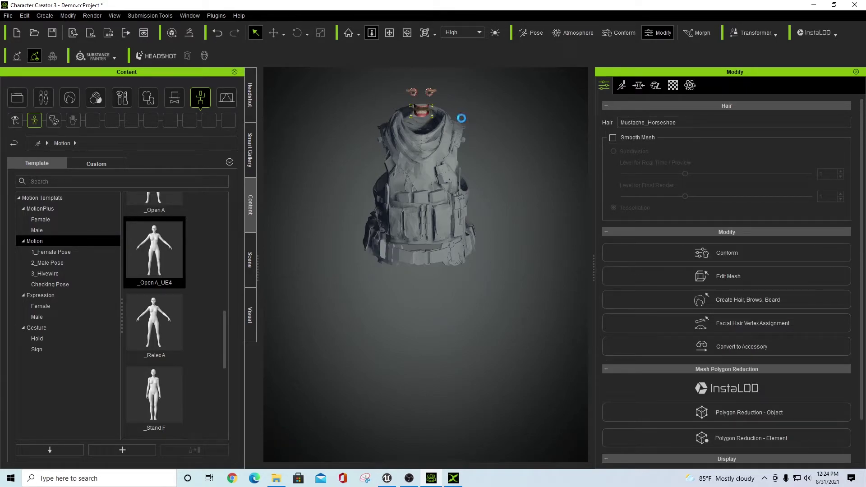
{"action": "left_click", "coordinate": [464, 121]}
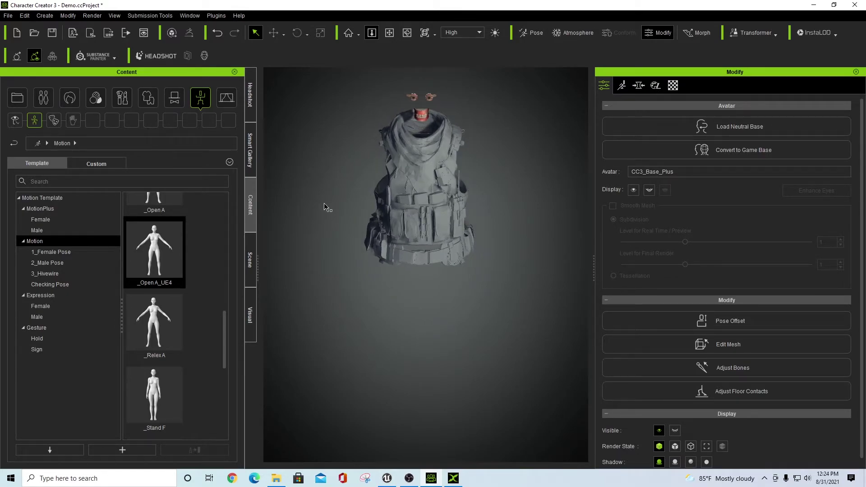
Hide all four sub-parts of CC3_Base_Plus in the scene, including the eyes, teeth and tear line
{"action": "right_click_drag", "start_coordinate": [337, 186], "coordinate": [471, 131]}
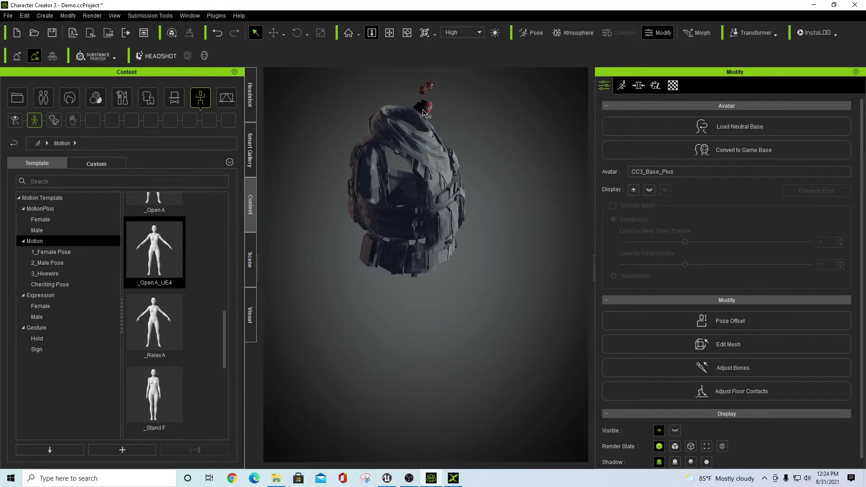
{"action": "left_click_drag", "start_coordinate": [501, 227], "coordinate": [517, 279], "text": "alt"}
{"action": "mouse_move", "coordinate": [513, 300]}
{"action": "right_mouse_down", "text": "alt"}
{"action": "mouse_move", "coordinate": [393, 347]}
{"action": "mouse_move", "coordinate": [352, 347]}
{"action": "right_mouse_up", "text": "alt"}
{"action": "right_click_drag", "start_coordinate": [503, 247], "coordinate": [346, 304], "text": "alt"}
{"action": "right_click_drag", "start_coordinate": [480, 248], "coordinate": [361, 258], "text": "alt"}
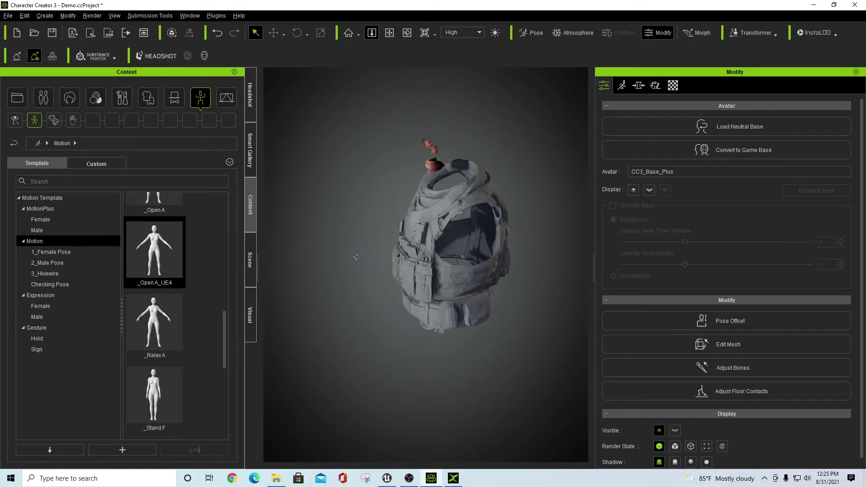
{"action": "left_click", "coordinate": [252, 273]}
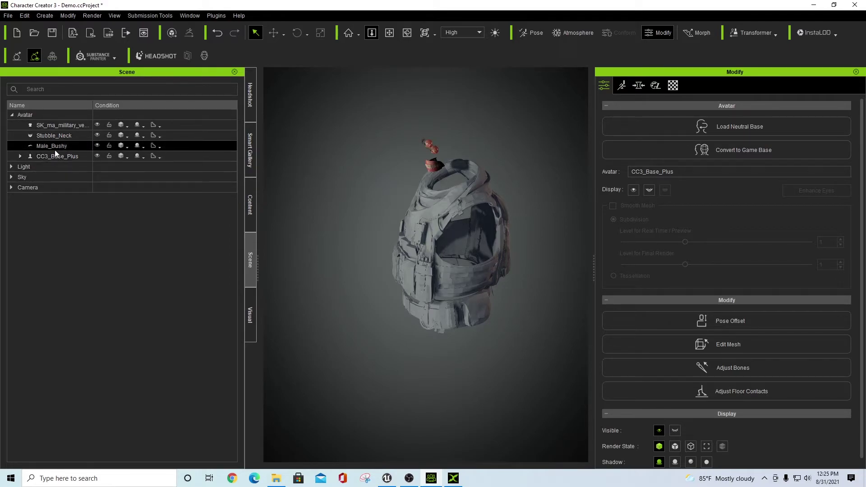
{"action": "right_click_drag", "start_coordinate": [342, 232], "coordinate": [376, 237]}
{"action": "left_click", "coordinate": [20, 156]}
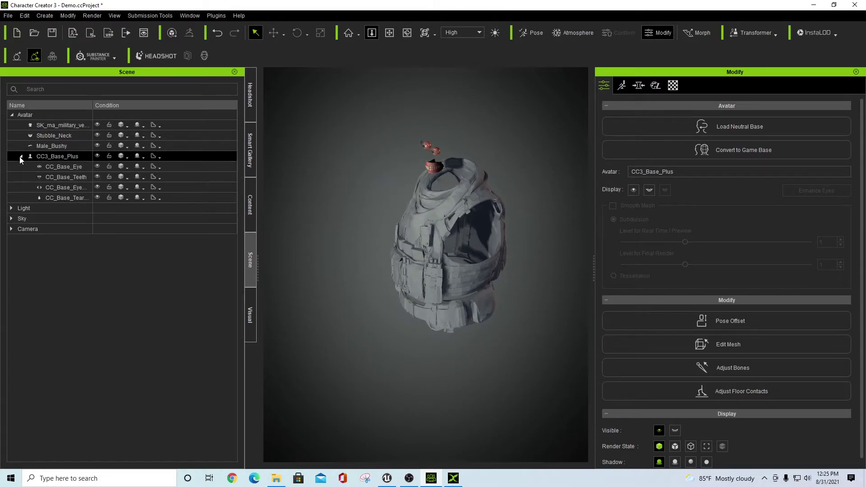
{"action": "left_click", "coordinate": [98, 167]}
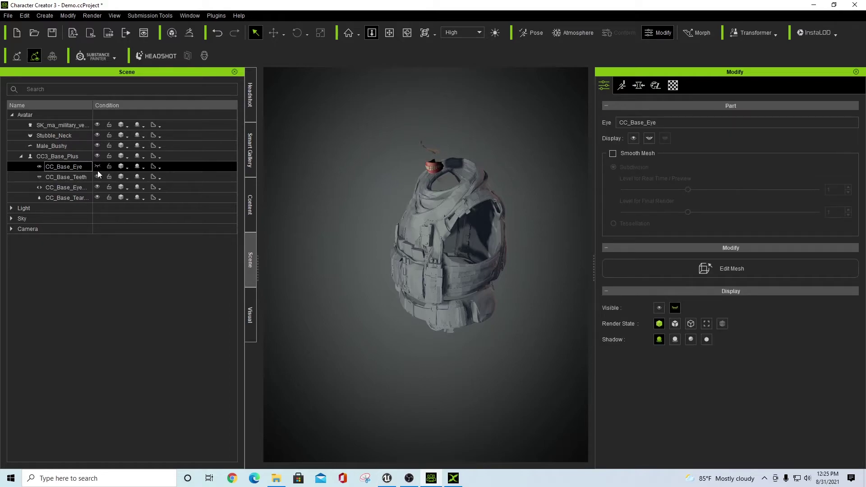
{"action": "left_click", "coordinate": [97, 177]}
{"action": "left_click", "coordinate": [97, 188]}
{"action": "left_click", "coordinate": [97, 197]}
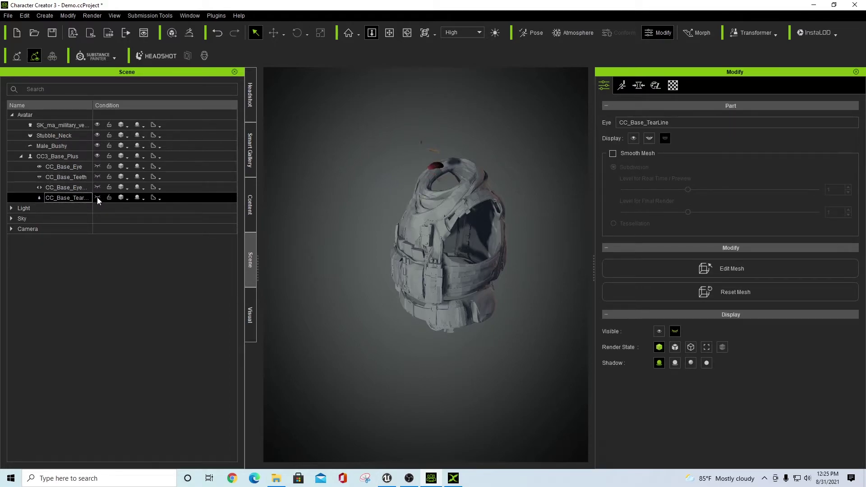
Delete the remaining Male_Bushy eyebrows and Stubble_Neck hair items from the avatar
{"action": "left_click_drag", "start_coordinate": [344, 225], "coordinate": [447, 150]}
{"action": "left_click", "coordinate": [443, 152]}
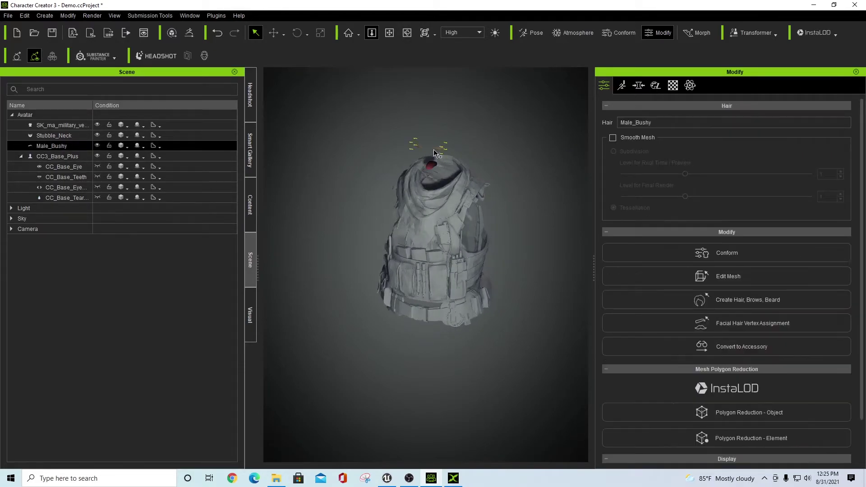
{"action": "key", "text": "Delete"}
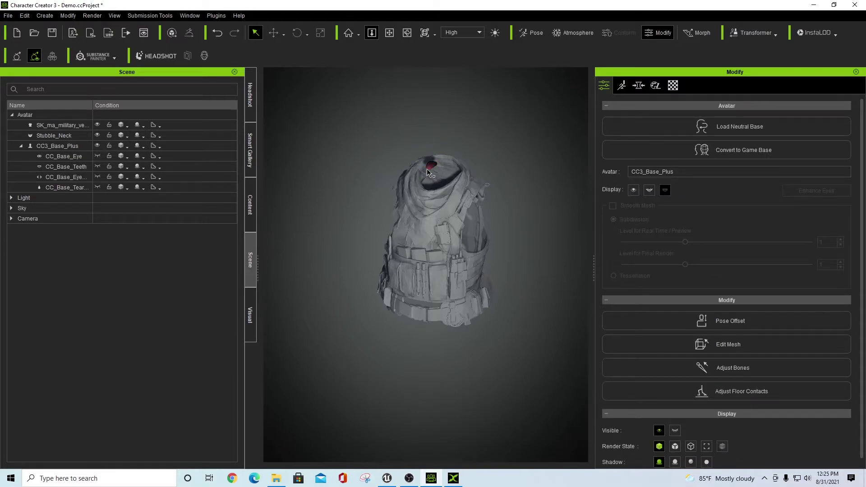
{"action": "left_click", "coordinate": [431, 170]}
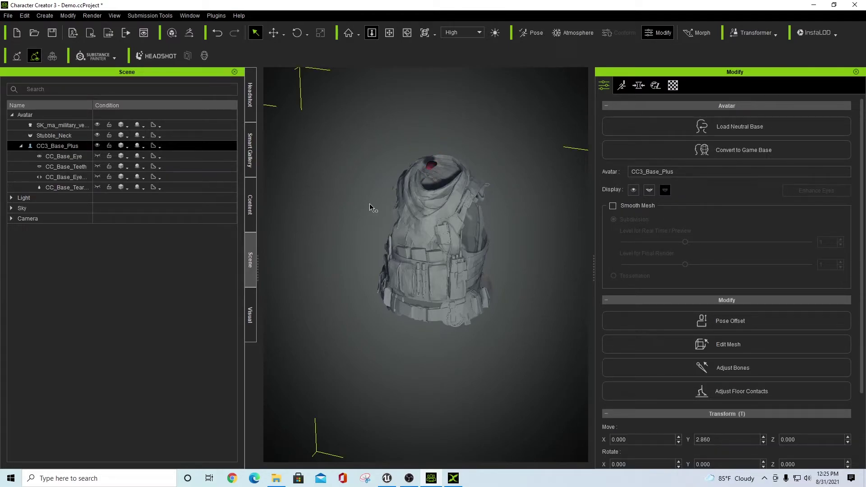
{"action": "right_click_drag", "start_coordinate": [370, 208], "coordinate": [467, 194]}
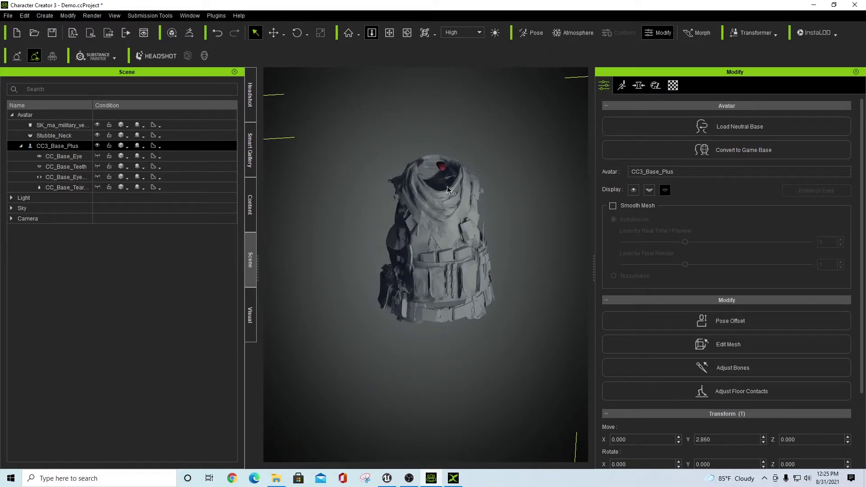
{"action": "left_click", "coordinate": [438, 186]}
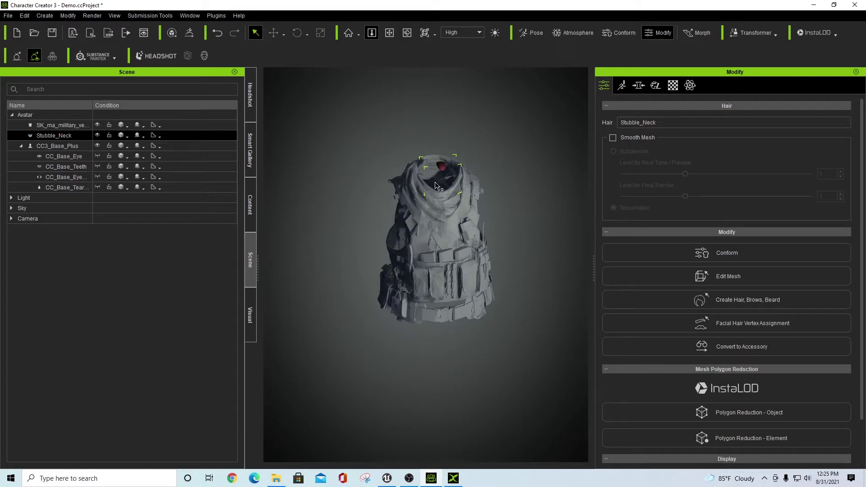
{"action": "key", "text": "Delete"}
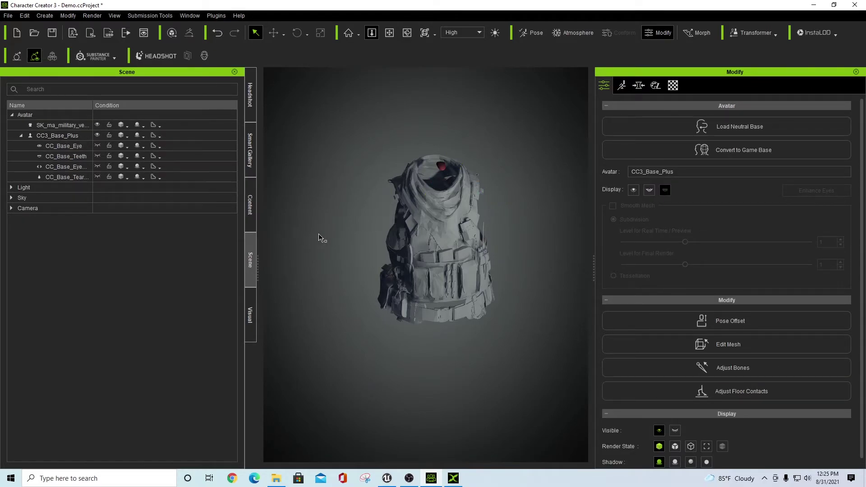
With the military vest selected, start a clothed-character FBX export and set the FBX option to Mesh
{"action": "left_click", "coordinate": [436, 220]}
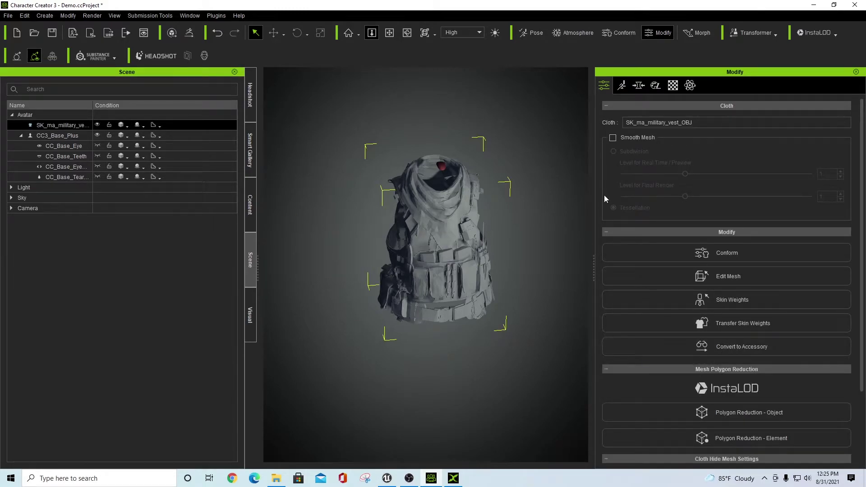
{"action": "left_click", "coordinate": [9, 16]}
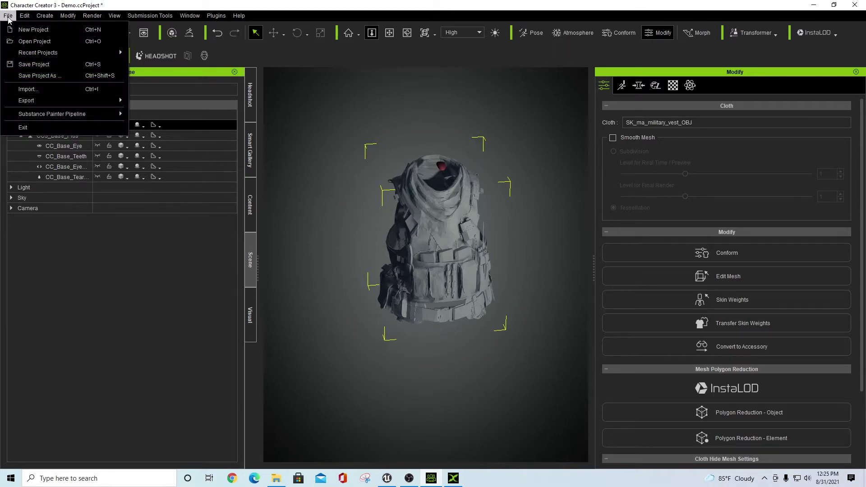
{"action": "mouse_move", "coordinate": [54, 100]}
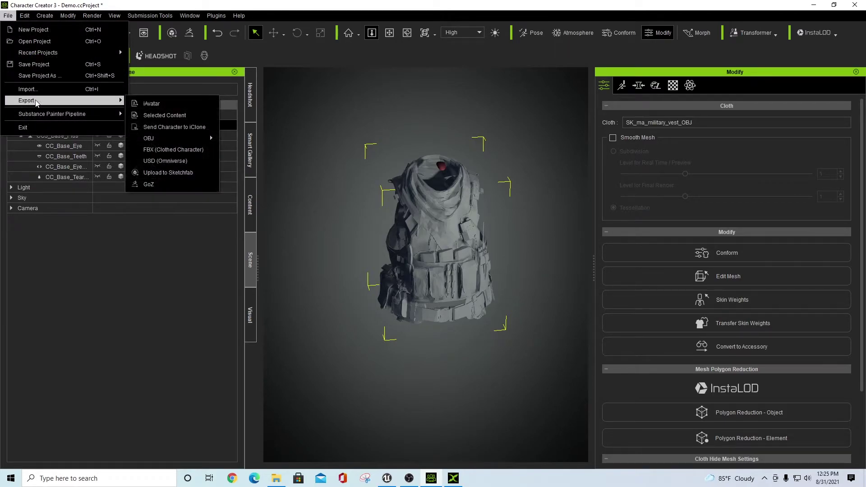
{"action": "left_click", "coordinate": [189, 151]}
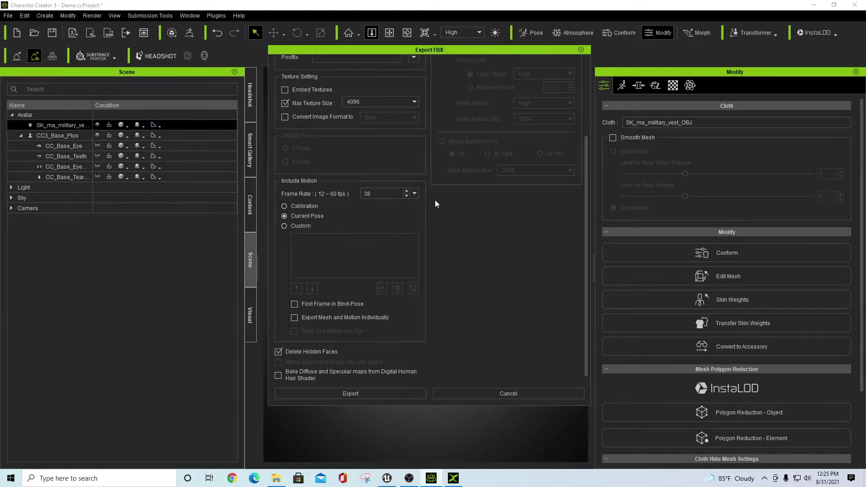
{"action": "scroll", "coordinate": [420, 160], "scroll_direction": "up", "scroll_amount": 4}
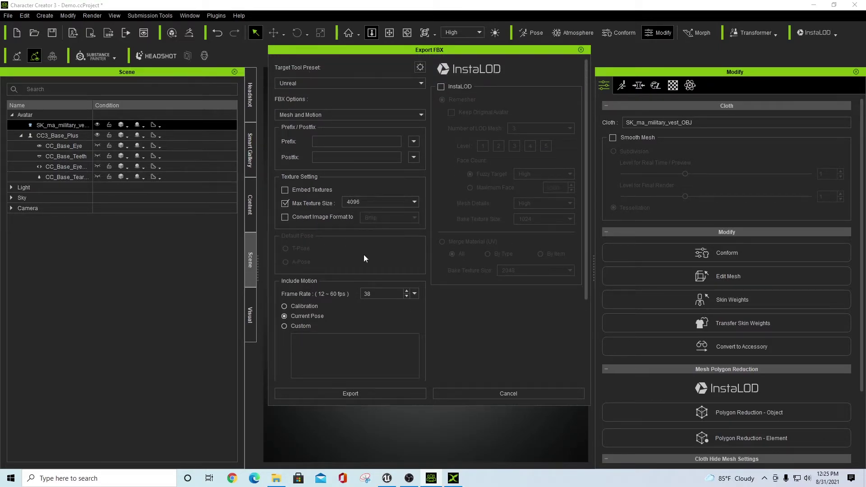
{"action": "left_click", "coordinate": [381, 115]}
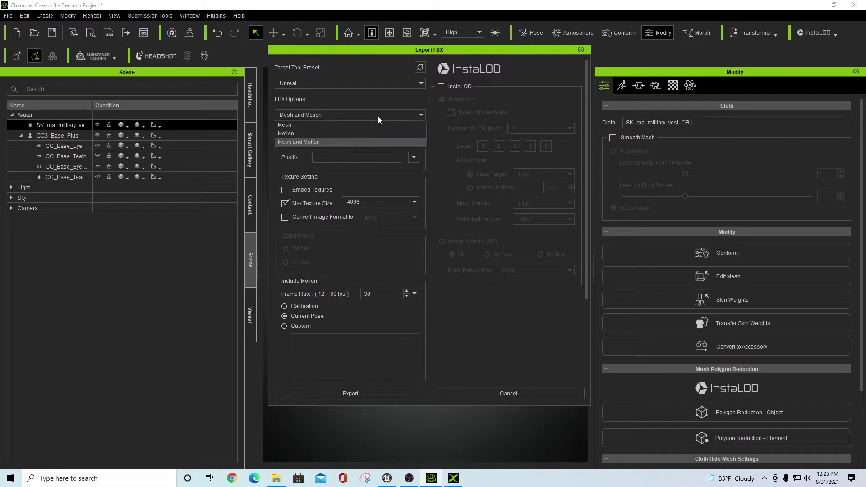
{"action": "left_click", "coordinate": [299, 125]}
{"action": "scroll", "coordinate": [479, 328], "scroll_direction": "down", "scroll_amount": 5}
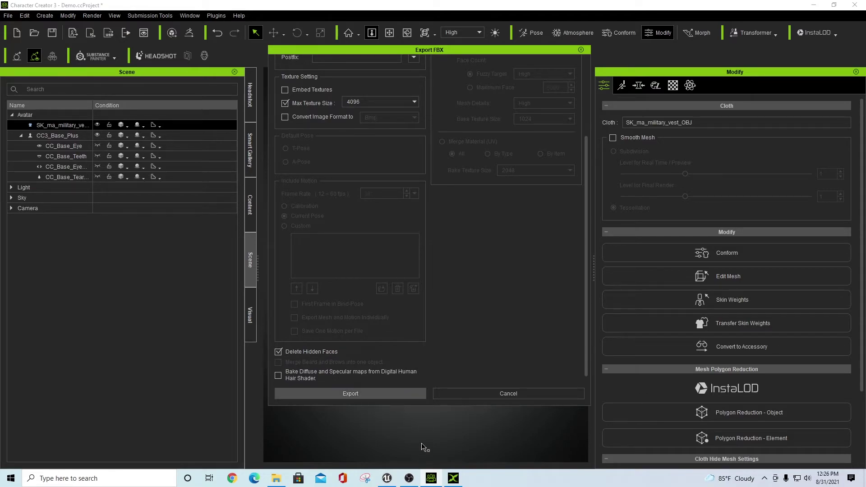
Export the FBX file as Vest_With_Scarf into the CC3_Modular folder on drive D
{"action": "left_click", "coordinate": [373, 395]}
{"action": "left_click", "coordinate": [378, 281]}
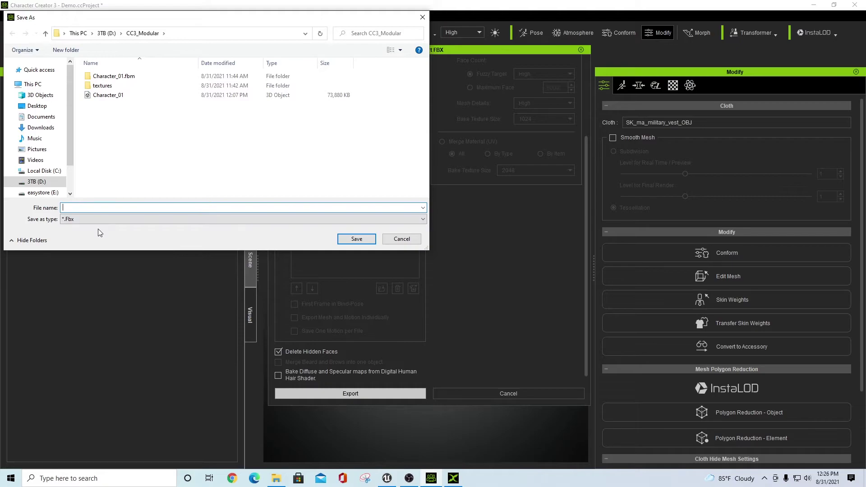
{"action": "type", "text": "Character"}
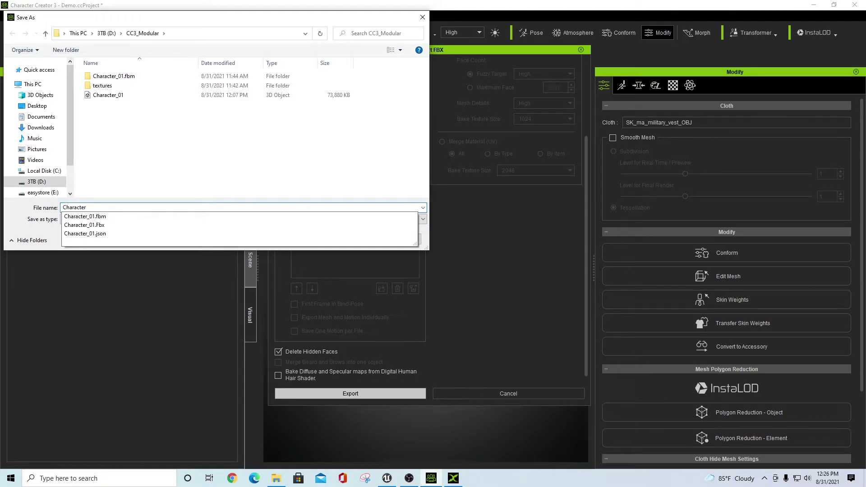
{"action": "key", "text": "BackSpace"}
{"action": "key", "text": "BackSpace"}
{"action": "key", "text": "BackSpace"}
{"action": "key", "text": "BackSpace"}
{"action": "type", "text": "Vest_WithScarf"}
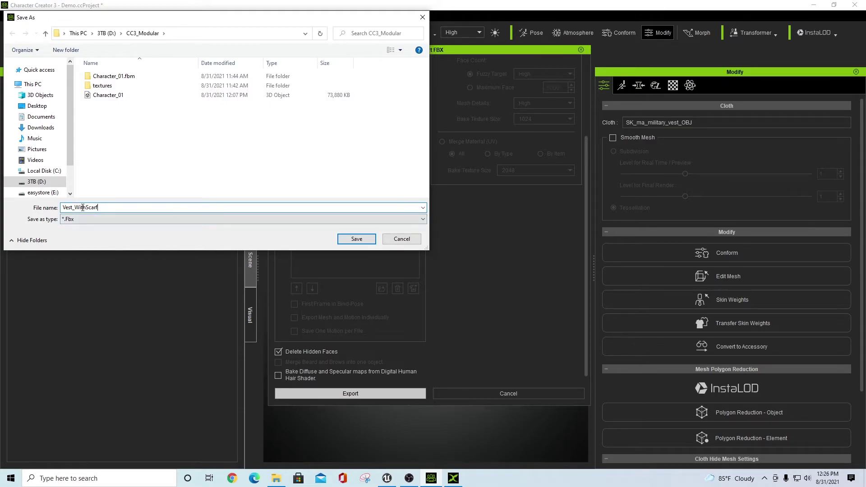
{"action": "type", "text": "_"}
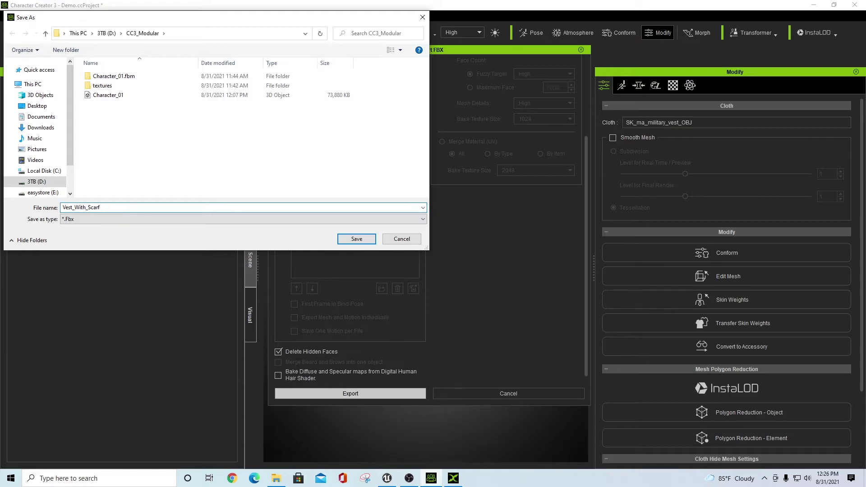
{"action": "left_click", "coordinate": [351, 240]}
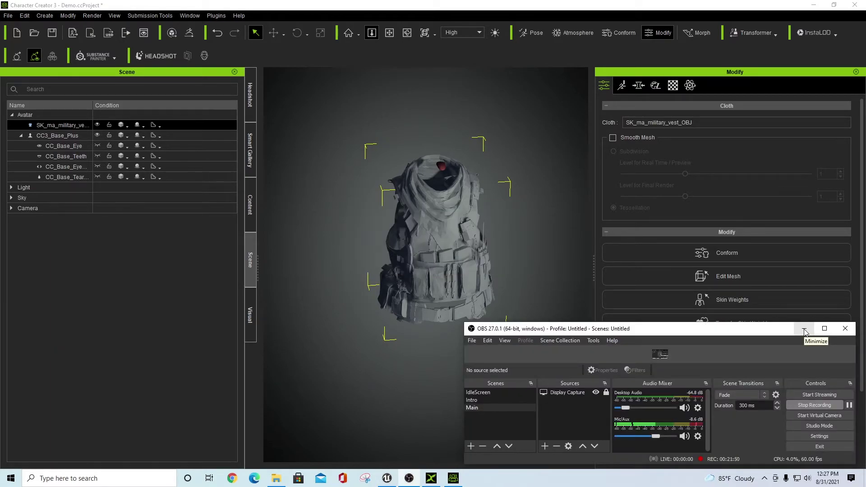
Switch to Unreal Editor and show the full contents of the CC3_Characters folder without the vest search filter
{"action": "left_click", "coordinate": [804, 332]}
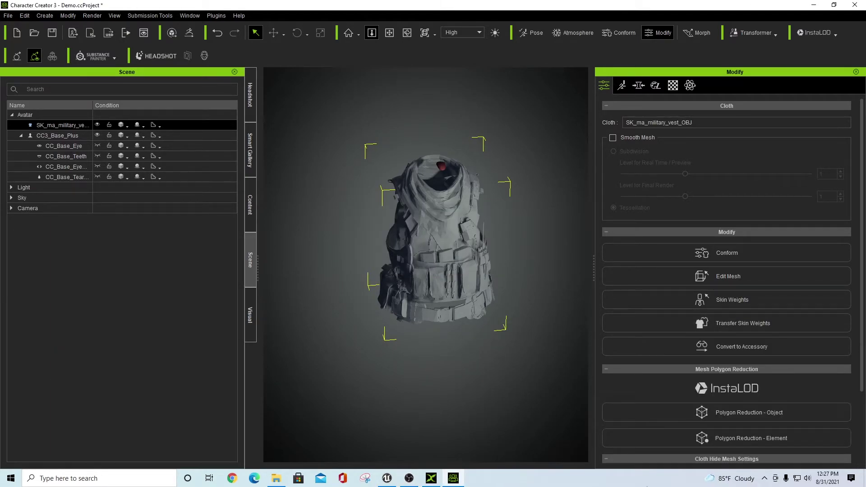
{"action": "left_click", "coordinate": [814, 5]}
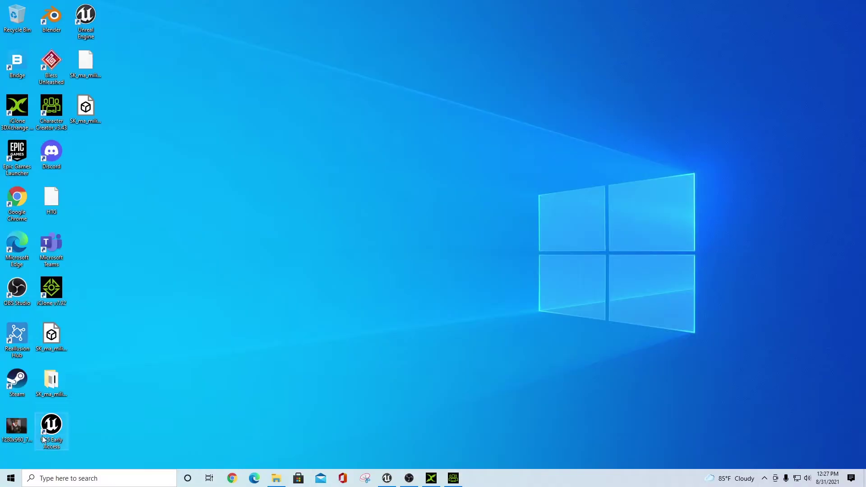
{"action": "left_click", "coordinate": [277, 479]}
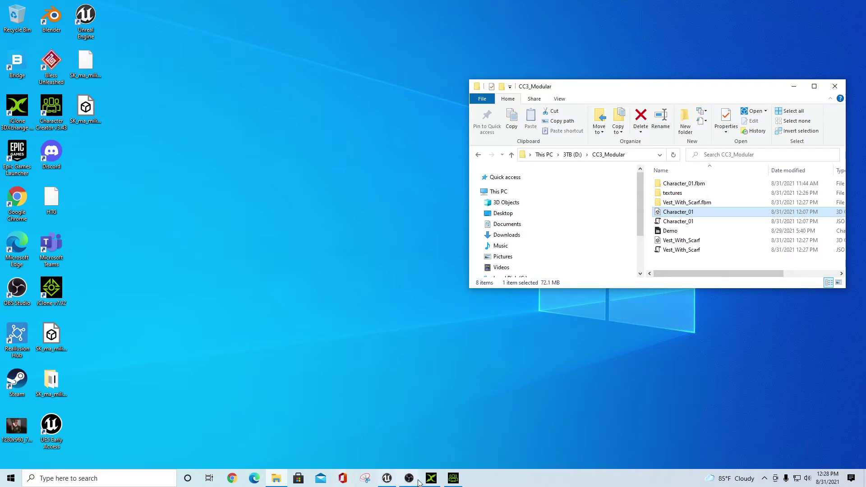
{"action": "left_click", "coordinate": [384, 480]}
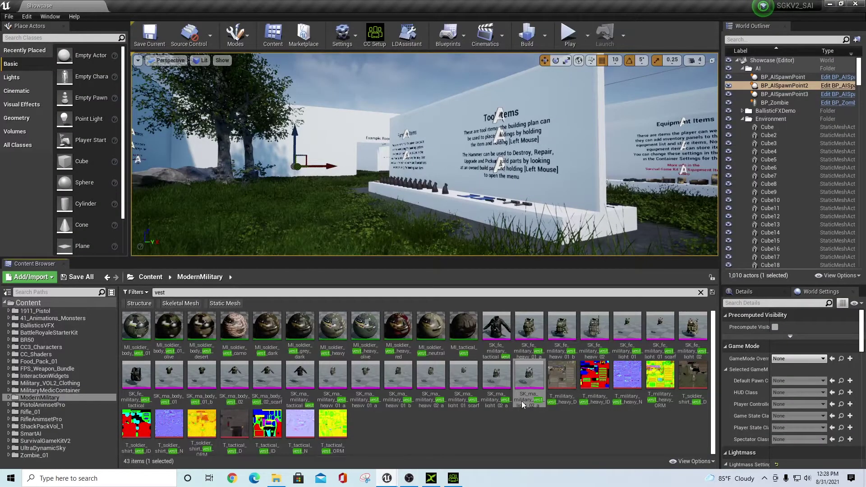
{"action": "left_click", "coordinate": [35, 348]}
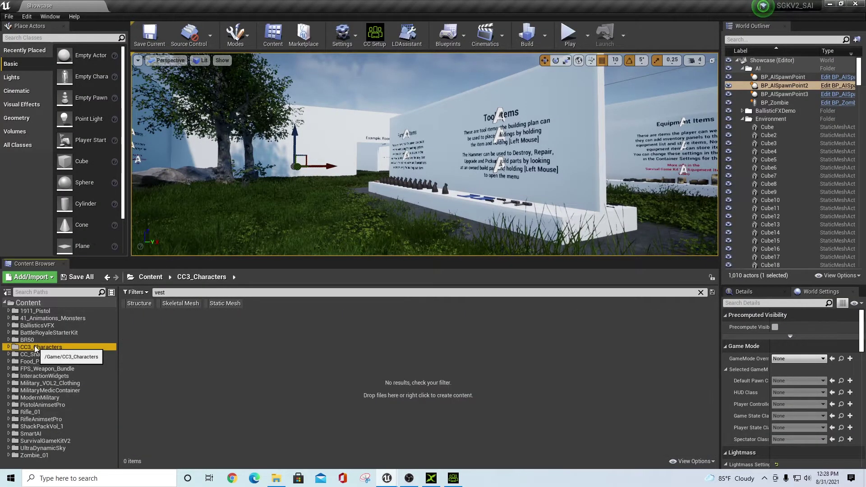
{"action": "left_click", "coordinate": [702, 293]}
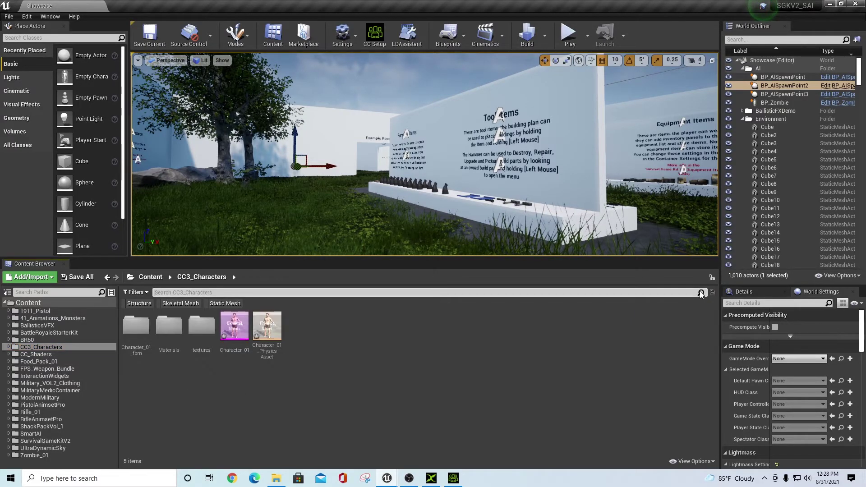
{"action": "right_click", "coordinate": [50, 349]}
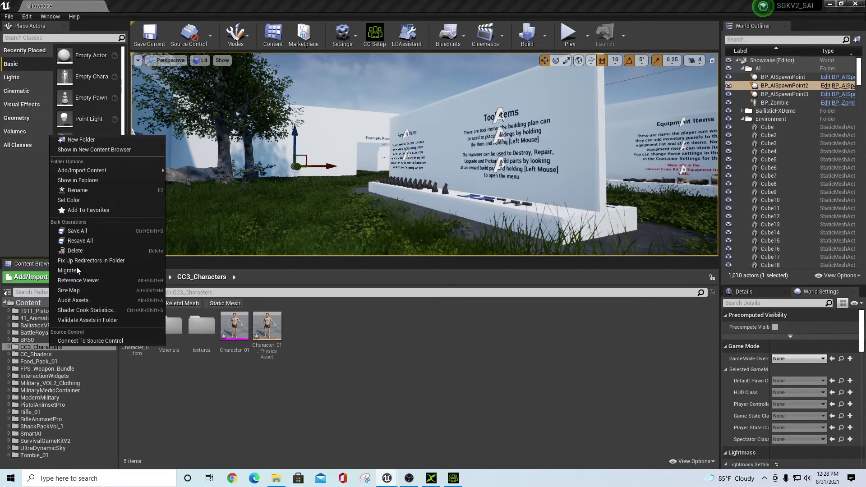
{"action": "left_click", "coordinate": [99, 150]}
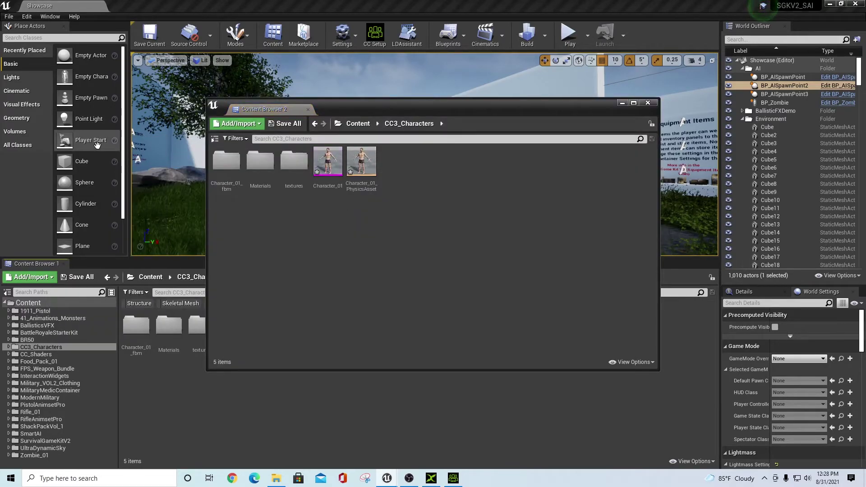
{"action": "left_click", "coordinate": [648, 104]}
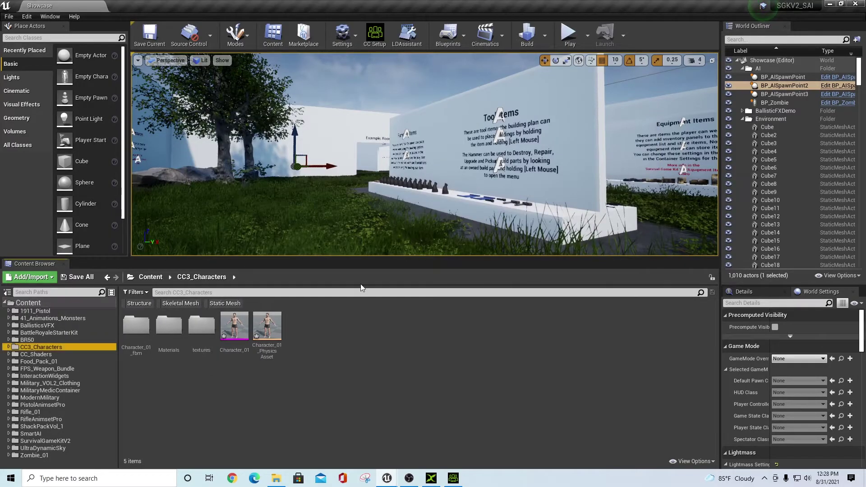
Create a new folder named Attachments inside the CC3_Characters folder
{"action": "right_click", "coordinate": [36, 348]}
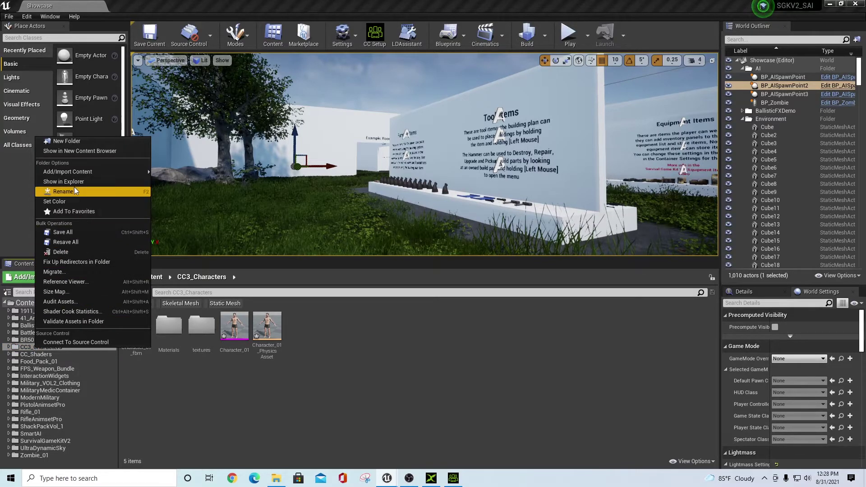
{"action": "left_click", "coordinate": [65, 141]}
{"action": "scroll", "coordinate": [63, 144], "scroll_direction": "down", "scroll_amount": 1}
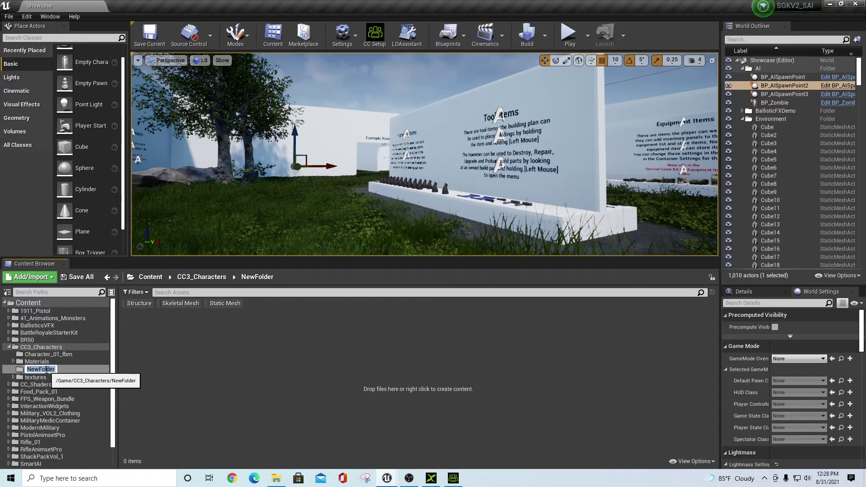
{"action": "type", "text": "Attachments"}
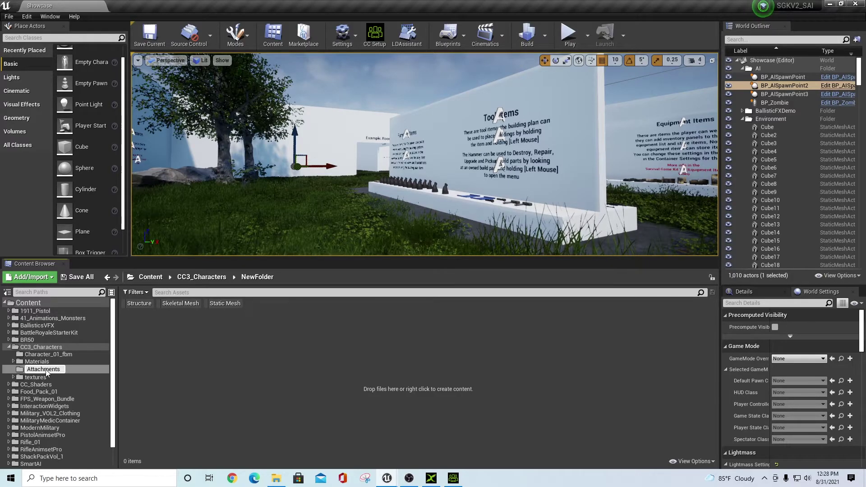
{"action": "key", "text": "Return"}
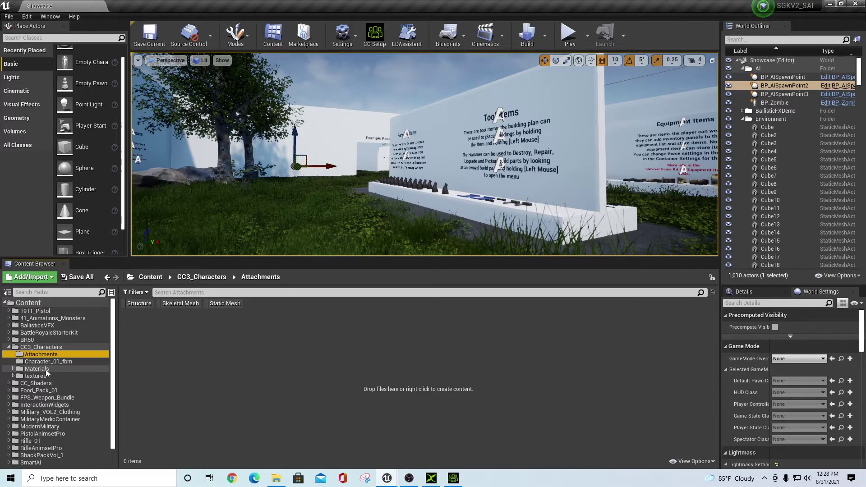
Bring the Vest_With_Scarf FBX from CC3_Modular into the Attachments folder, accepting Character Creator & iClone Auto Setup with the HQ Shader
{"action": "left_click", "coordinate": [276, 478]}
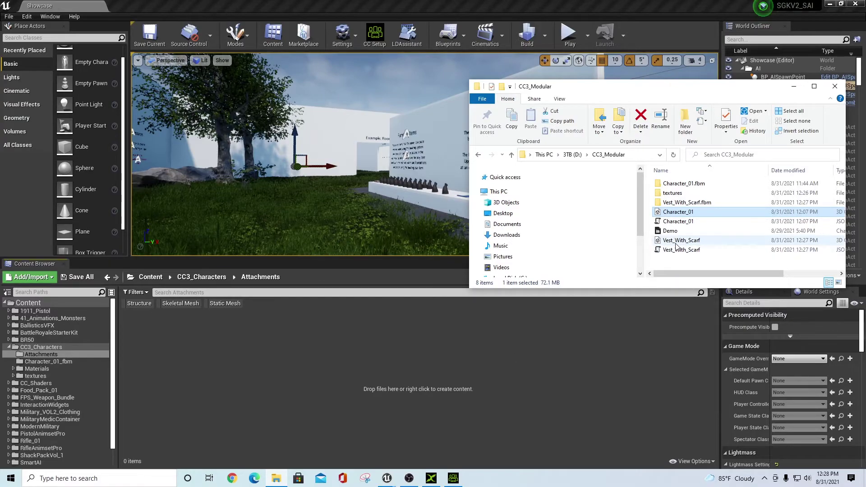
{"action": "left_click_drag", "start_coordinate": [677, 244], "coordinate": [375, 324]}
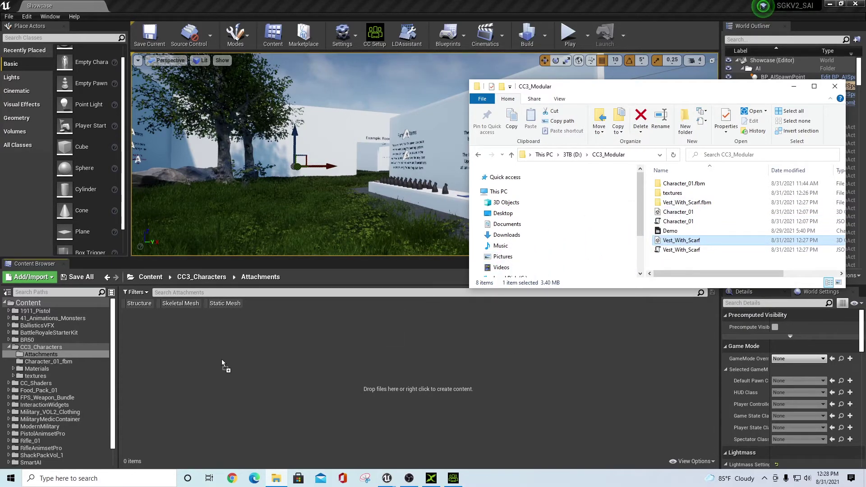
{"action": "left_click_drag", "start_coordinate": [222, 364], "coordinate": [226, 360]}
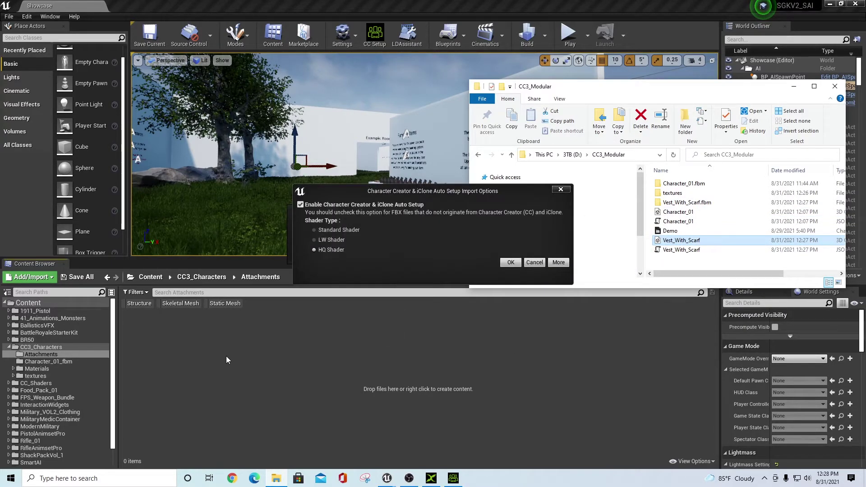
{"action": "left_click", "coordinate": [509, 262]}
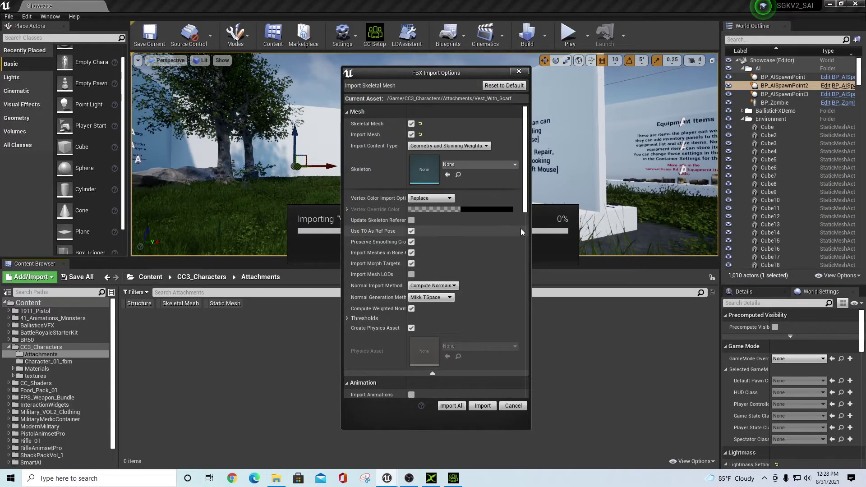
Set the import skeleton to the UE4_Mannequin_Skeleton from SurvivalGameKitV2 and import all of Vest_With_Scarf
{"action": "left_click", "coordinate": [516, 165]}
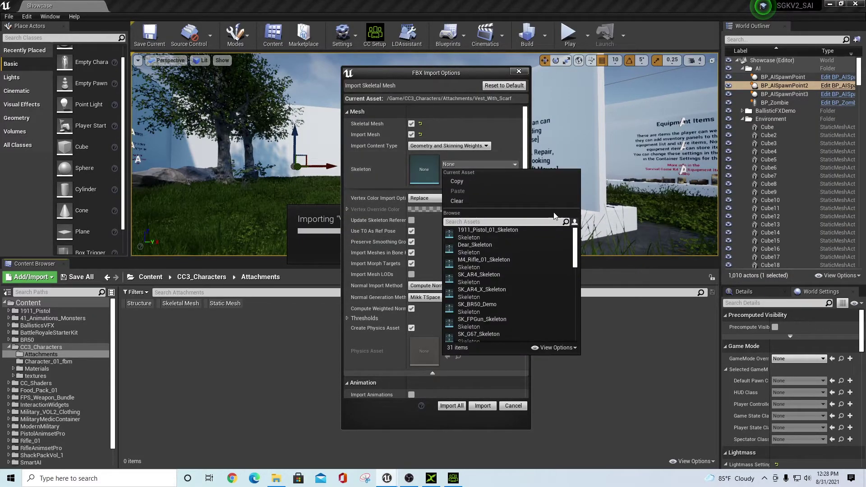
{"action": "left_click_drag", "start_coordinate": [575, 236], "coordinate": [581, 329]}
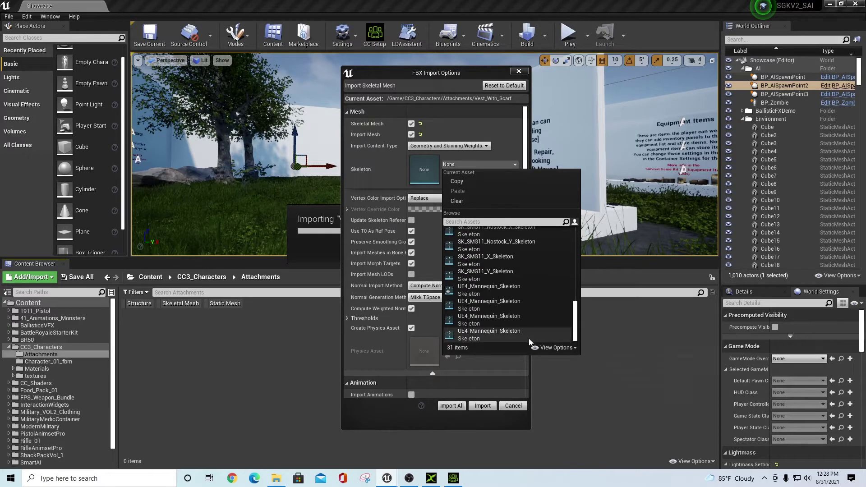
{"action": "mouse_move", "coordinate": [499, 293]}
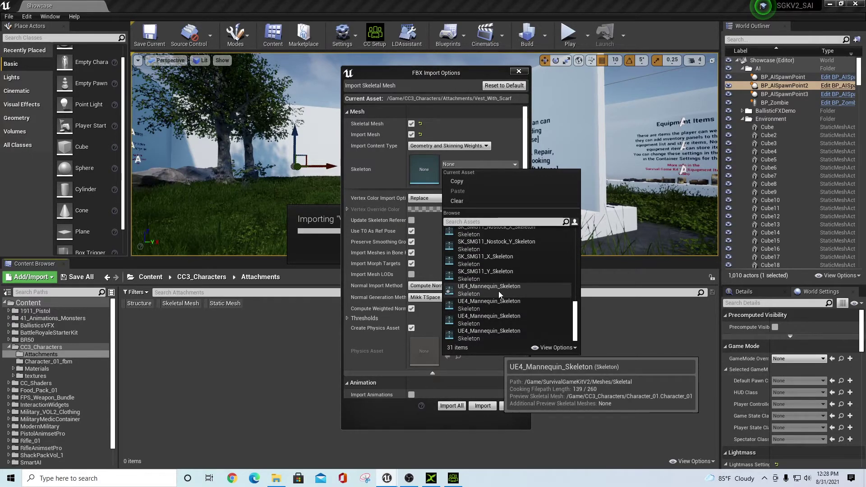
{"action": "left_click", "coordinate": [499, 291]}
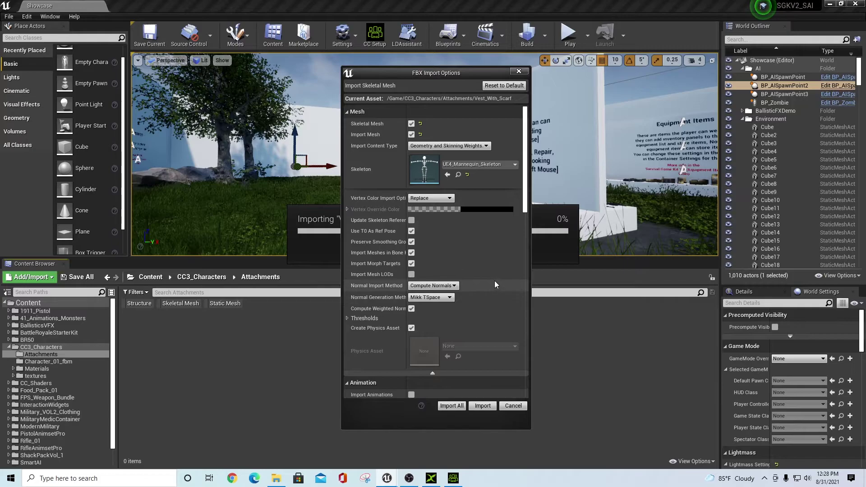
{"action": "scroll", "coordinate": [450, 253], "scroll_direction": "down", "scroll_amount": 5}
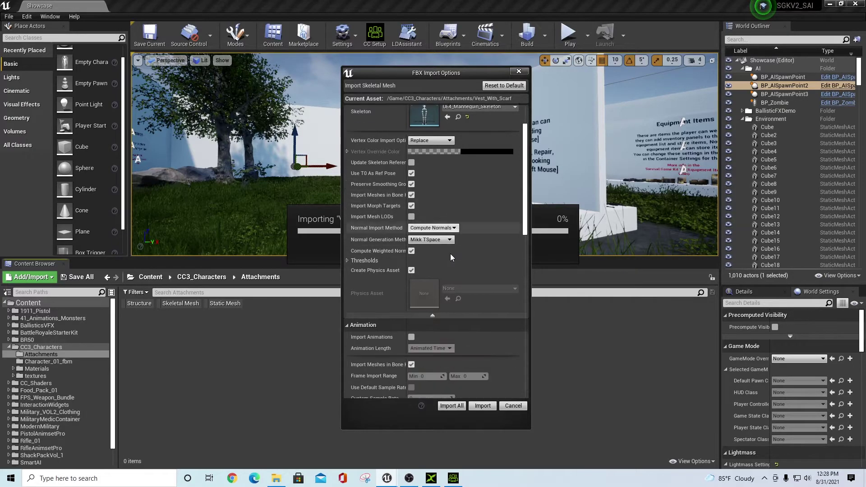
{"action": "scroll", "coordinate": [450, 253], "scroll_direction": "down", "scroll_amount": 6}
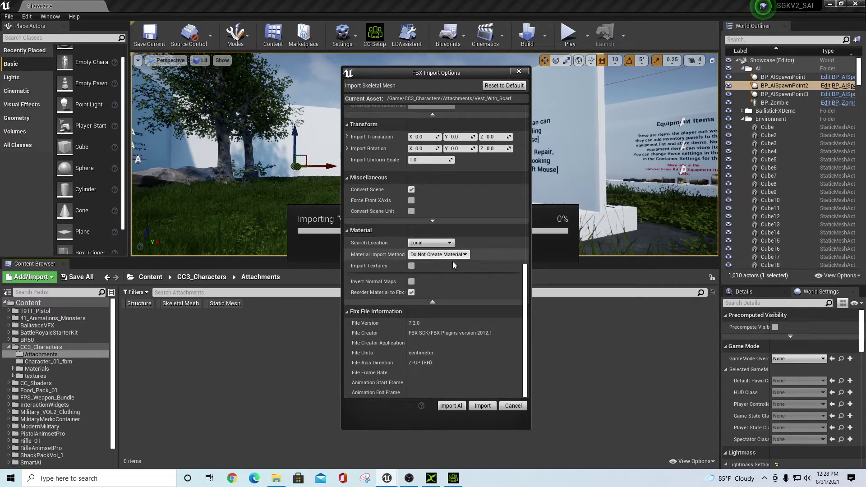
{"action": "left_click", "coordinate": [459, 405]}
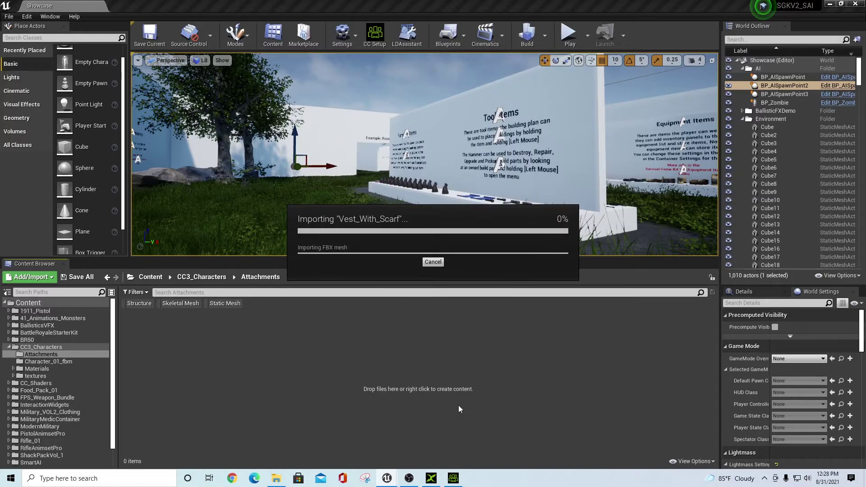
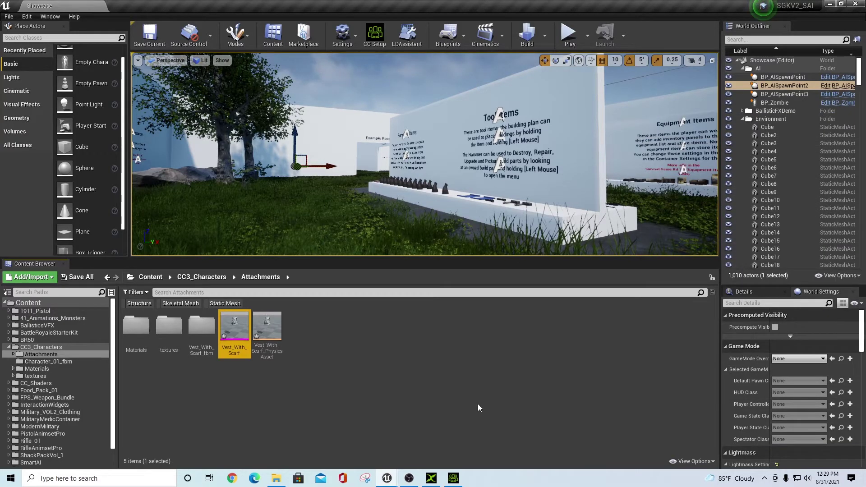
Open the imported Vest_With_Scarf skeletal mesh and review its material slots
{"action": "left_click", "coordinate": [409, 479]}
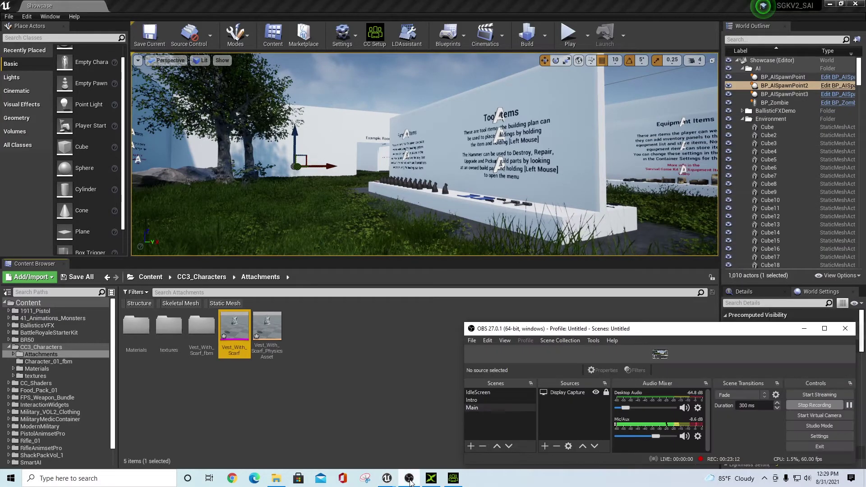
{"action": "left_click", "coordinate": [801, 330]}
{"action": "double_click", "coordinate": [241, 333]}
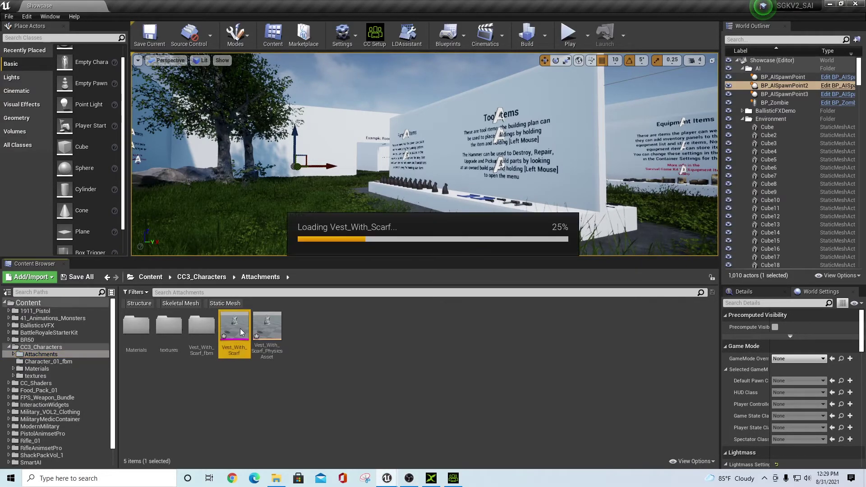
{"action": "scroll", "coordinate": [434, 157], "scroll_direction": "up", "scroll_amount": 3}
{"action": "scroll", "coordinate": [434, 153], "scroll_direction": "down", "scroll_amount": 5}
{"action": "scroll", "coordinate": [434, 154], "scroll_direction": "up", "scroll_amount": 2}
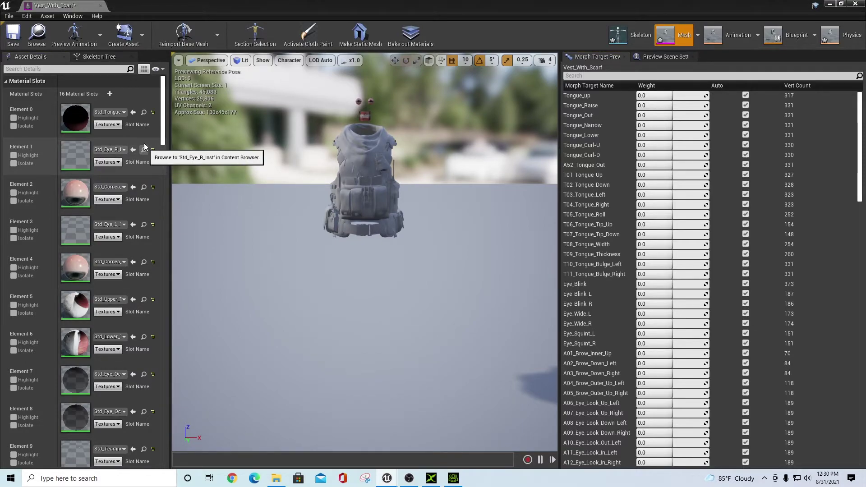
Assign the Std_Eye_R_Inst material to Elements 0, 2, 4, 5, 6, 7 and 8 to hide the leftover eye and mouth parts
{"action": "left_click", "coordinate": [134, 113]}
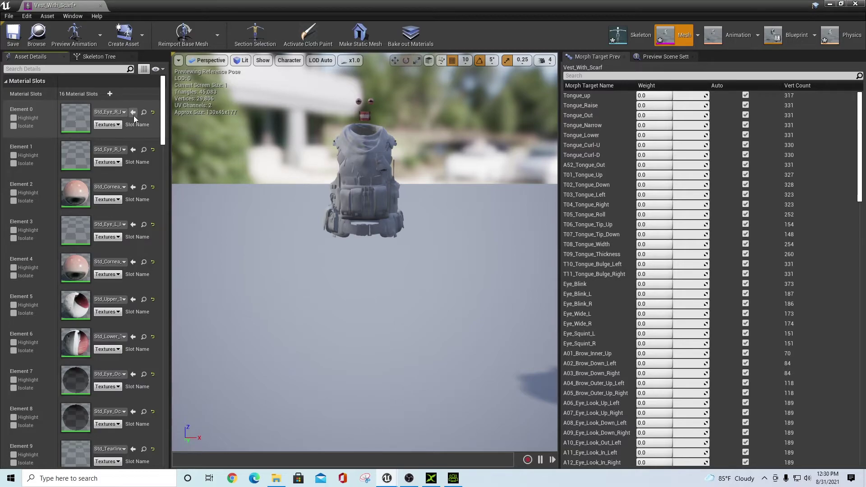
{"action": "left_click", "coordinate": [133, 186]}
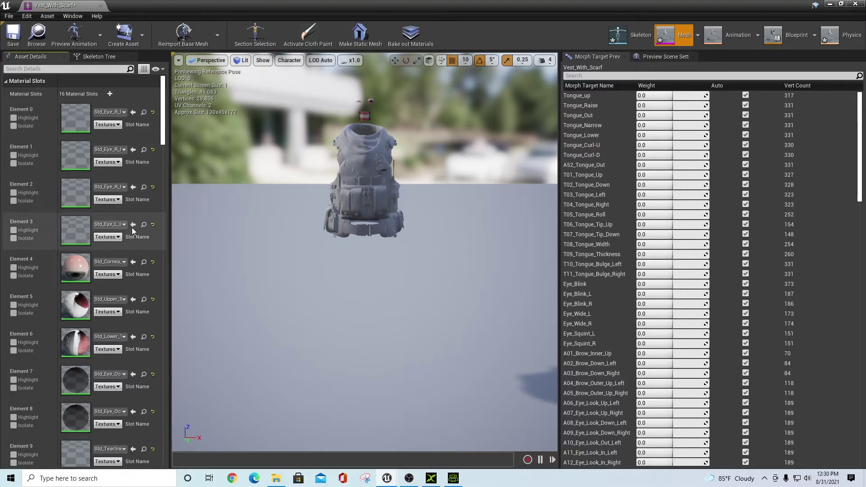
{"action": "left_click", "coordinate": [133, 262]}
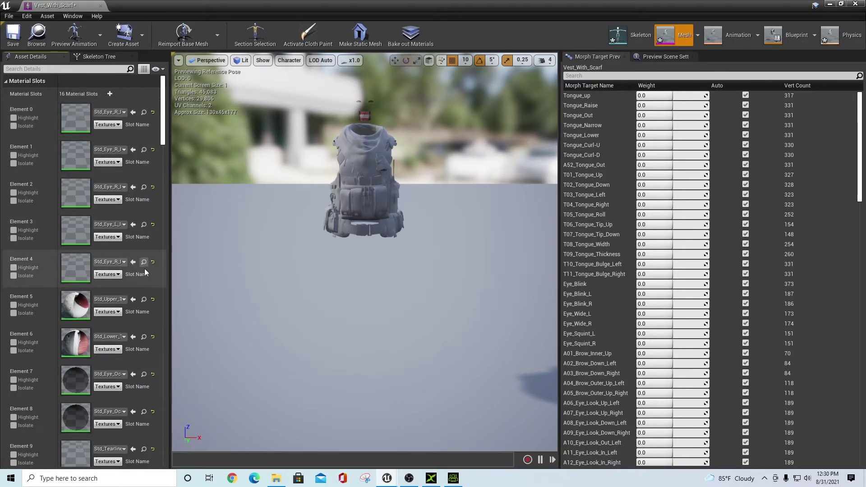
{"action": "left_click", "coordinate": [134, 300]}
{"action": "left_click", "coordinate": [133, 337]}
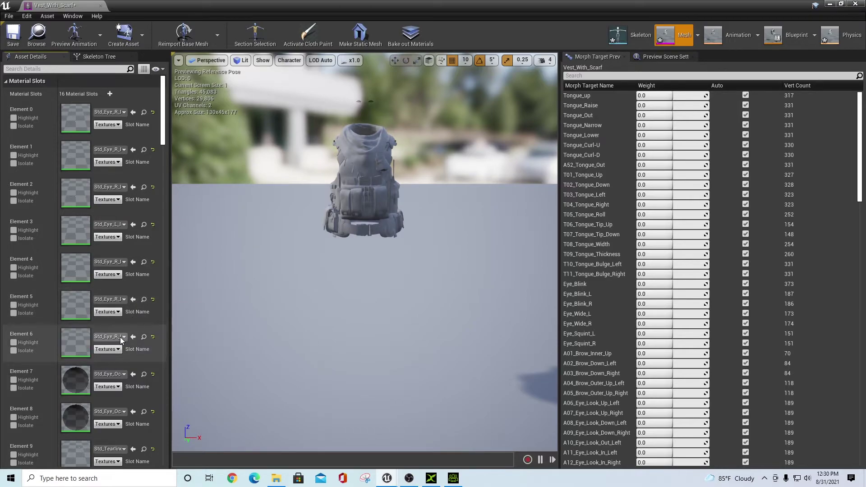
{"action": "left_click", "coordinate": [133, 375]}
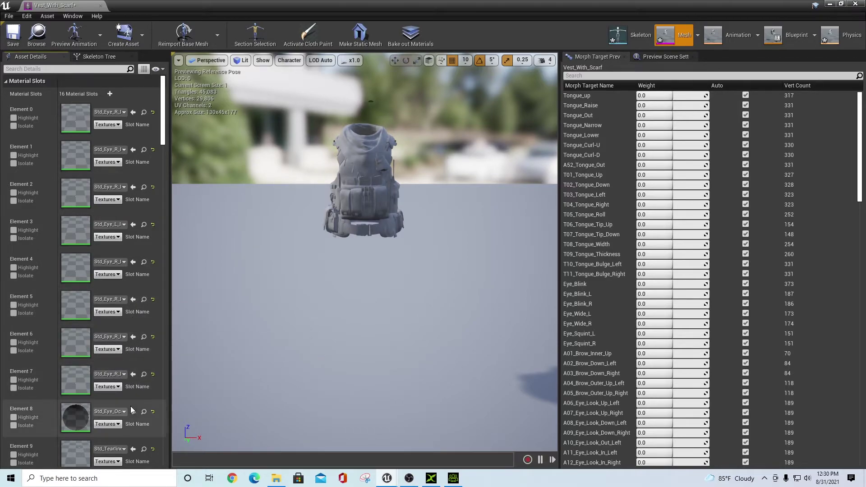
{"action": "left_click", "coordinate": [134, 412]}
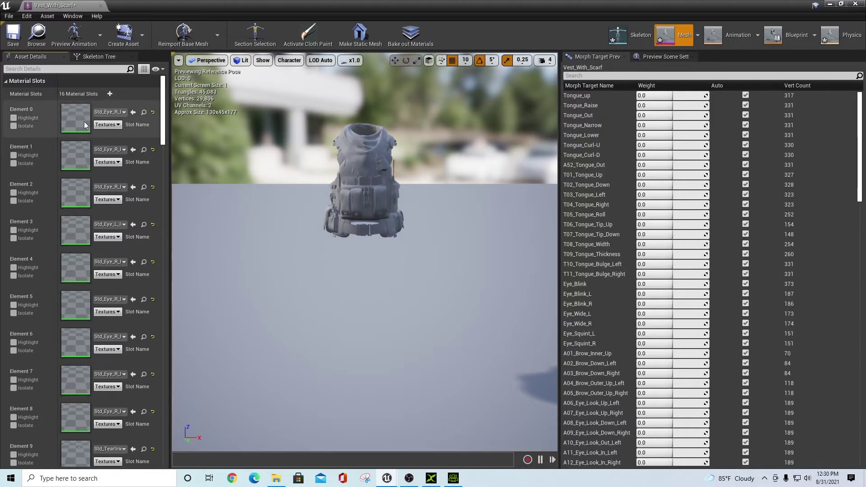
{"action": "scroll", "coordinate": [130, 275], "scroll_direction": "down", "scroll_amount": 5}
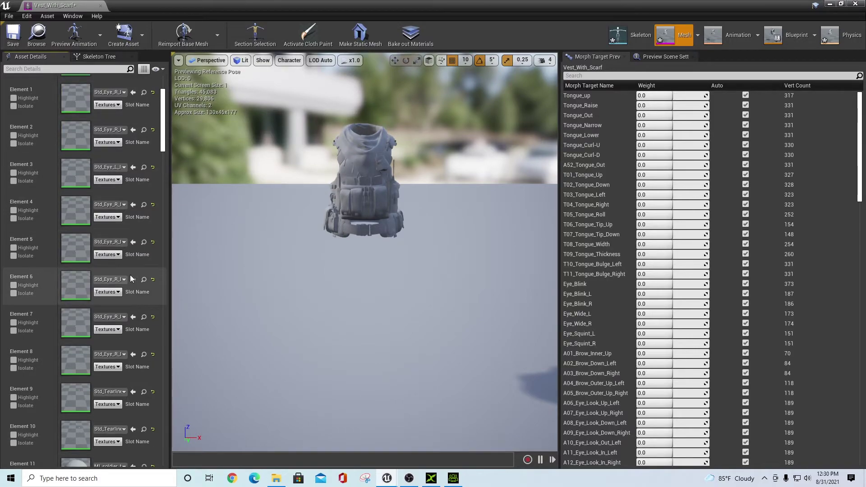
Assign the MI_soldier_body_vest_01 material to Element 11 and MI_military_tactical_belt to Element 12 of the vest mesh
{"action": "scroll", "coordinate": [130, 275], "scroll_direction": "down", "scroll_amount": 1}
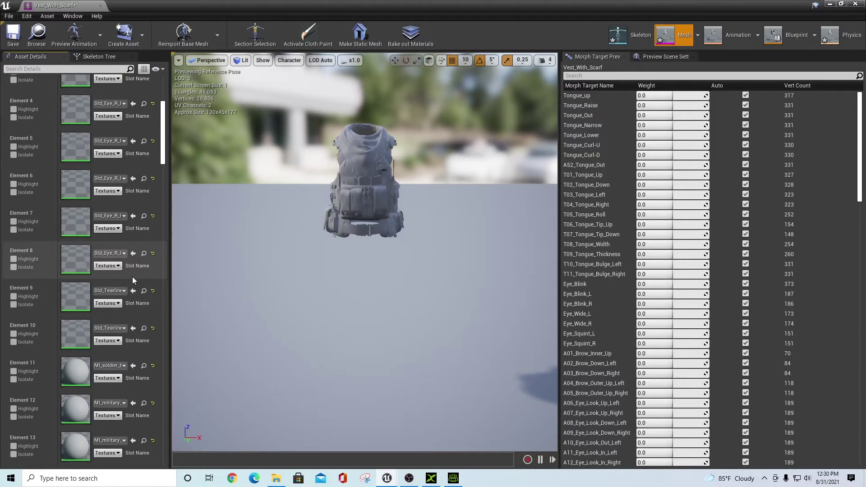
{"action": "scroll", "coordinate": [135, 300], "scroll_direction": "down", "scroll_amount": 3}
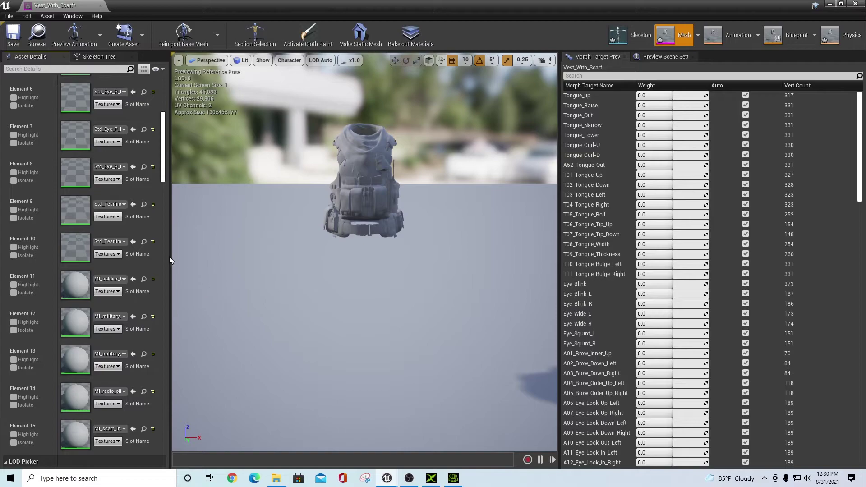
{"action": "scroll", "coordinate": [119, 267], "scroll_direction": "up", "scroll_amount": 8}
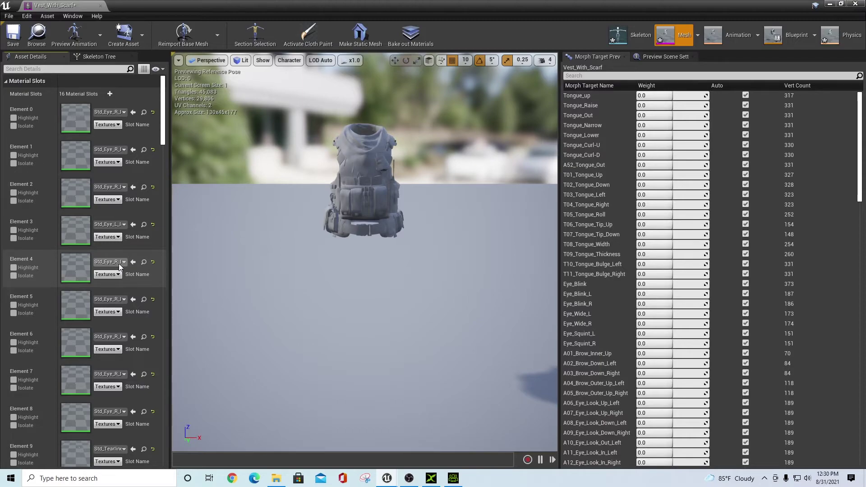
{"action": "scroll", "coordinate": [141, 270], "scroll_direction": "down", "scroll_amount": 5}
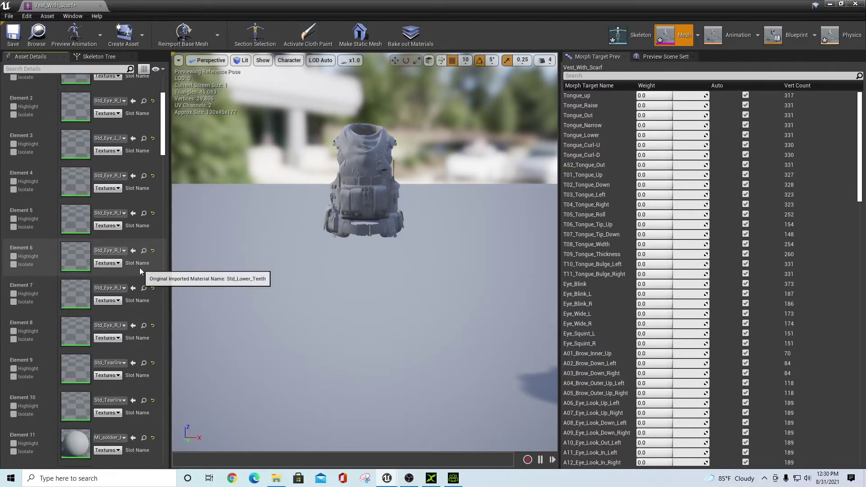
{"action": "scroll", "coordinate": [140, 271], "scroll_direction": "down", "scroll_amount": 3}
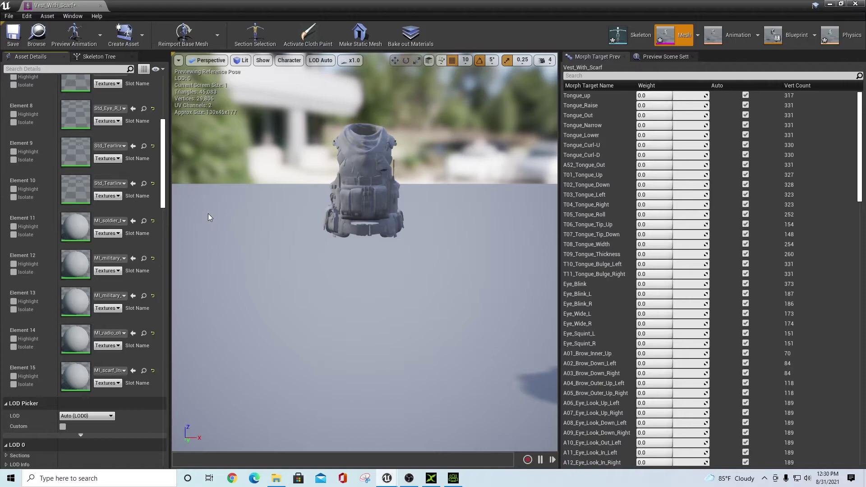
{"action": "scroll", "coordinate": [147, 191], "scroll_direction": "down", "scroll_amount": 1}
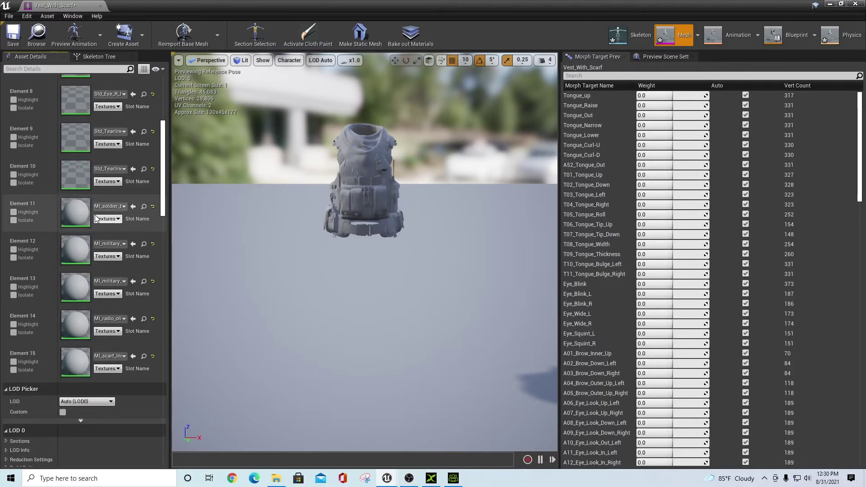
{"action": "left_click", "coordinate": [124, 207]}
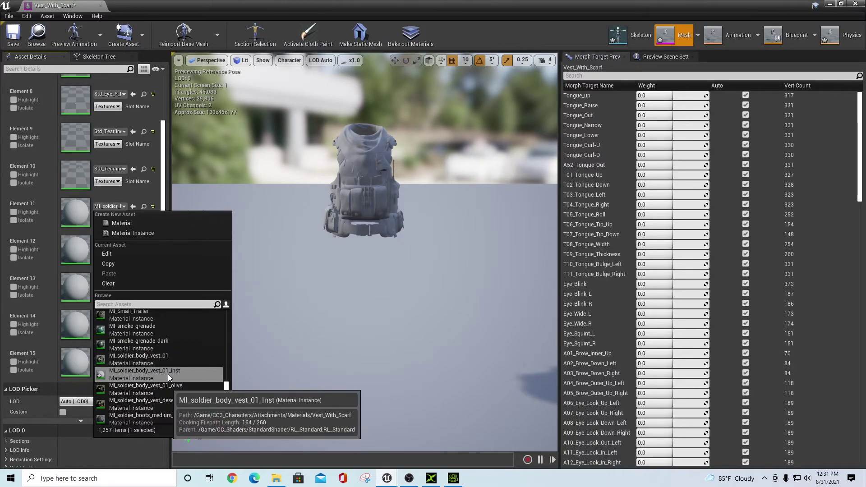
{"action": "left_click", "coordinate": [153, 361]}
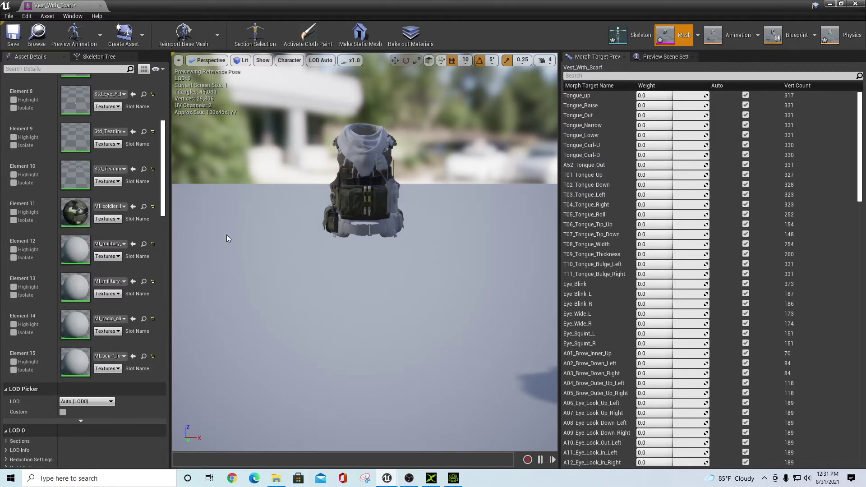
{"action": "left_click", "coordinate": [124, 245]}
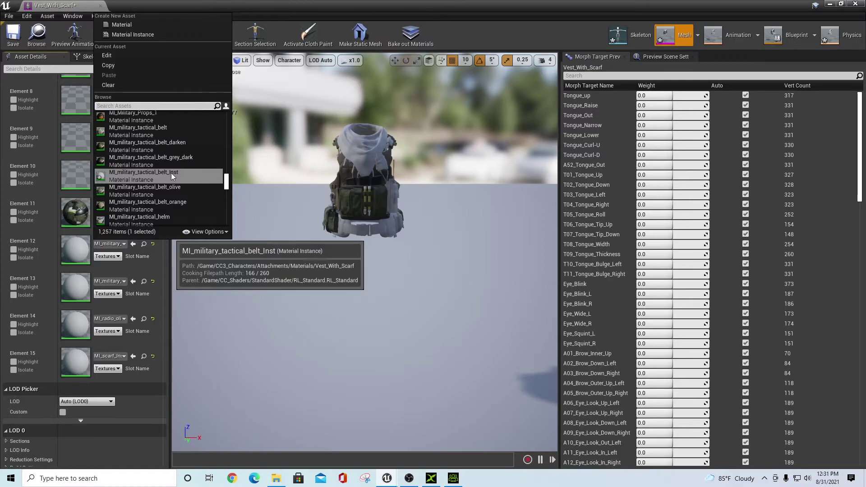
{"action": "left_click", "coordinate": [145, 130]}
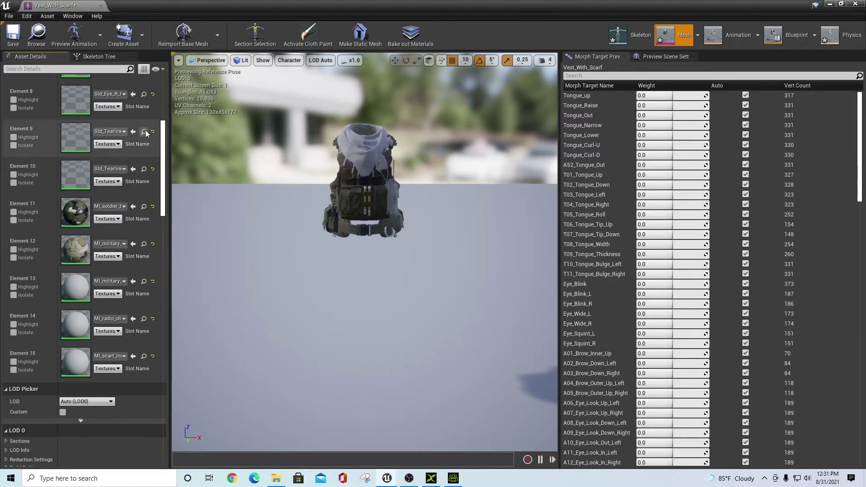
Assign MI_military_backpack to Element 13, MI_radio_olive to Element 14 and MI_scarf to Element 15
{"action": "left_click", "coordinate": [120, 282]}
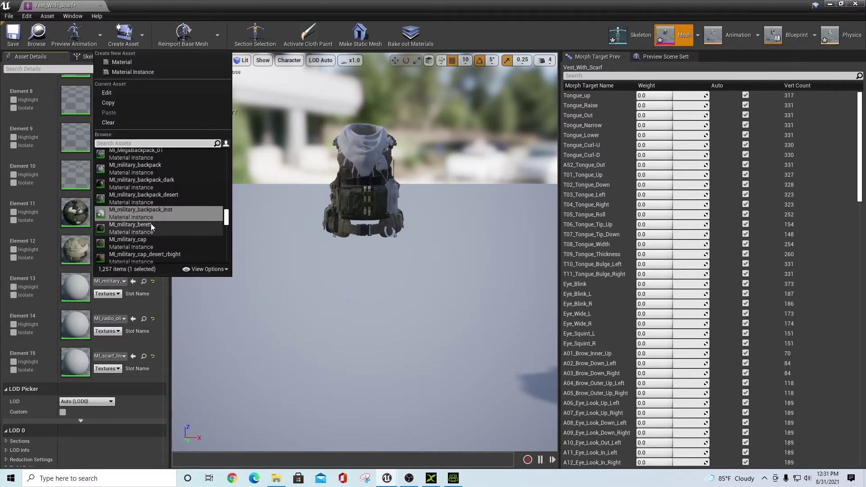
{"action": "left_click", "coordinate": [136, 169]}
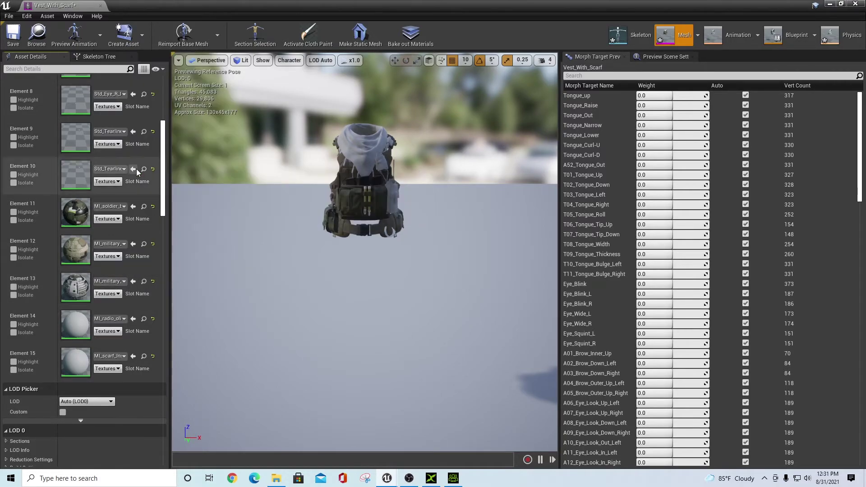
{"action": "left_click", "coordinate": [120, 319]}
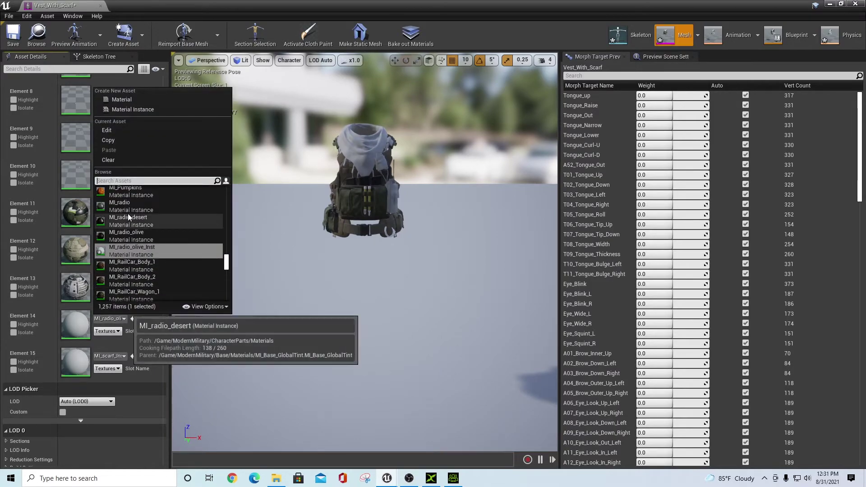
{"action": "left_click", "coordinate": [129, 231]}
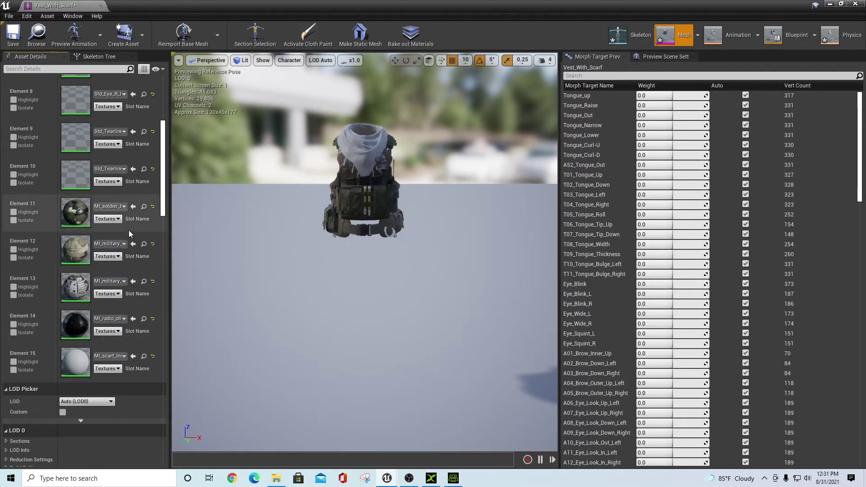
{"action": "left_click", "coordinate": [110, 357]}
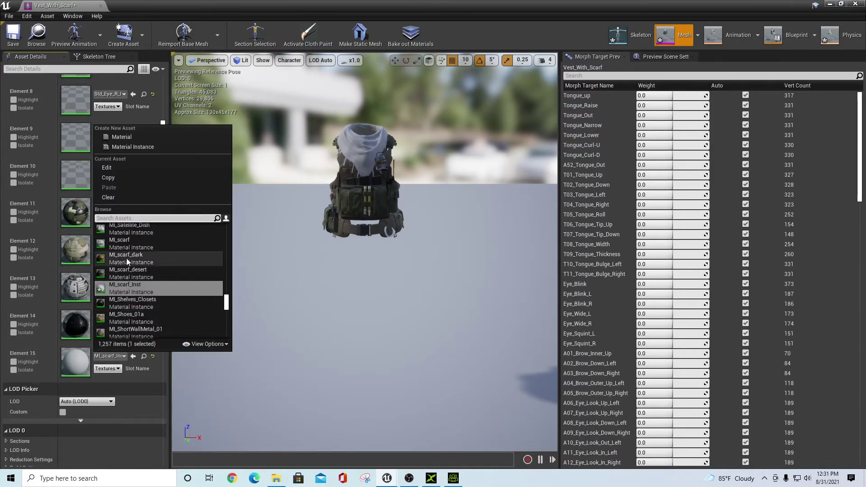
{"action": "left_click", "coordinate": [121, 243]}
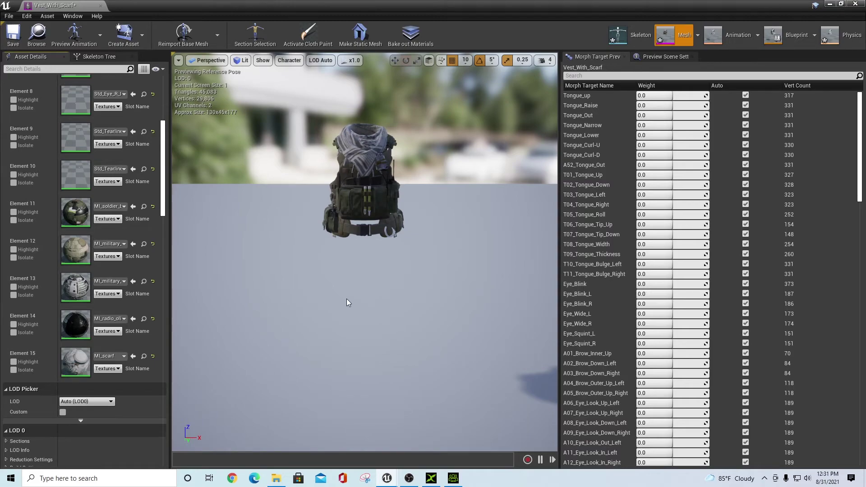
Display the All Hierarchy bone drawing over the vest mesh to check its skeleton
{"action": "mouse_move", "coordinate": [429, 256]}
{"action": "right_mouse_down", "text": "alt"}
{"action": "mouse_move", "coordinate": [432, 282]}
{"action": "mouse_move", "coordinate": [430, 261]}
{"action": "right_mouse_up", "text": "alt"}
{"action": "left_click_drag", "start_coordinate": [430, 257], "coordinate": [187, 327], "text": "alt"}
{"action": "left_click_drag", "start_coordinate": [502, 213], "coordinate": [250, 167], "text": "alt"}
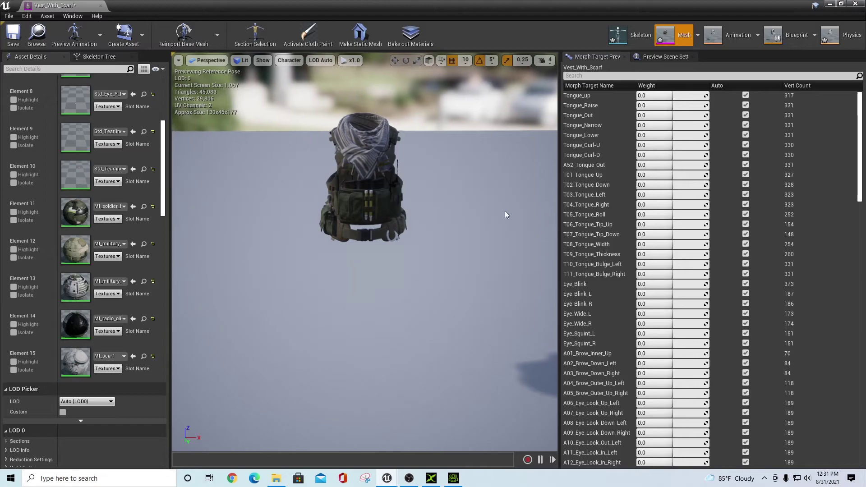
{"action": "left_click", "coordinate": [263, 61]}
{"action": "left_click", "coordinate": [283, 63]}
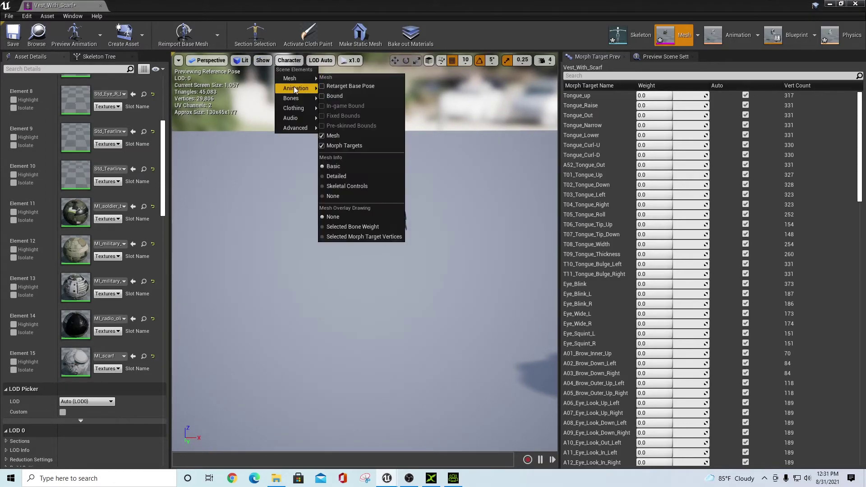
{"action": "mouse_move", "coordinate": [293, 98]}
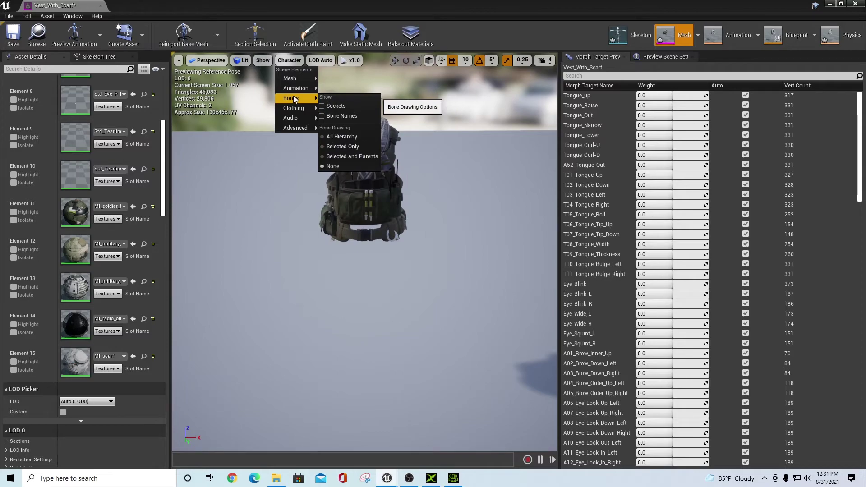
{"action": "left_click", "coordinate": [336, 136]}
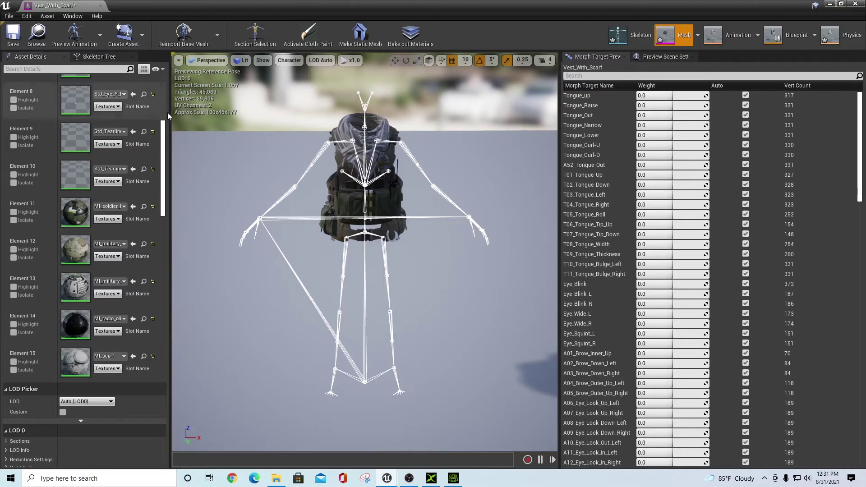
Set the bone drawing back to None, and save and close the Vest_With_Scarf mesh
{"action": "left_click", "coordinate": [290, 60]}
{"action": "mouse_move", "coordinate": [297, 97]}
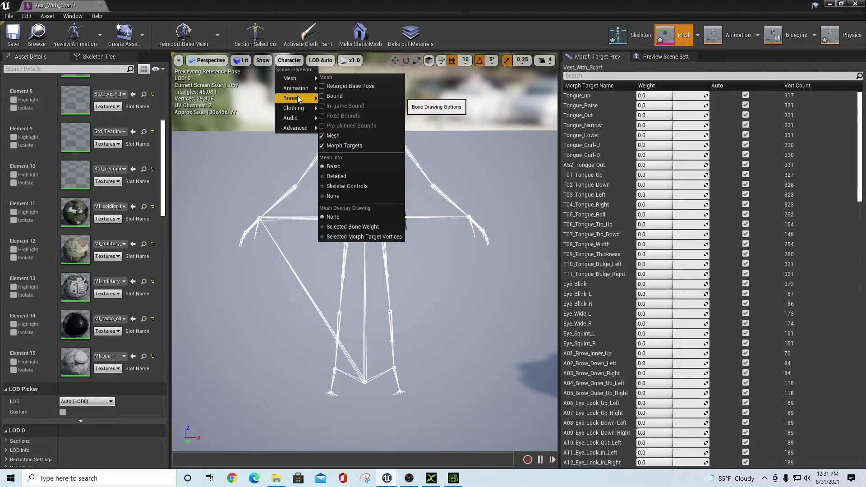
{"action": "left_click", "coordinate": [332, 166]}
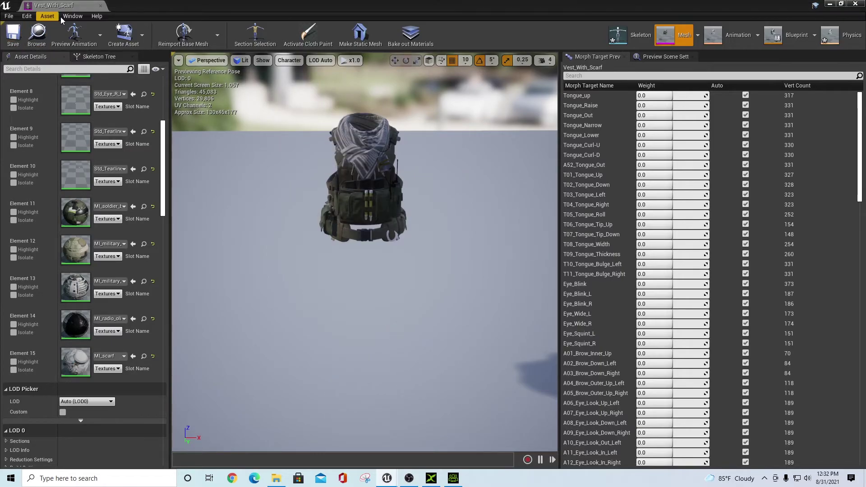
{"action": "left_click", "coordinate": [100, 5]}
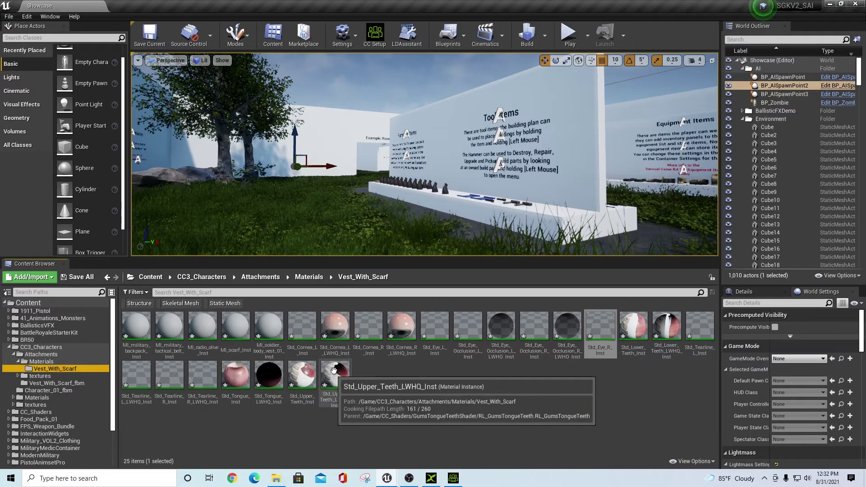
Review the imported vest assets in the Attachments folder of CC3_Characters and collapse the folder tree
{"action": "left_click", "coordinate": [43, 362]}
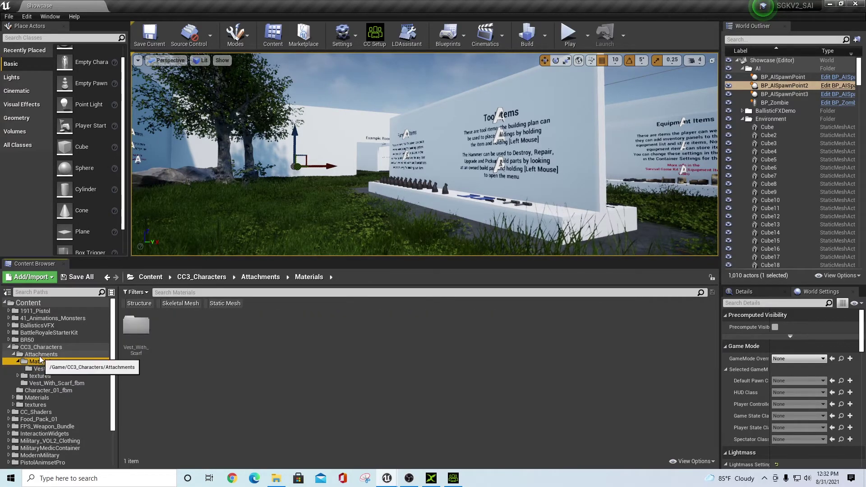
{"action": "left_click", "coordinate": [38, 354]}
{"action": "left_click", "coordinate": [11, 348]}
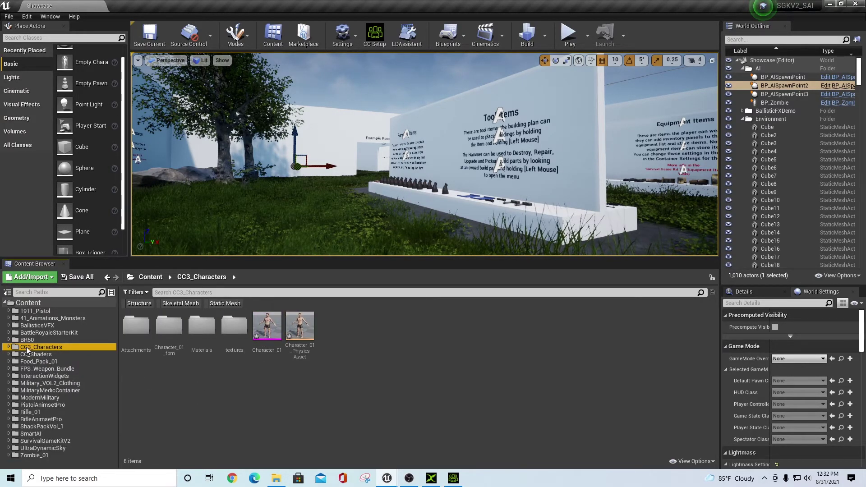
{"action": "left_click", "coordinate": [42, 348]}
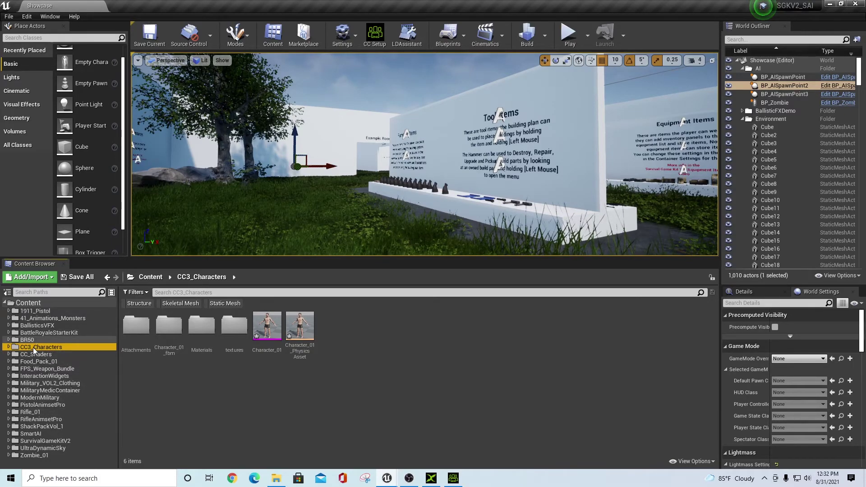
{"action": "left_click", "coordinate": [9, 348]}
{"action": "left_click", "coordinate": [25, 355]}
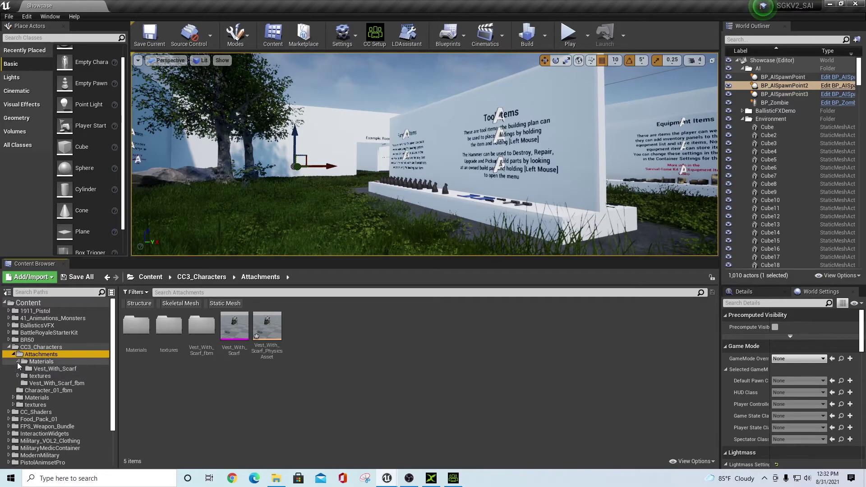
{"action": "left_click", "coordinate": [18, 361]}
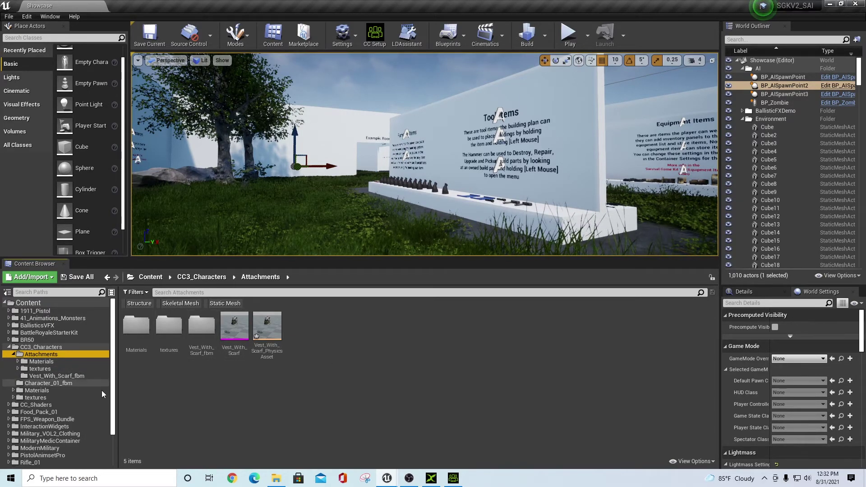
{"action": "left_click", "coordinate": [11, 347]}
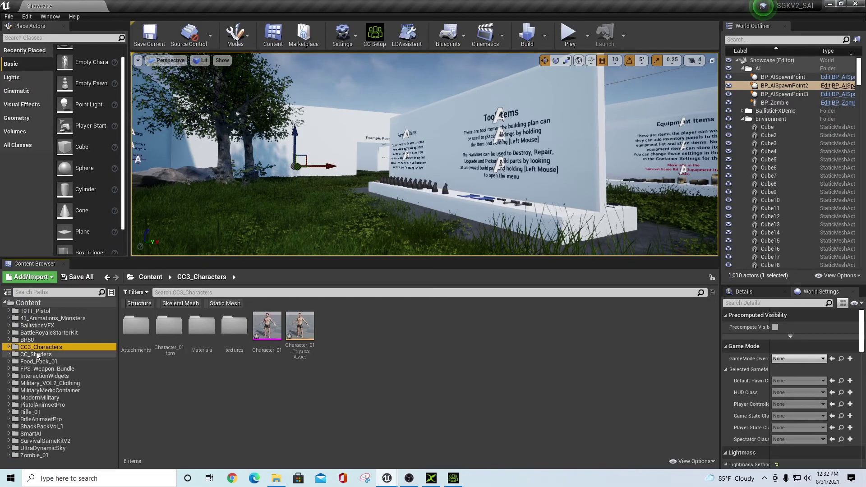
Search the SurvivalGameKitV2 folder for "character" and open the BP_SGKMasterCharacter blueprint
{"action": "left_click", "coordinate": [183, 292]}
{"action": "type", "text": "character"}
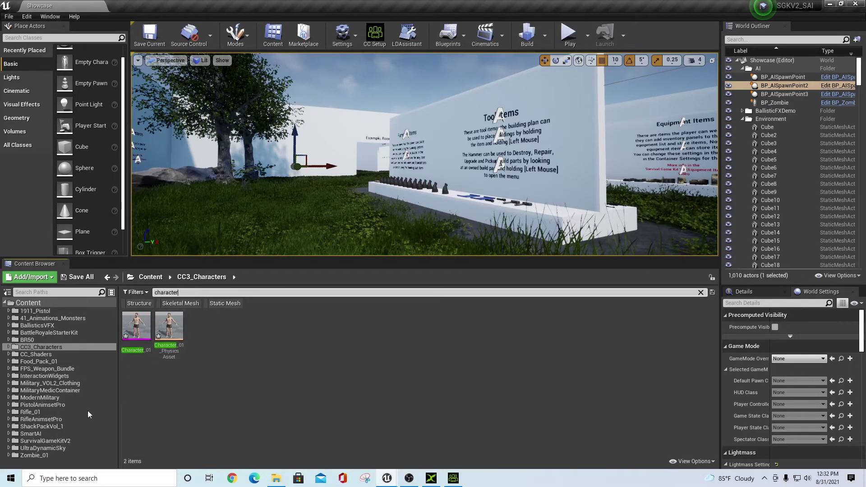
{"action": "left_click", "coordinate": [42, 442]}
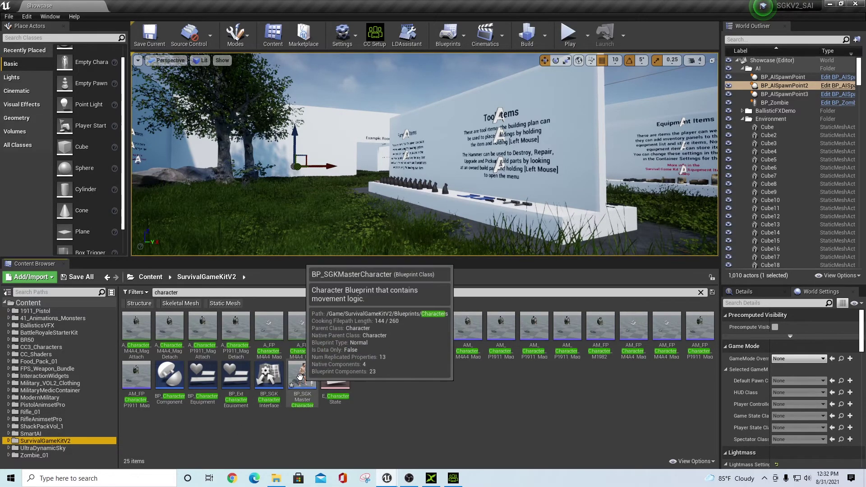
{"action": "double_click", "coordinate": [317, 378]}
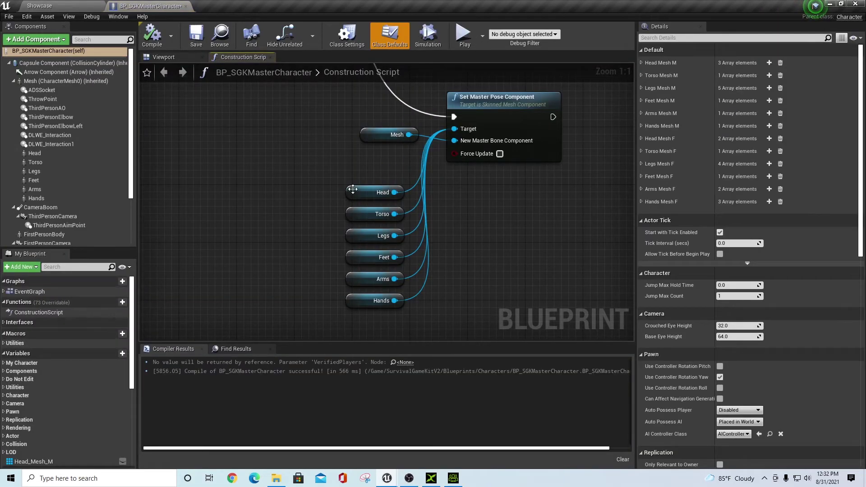
Assign the Vest_With_Scarf skeletal mesh to the character's Torso component
{"action": "scroll", "coordinate": [345, 188], "scroll_direction": "down", "scroll_amount": 2}
{"action": "scroll", "coordinate": [345, 189], "scroll_direction": "up", "scroll_amount": 1}
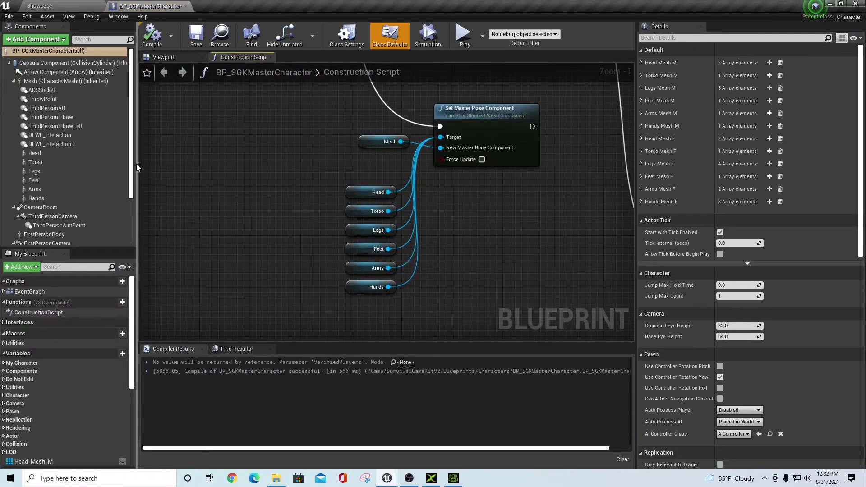
{"action": "left_click", "coordinate": [165, 58]}
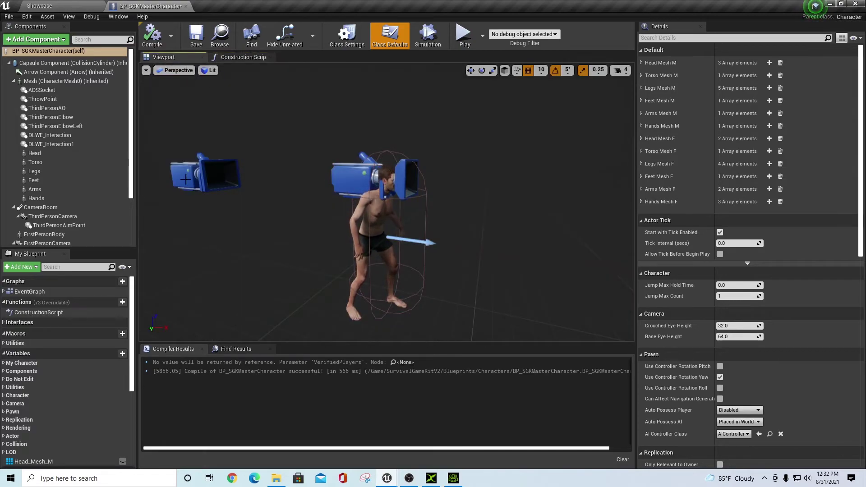
{"action": "left_click", "coordinate": [42, 165]}
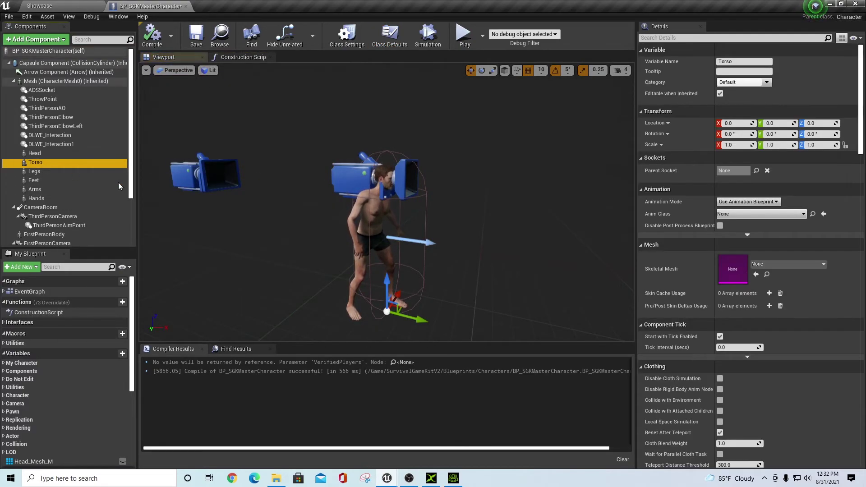
{"action": "left_click", "coordinate": [816, 266]}
{"action": "type", "text": "vest"}
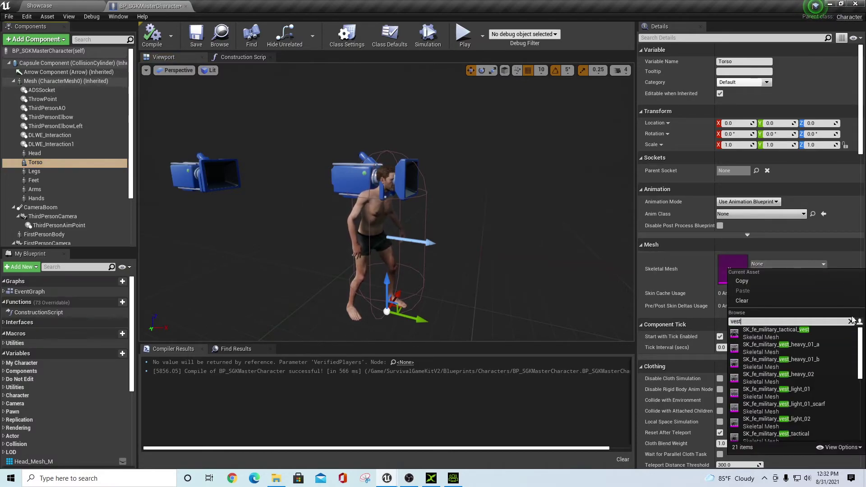
{"action": "scroll", "coordinate": [794, 384], "scroll_direction": "down", "scroll_amount": 5}
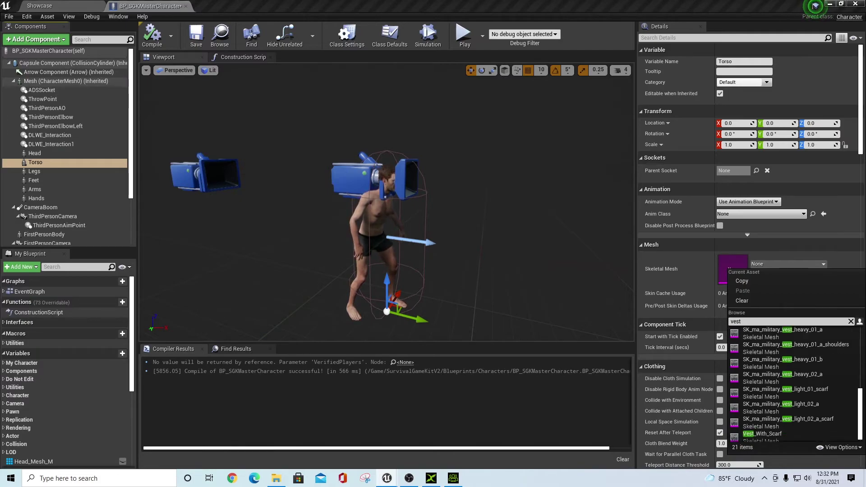
{"action": "left_click", "coordinate": [762, 433]}
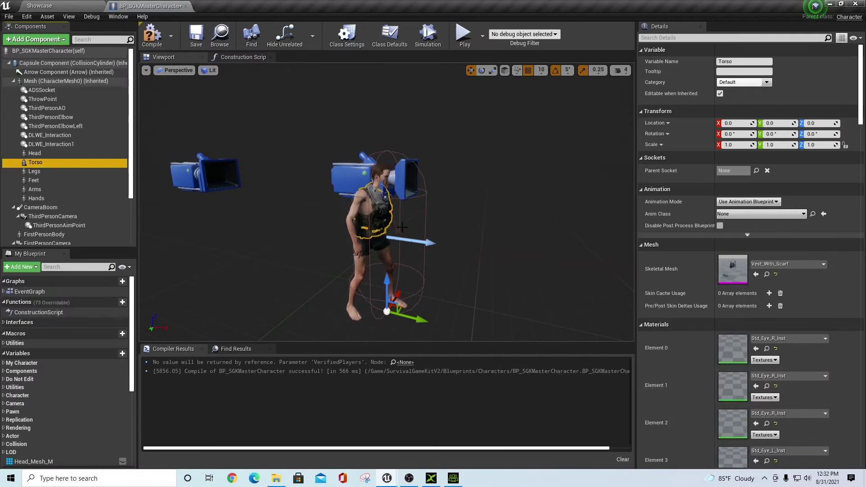
Rearrange the body-part and Mesh nodes around Set Master Pose Component in the Construction Script, and compile the blueprint
{"action": "left_click", "coordinate": [233, 57]}
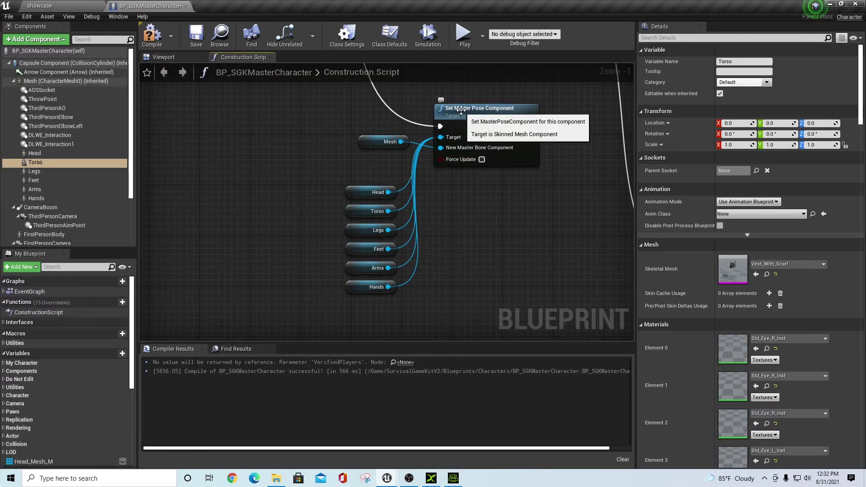
{"action": "left_click_drag", "start_coordinate": [363, 142], "coordinate": [469, 217]}
{"action": "left_click_drag", "start_coordinate": [335, 169], "coordinate": [393, 282]}
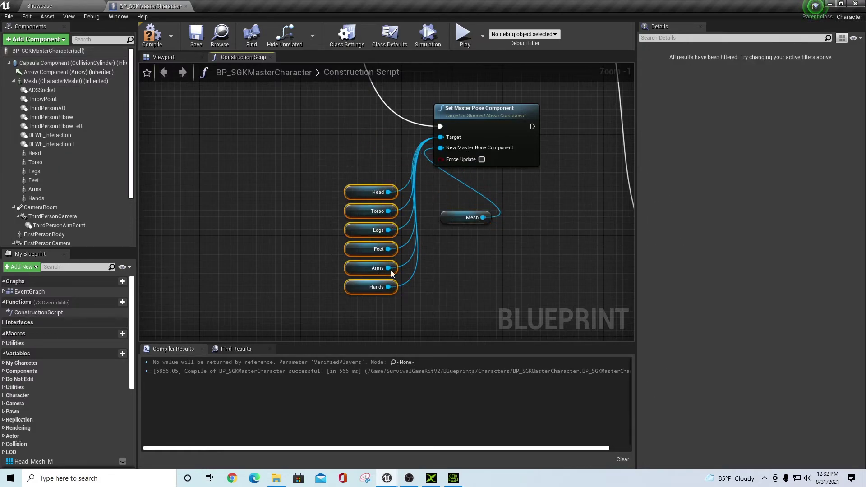
{"action": "left_click_drag", "start_coordinate": [361, 195], "coordinate": [317, 113]}
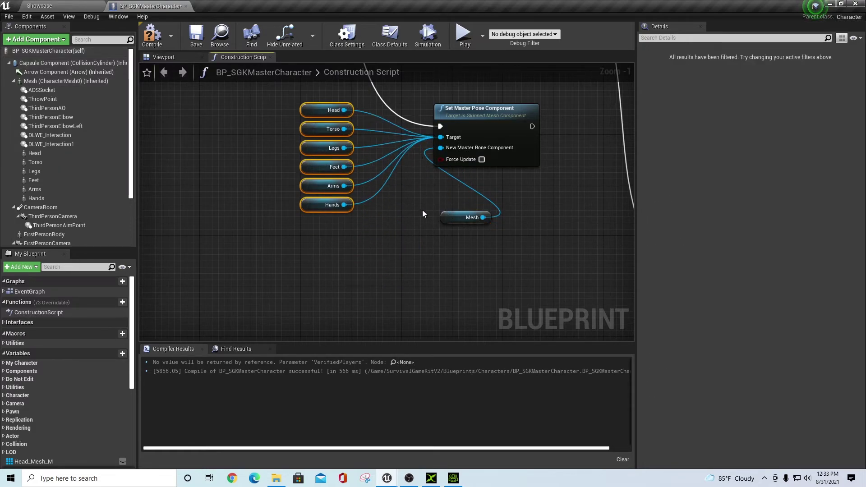
{"action": "left_click_drag", "start_coordinate": [493, 217], "coordinate": [426, 210]}
{"action": "right_click_drag", "start_coordinate": [447, 207], "coordinate": [434, 297]}
{"action": "scroll", "coordinate": [373, 226], "scroll_direction": "down", "scroll_amount": 1}
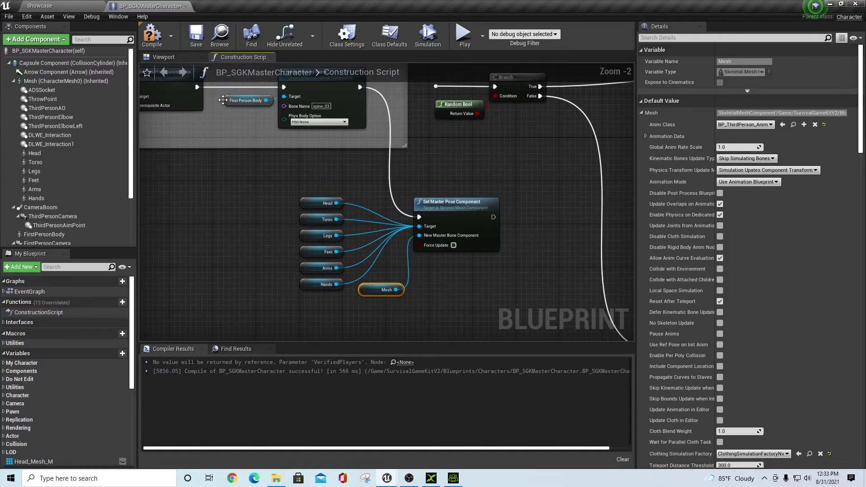
{"action": "left_click", "coordinate": [152, 36]}
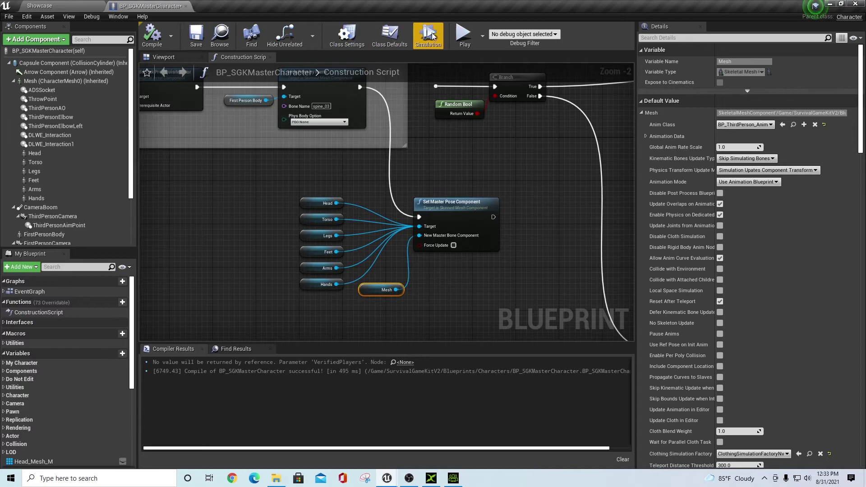
Play the Showcase level in full screen and take control of the character
{"action": "left_click", "coordinate": [86, 12]}
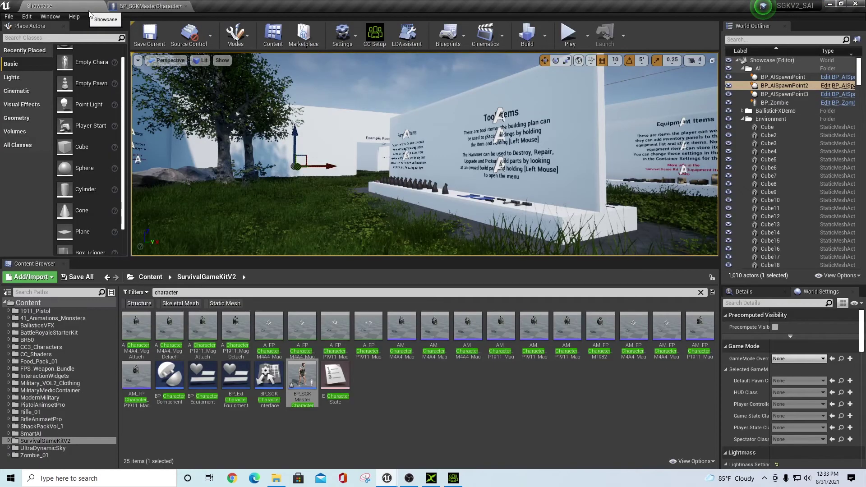
{"action": "left_click", "coordinate": [307, 141]}
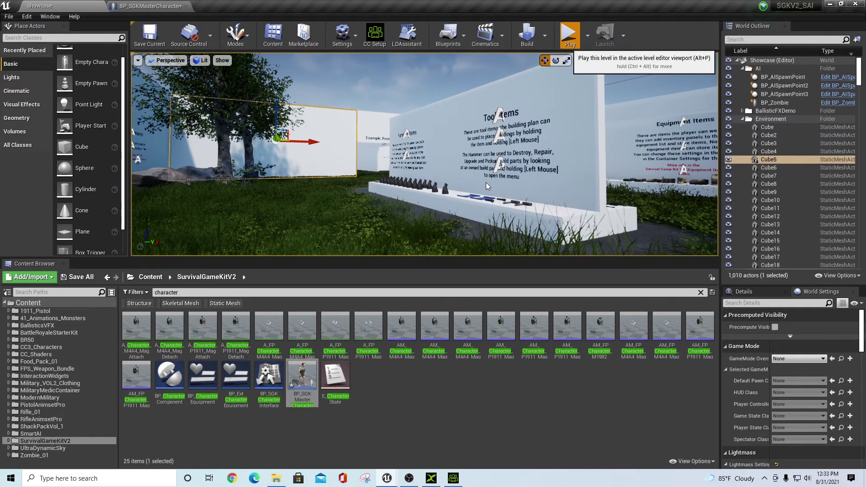
{"action": "key", "text": "F11"}
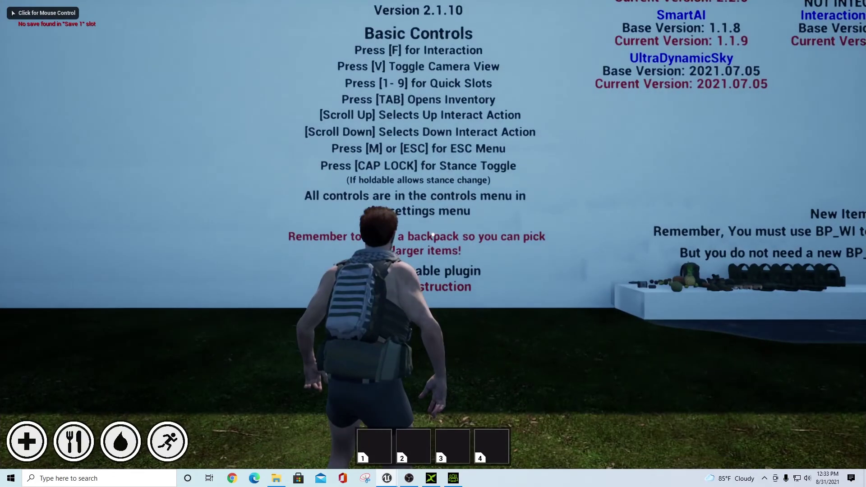
{"action": "left_click", "coordinate": [433, 234]}
Run the character around the level to check how the vest moves with the body, and end the full-screen play session
{"action": "key", "text": "w"}
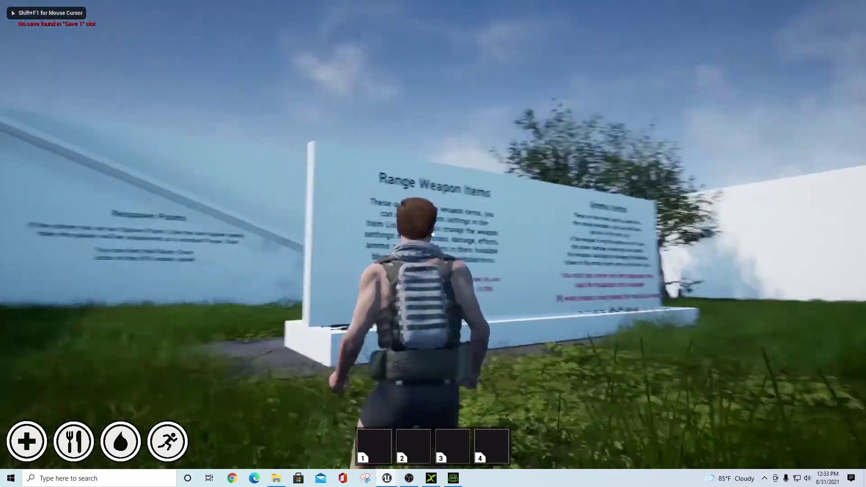
{"action": "key", "text": "w"}
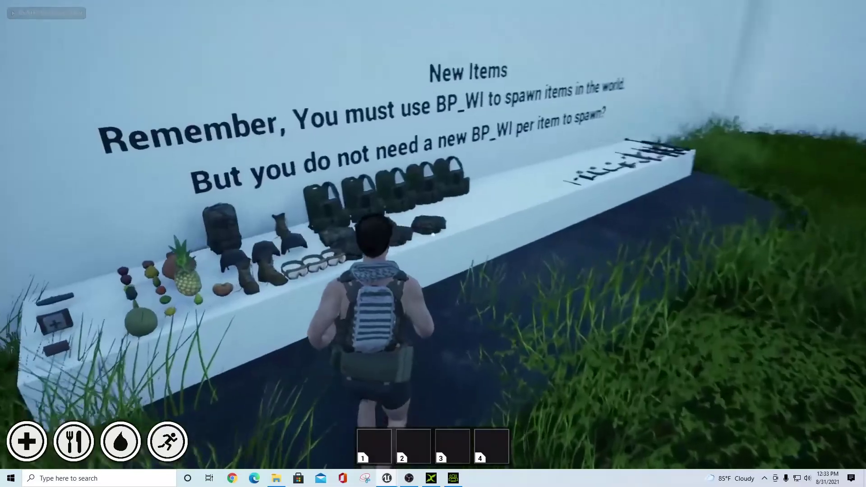
{"action": "key", "text": "w"}
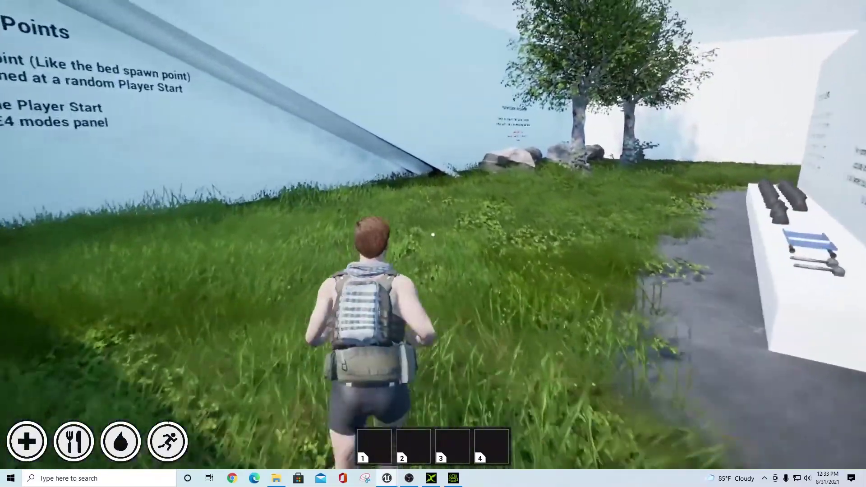
{"action": "key", "text": "w"}
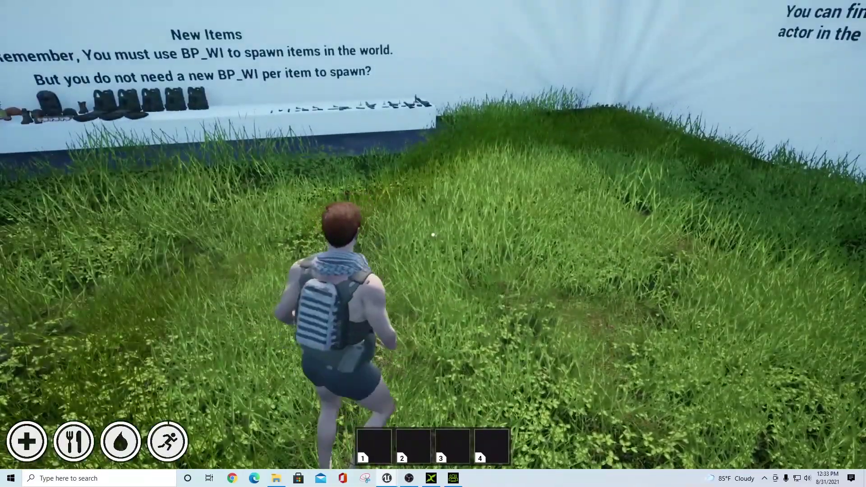
{"action": "key", "text": "w"}
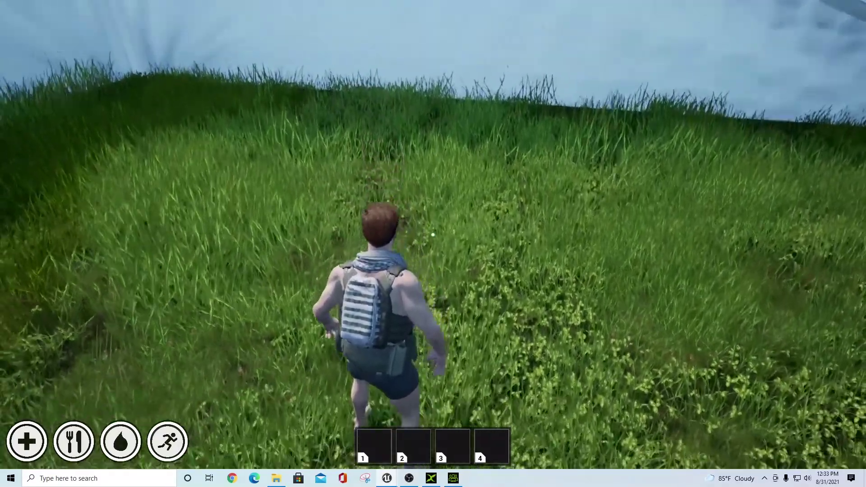
{"action": "key", "text": "w"}
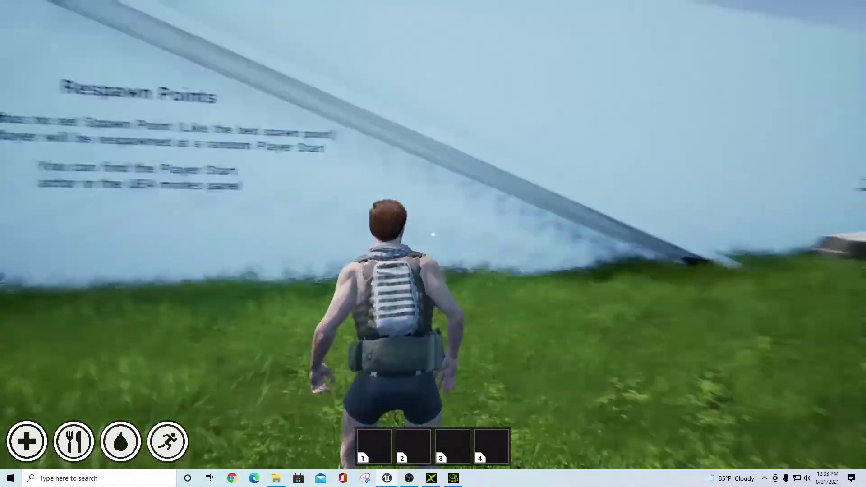
{"action": "key", "text": "w"}
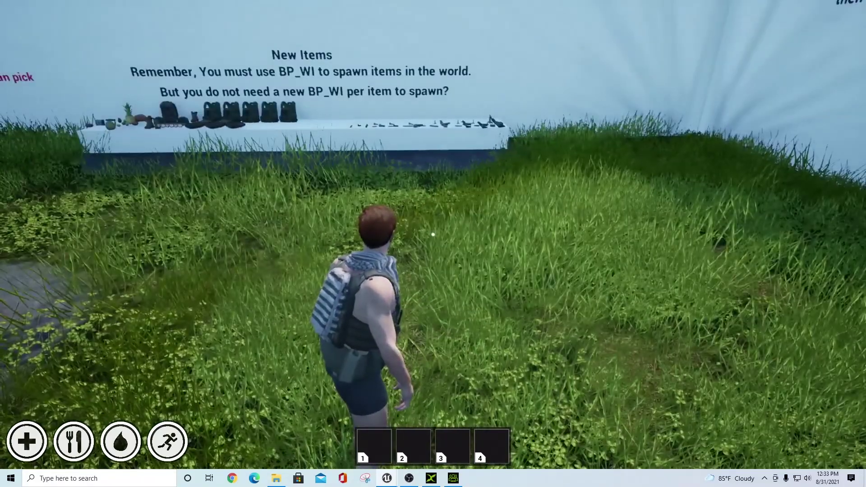
{"action": "key", "text": "Escape"}
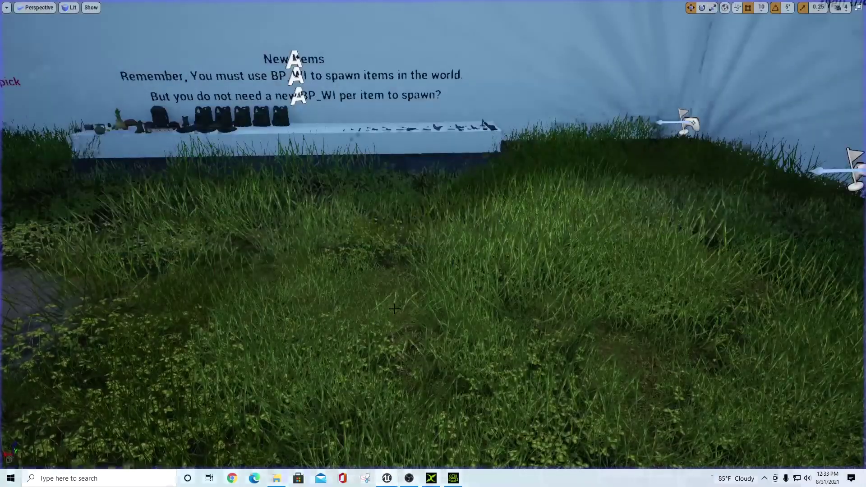
{"action": "key", "text": "F11"}
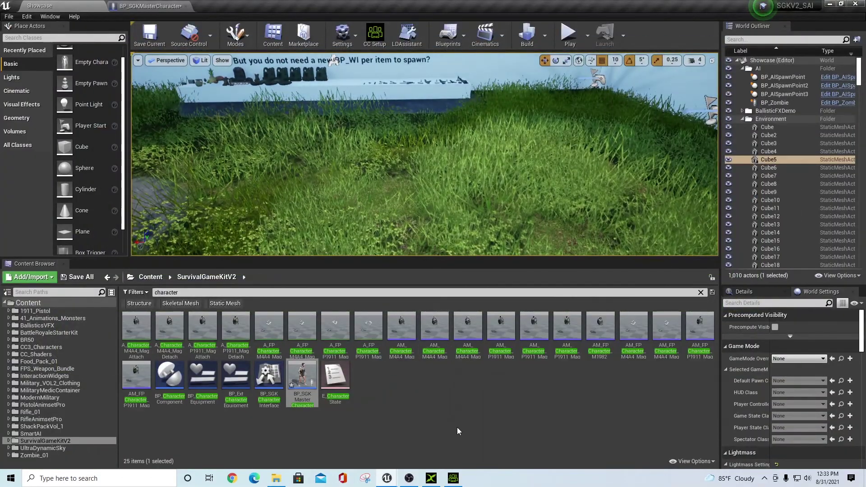
Switch to iClone 3DXchange and on to Character Creator 3 to review the source vest models
{"action": "left_click", "coordinate": [431, 478]}
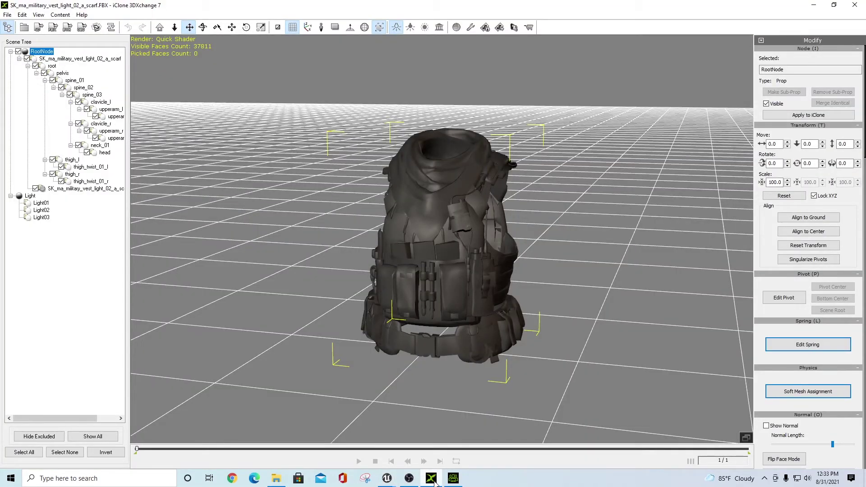
{"action": "mouse_move", "coordinate": [455, 481]}
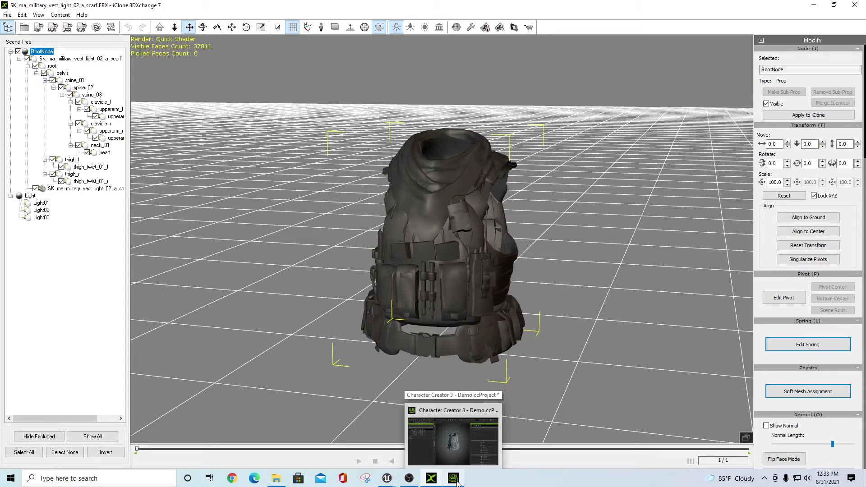
{"action": "left_click", "coordinate": [453, 480]}
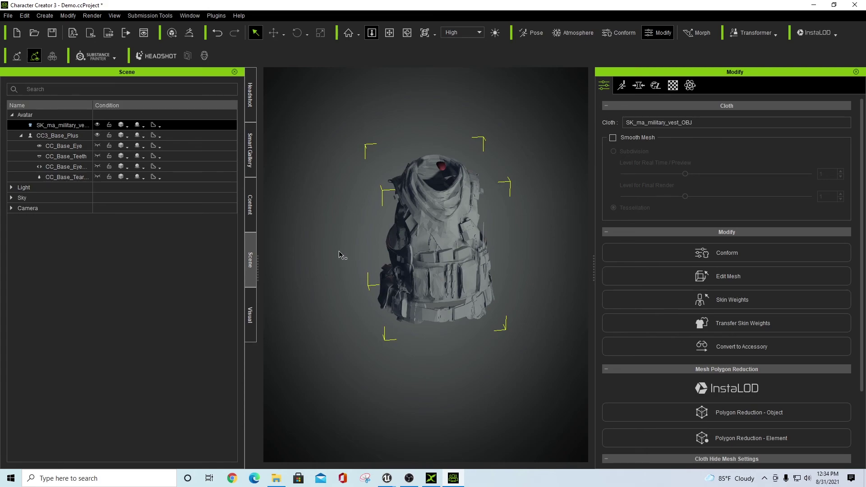
{"action": "scroll", "coordinate": [449, 218], "scroll_direction": "down", "scroll_amount": 3}
{"action": "scroll", "coordinate": [450, 217], "scroll_direction": "up", "scroll_amount": 4}
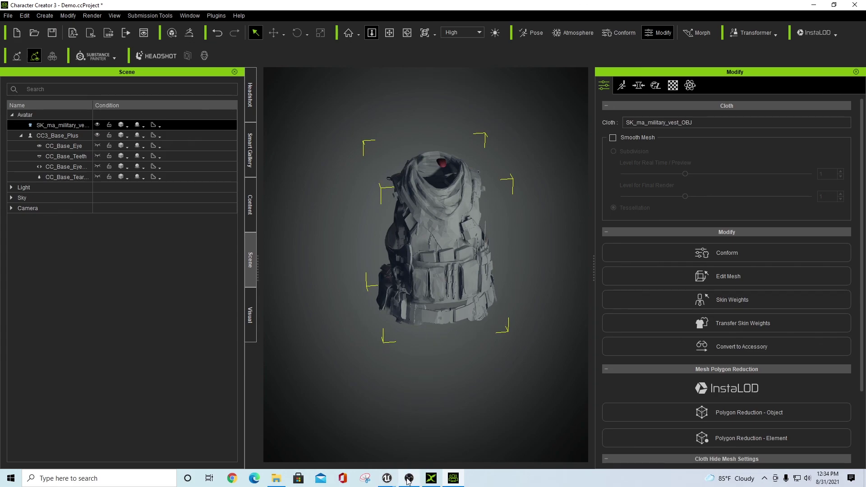
{"action": "mouse_move", "coordinate": [389, 480]}
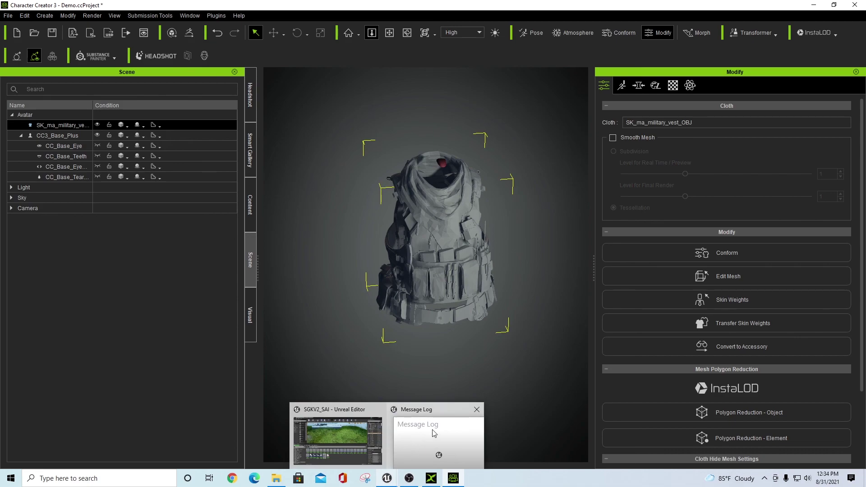